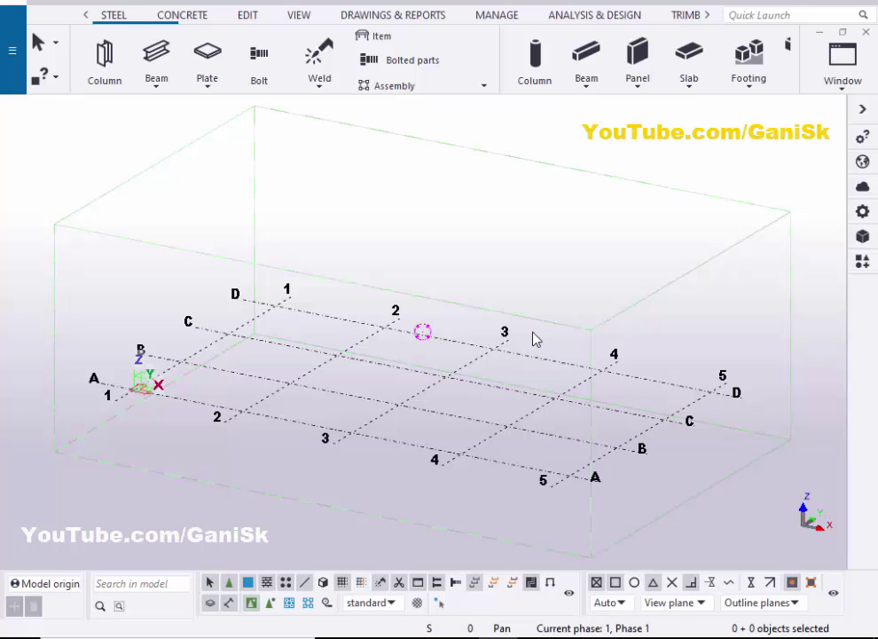
- Model a curved steel beam from the midpoint of grid 3 (B–C), through the midpoint of grid C (3–4), to the midpoint of grid 4 (B–C)
ctrl+middle_drag(470, 345, 472, 409)
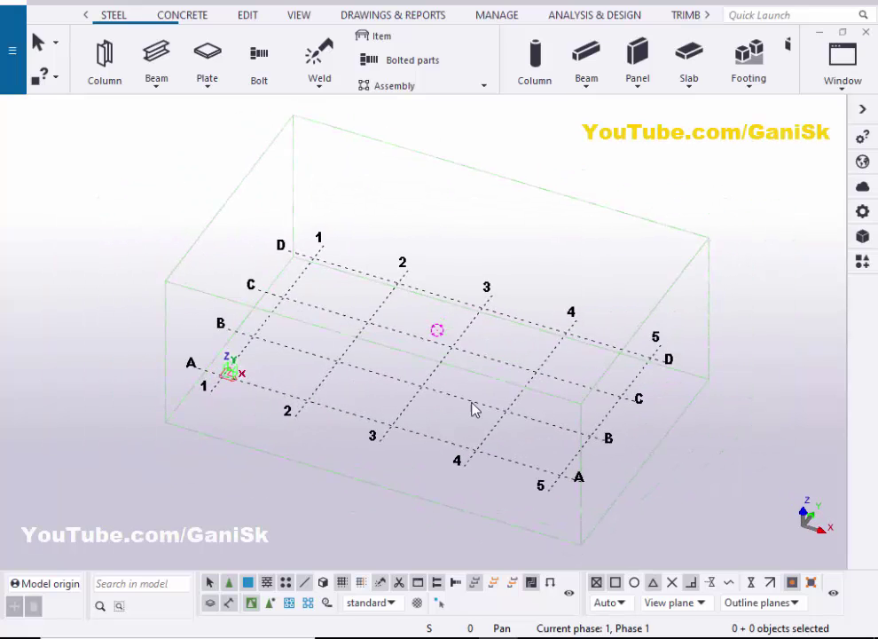
scroll(470, 399, up, 4)
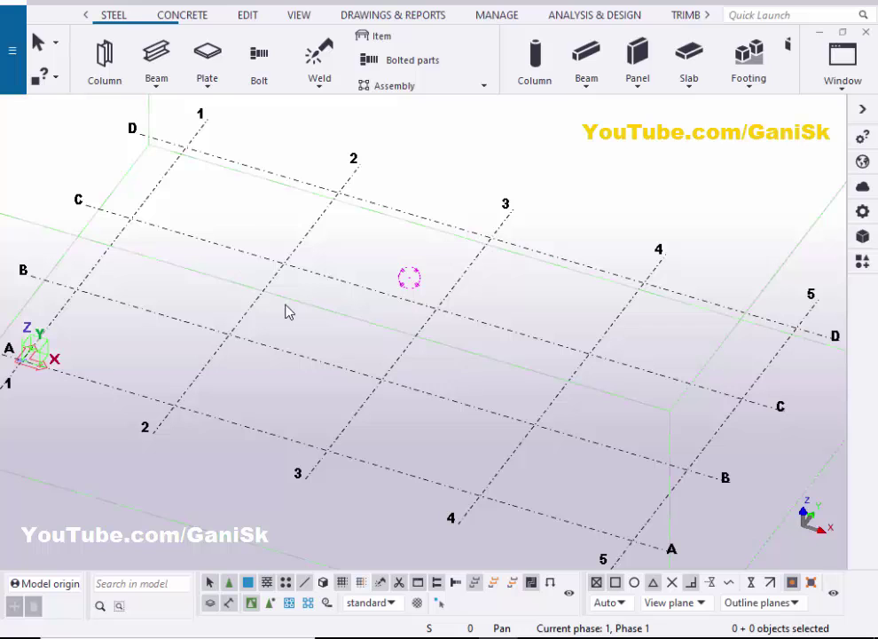
click(110, 12)
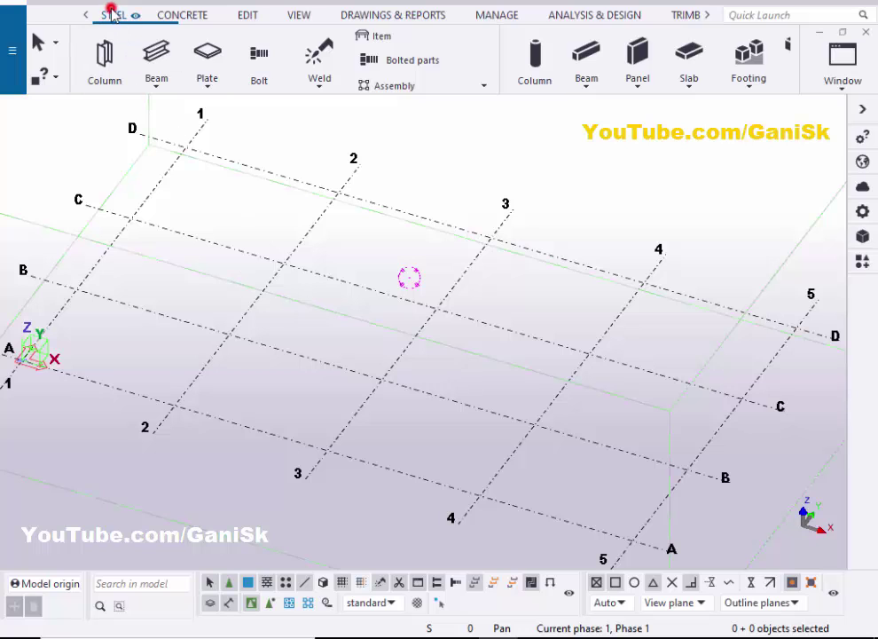
click(158, 85)
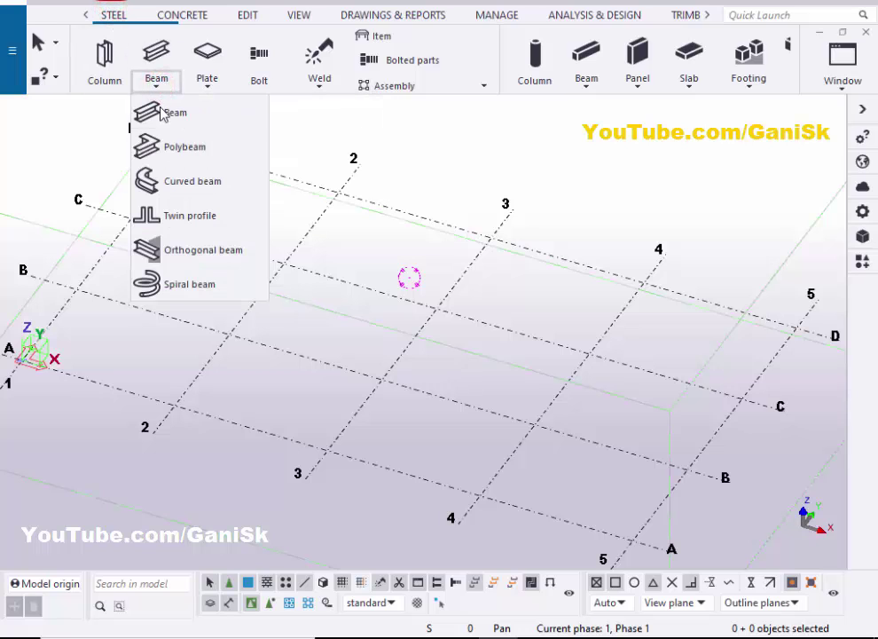
click(197, 184)
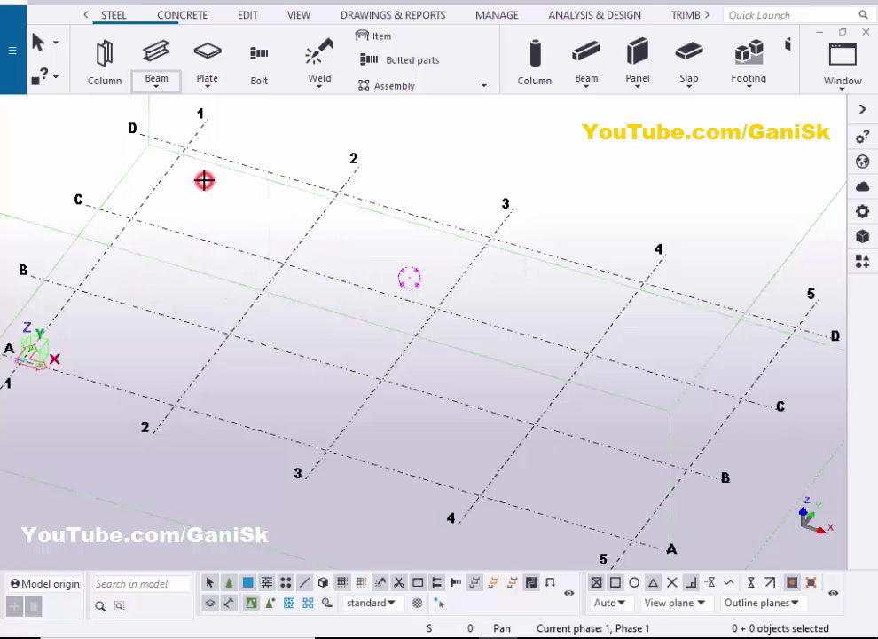
scroll(417, 352, up, 2)
scroll(416, 352, up, 2)
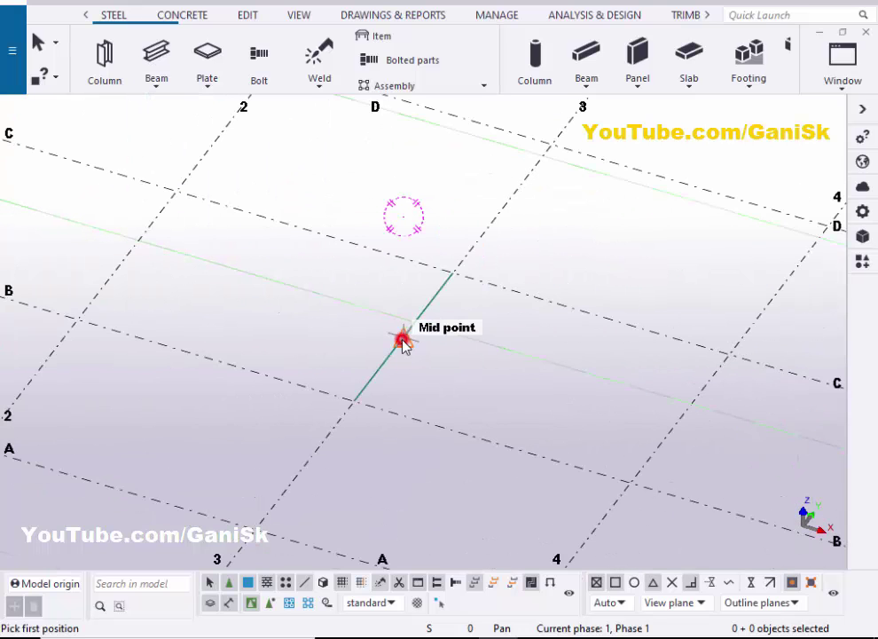
click(404, 341)
scroll(590, 310, up, 1)
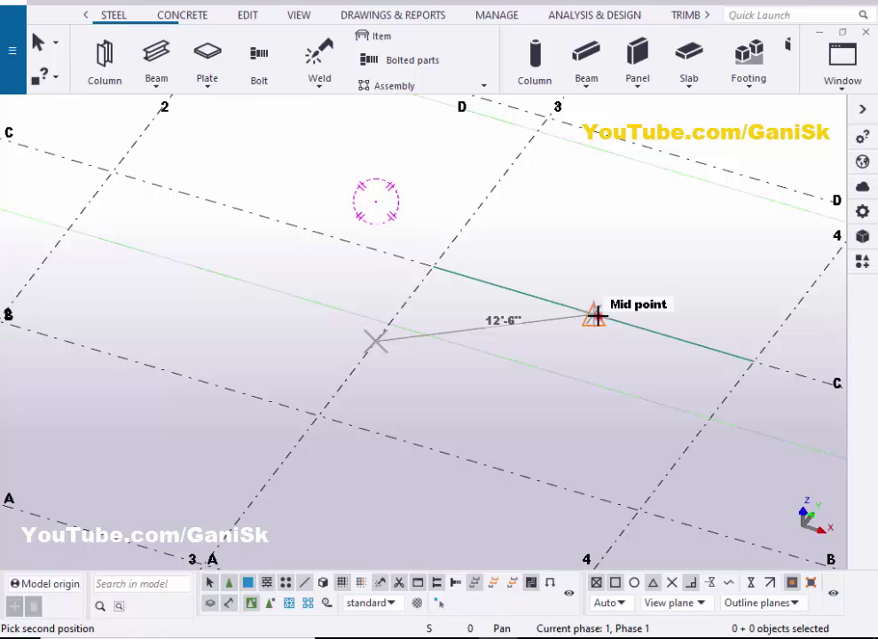
click(597, 315)
scroll(590, 318, down, 2)
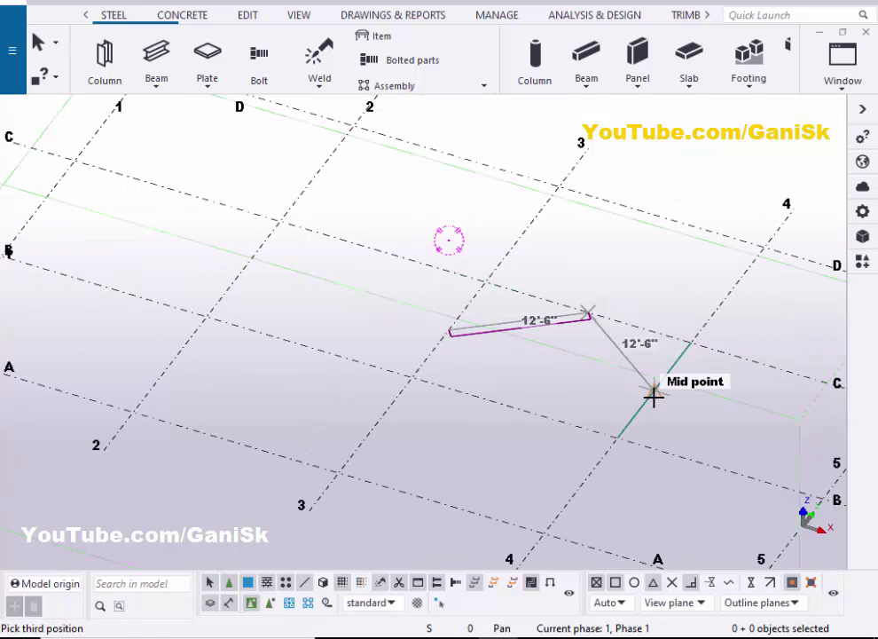
click(654, 400)
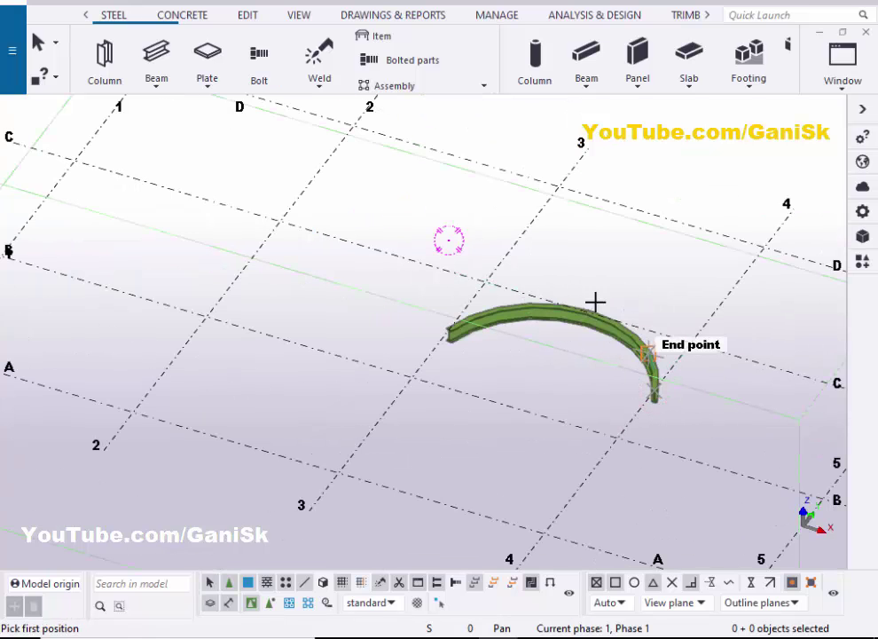
right_click(597, 190)
click(605, 200)
scroll(600, 258, up, 1)
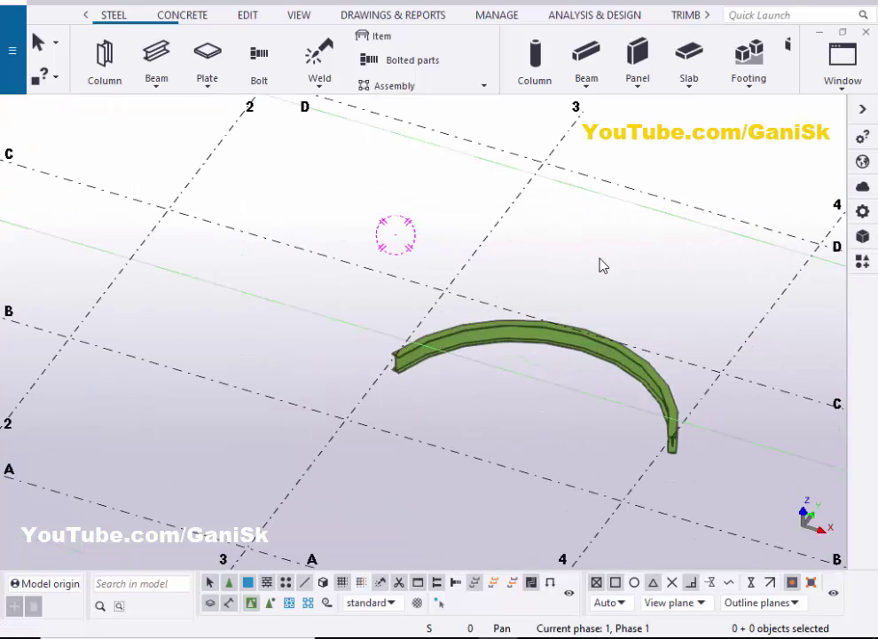
- Examine the curved beam between grids 3 and 4 from above and at close range, checking the segmented shape of its arc
click(599, 258)
right_click(576, 213)
click(628, 312)
scroll(579, 313, down, 4)
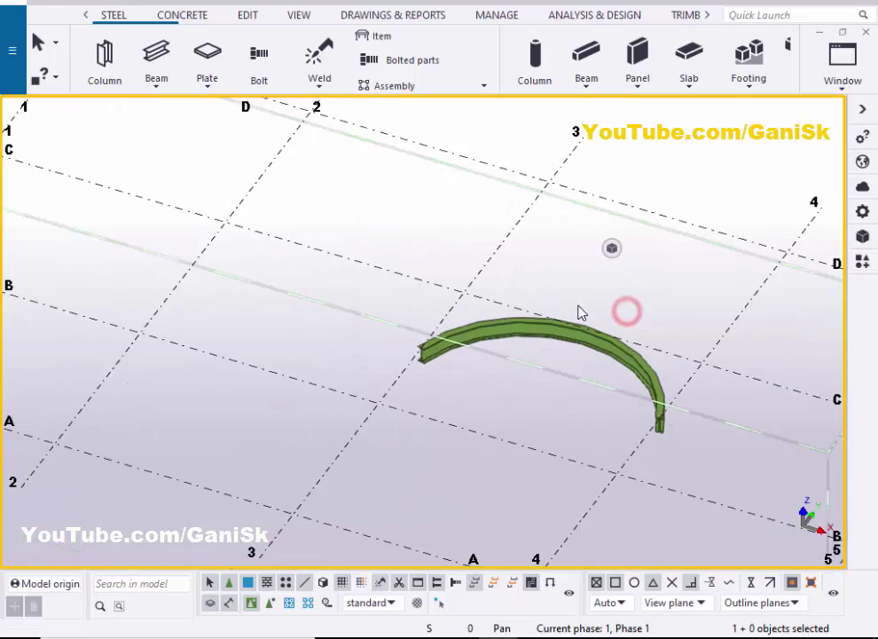
middle_drag(586, 386, 521, 370)
scroll(570, 315, up, 7)
scroll(572, 311, down, 2)
scroll(558, 371, down, 1)
middle_drag(558, 371, 540, 322)
scroll(540, 322, up, 2)
scroll(559, 286, down, 1)
middle_drag(631, 263, 590, 291)
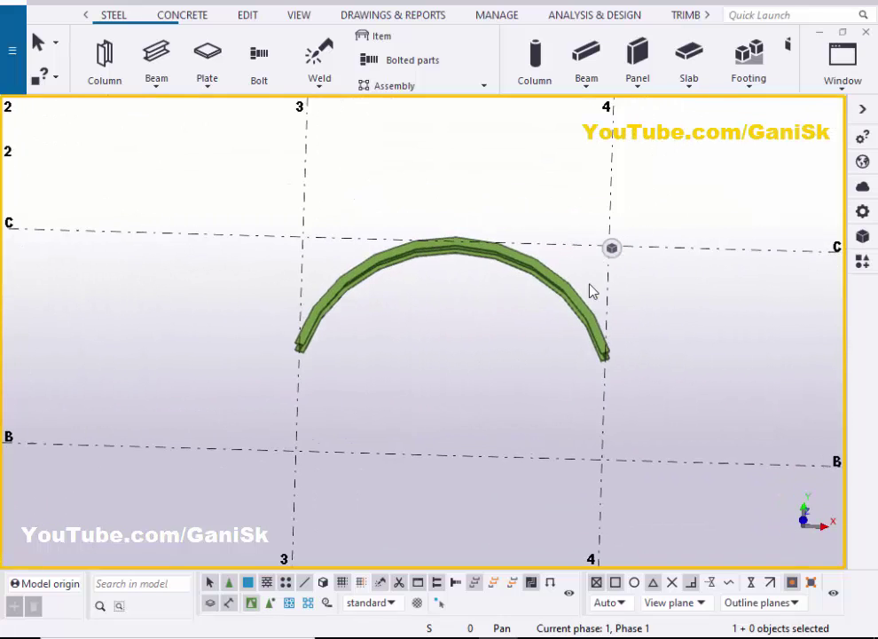
scroll(590, 291, up, 5)
scroll(609, 324, down, 2)
middle_drag(421, 251, 457, 317)
scroll(424, 320, down, 2)
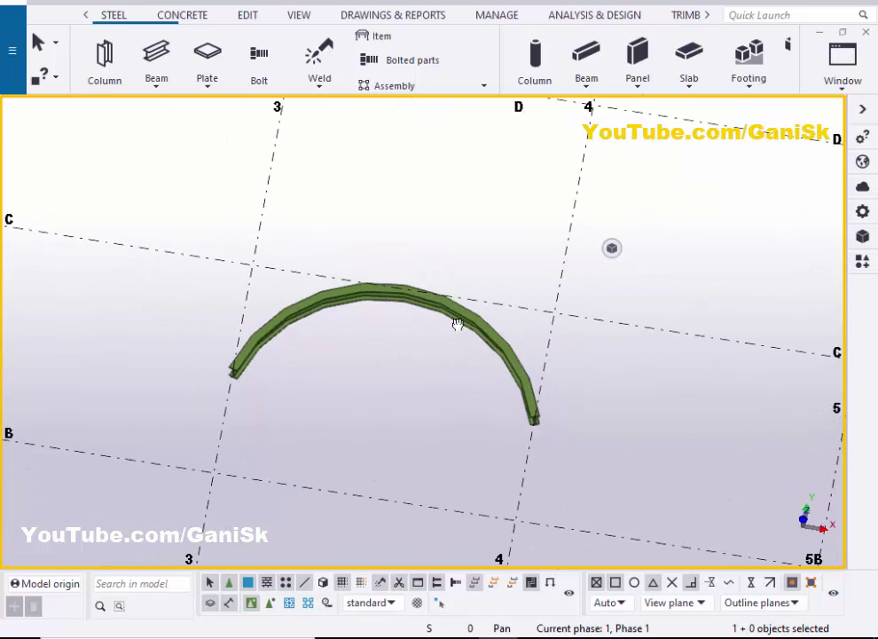
- Open the curved beam's properties and review its curve plane, radius and number of segments
scroll(479, 318, up, 3)
double_click(488, 315)
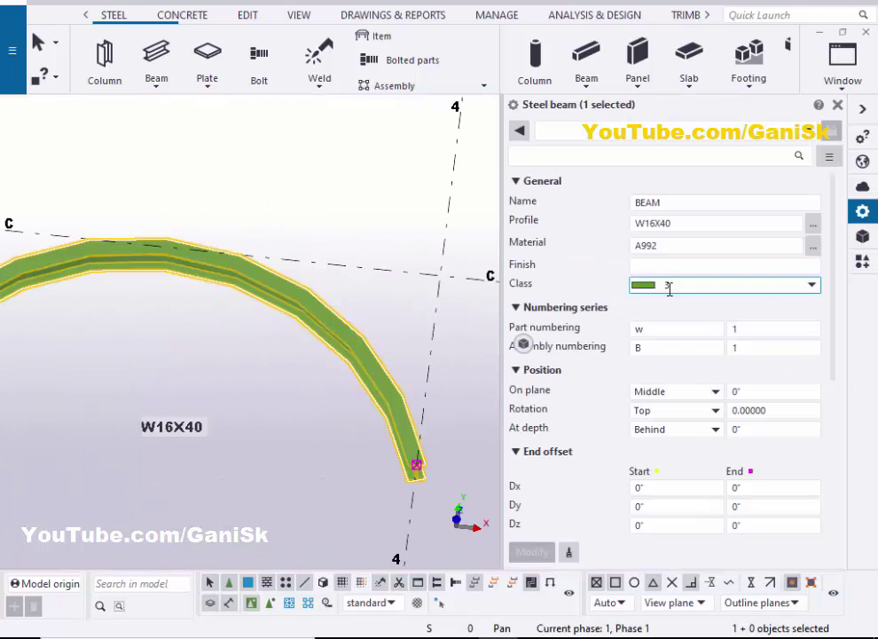
scroll(625, 298, down, 5)
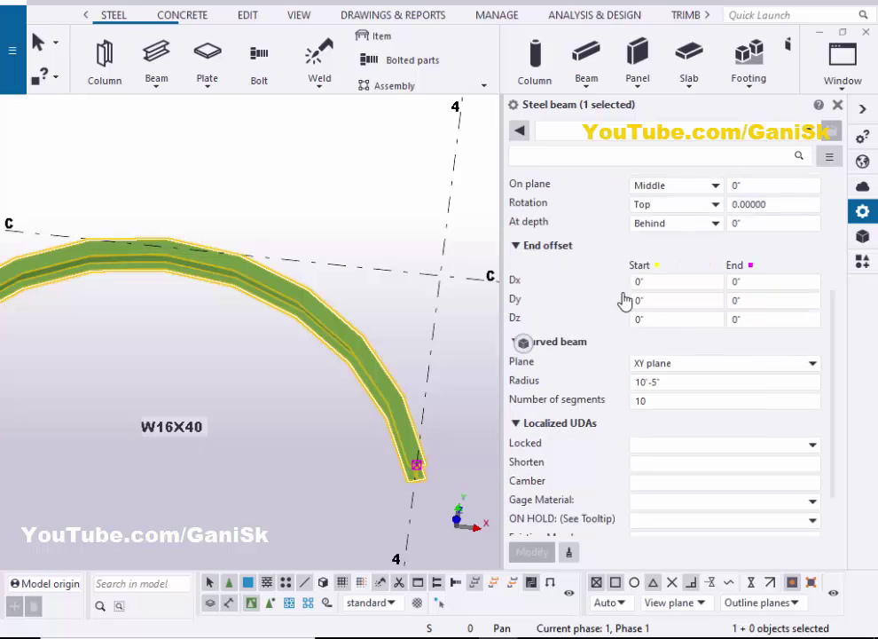
scroll(572, 362, up, 1)
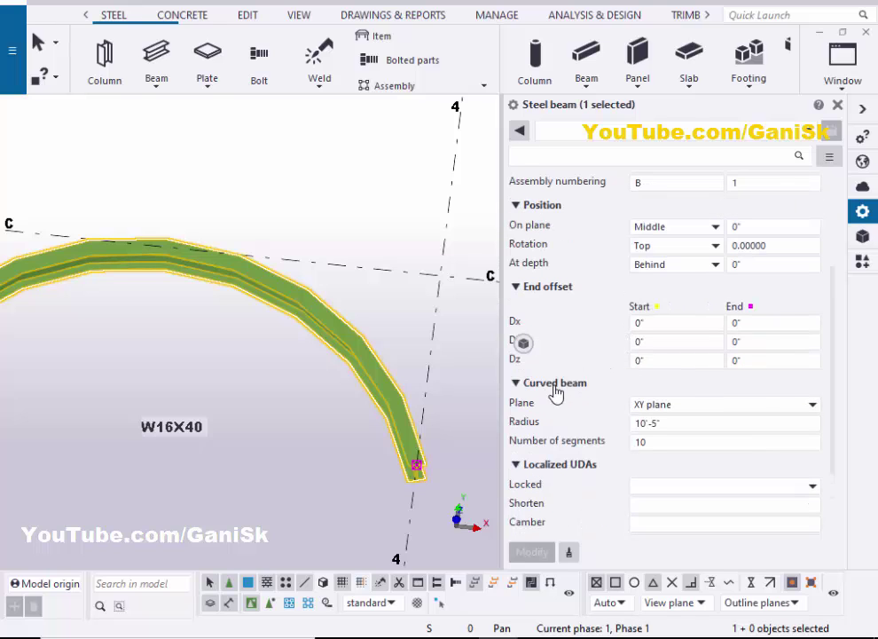
click(663, 426)
- Hide the Curved beam property group through the visibility settings and check the remaining steel beam properties
click(829, 156)
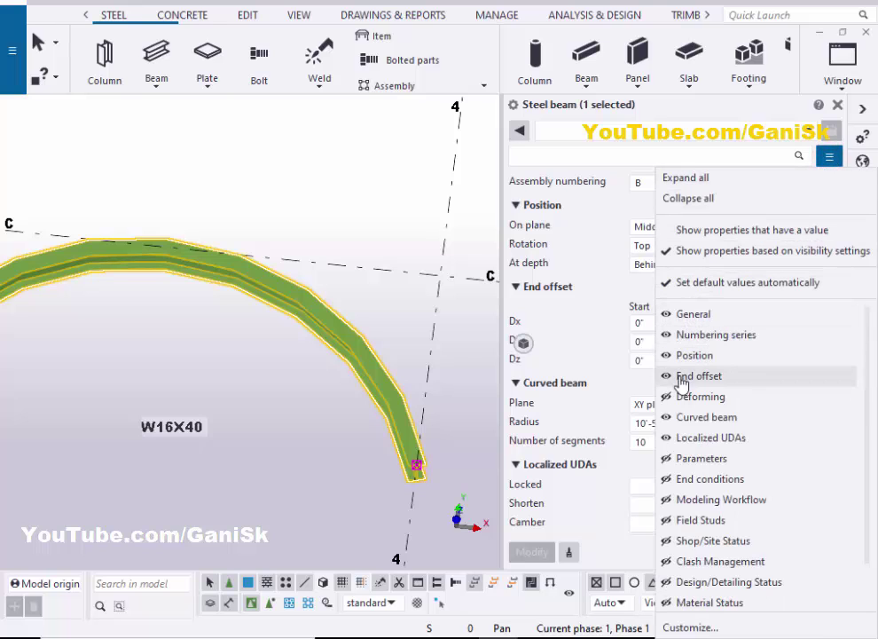
click(667, 417)
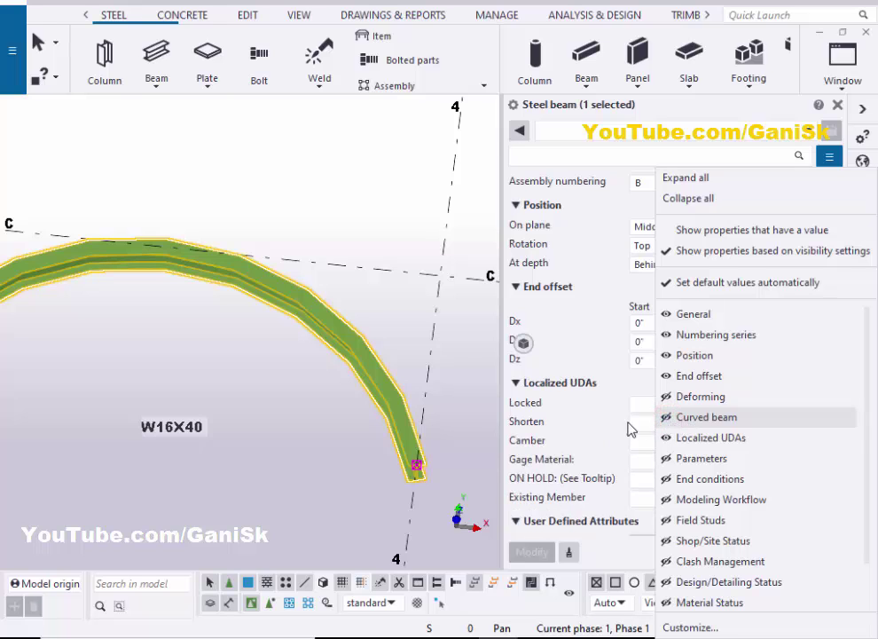
click(600, 380)
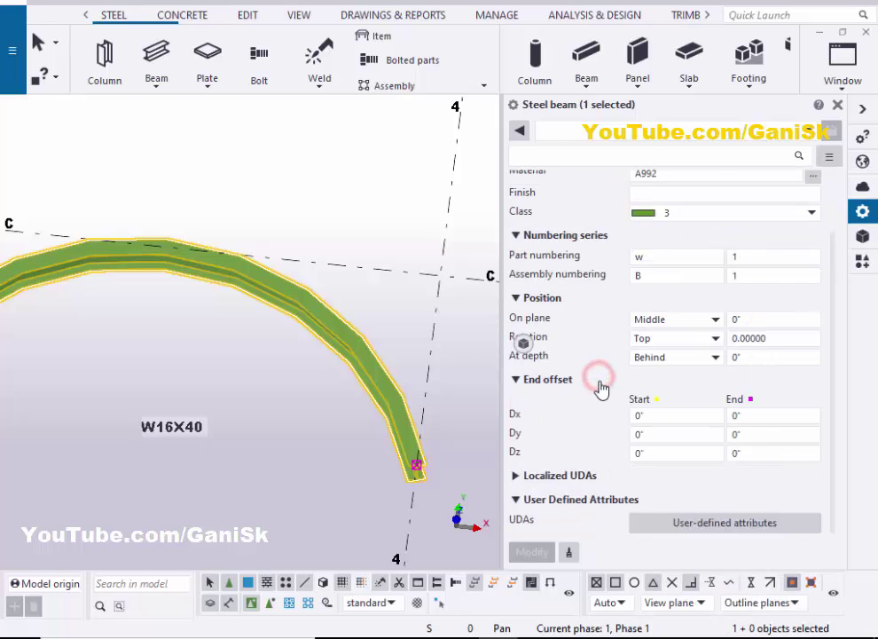
scroll(600, 390, up, 2)
scroll(602, 357, down, 2)
scroll(598, 372, up, 2)
scroll(592, 391, down, 2)
scroll(593, 383, up, 2)
- Make the Curved beam property group visible again in the steel beam properties
click(831, 158)
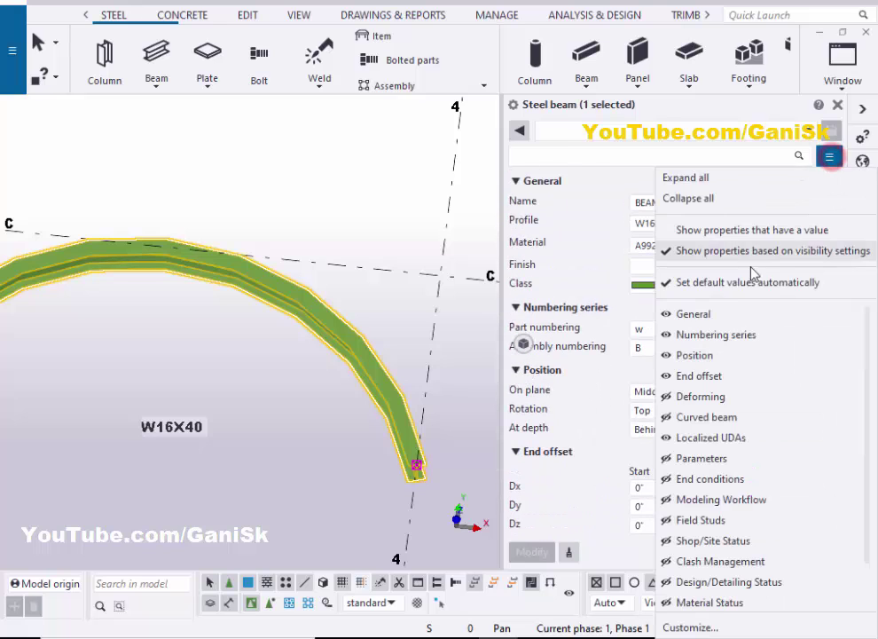
click(666, 420)
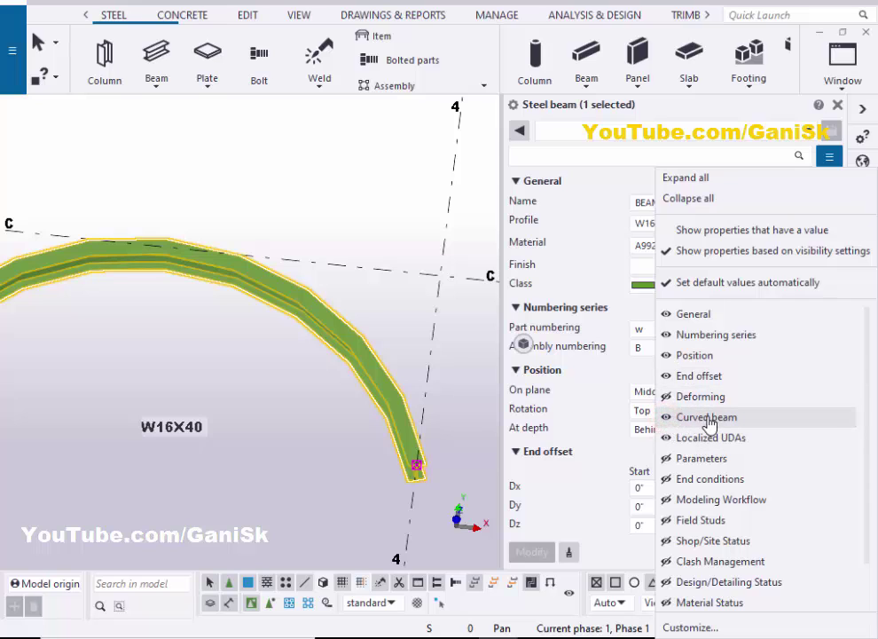
click(589, 258)
scroll(602, 293, down, 4)
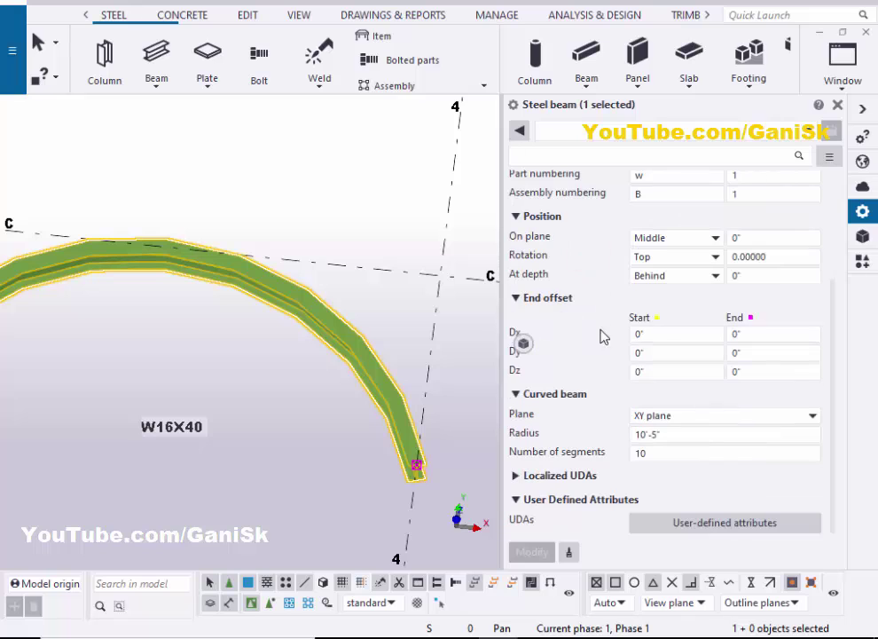
- Set the curved beam's radius to 12'-0", apply the modification and check the flatter arc in the model
click(667, 437)
scroll(379, 433, down, 5)
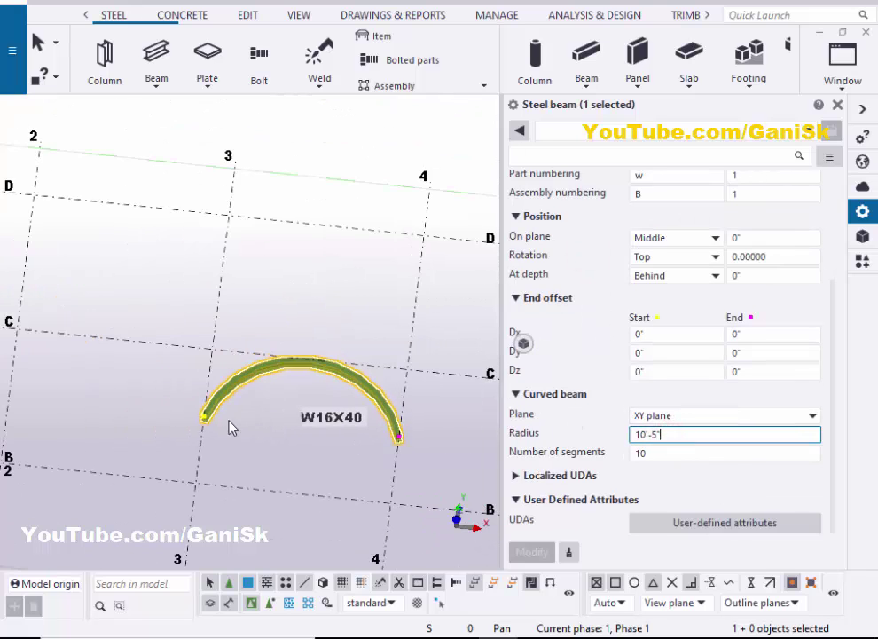
scroll(293, 408, up, 3)
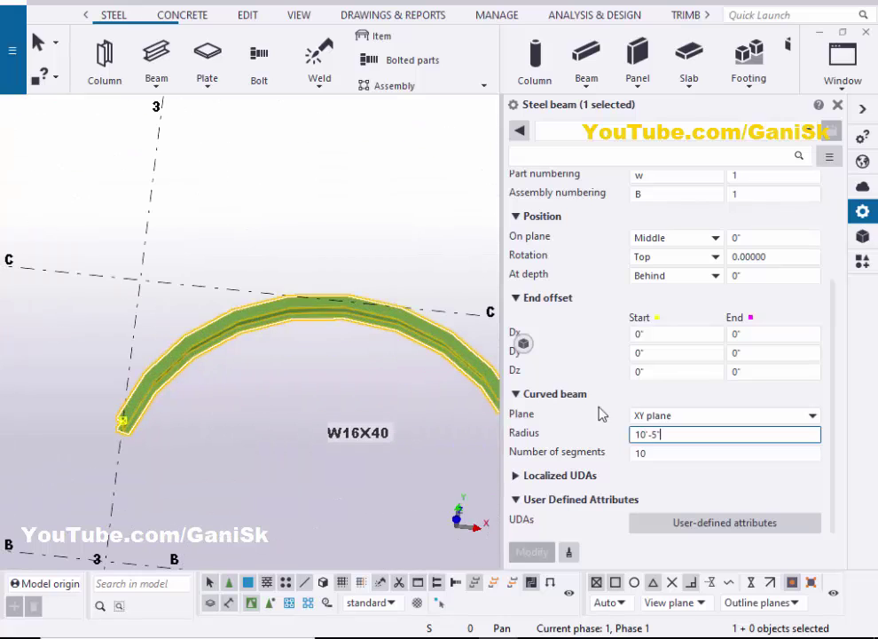
double_click(670, 435)
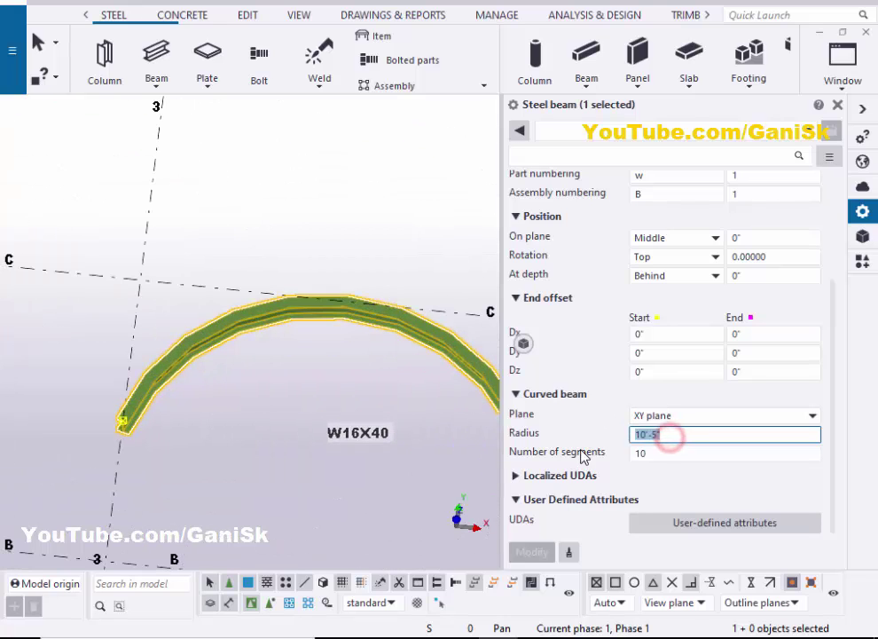
double_click(667, 435)
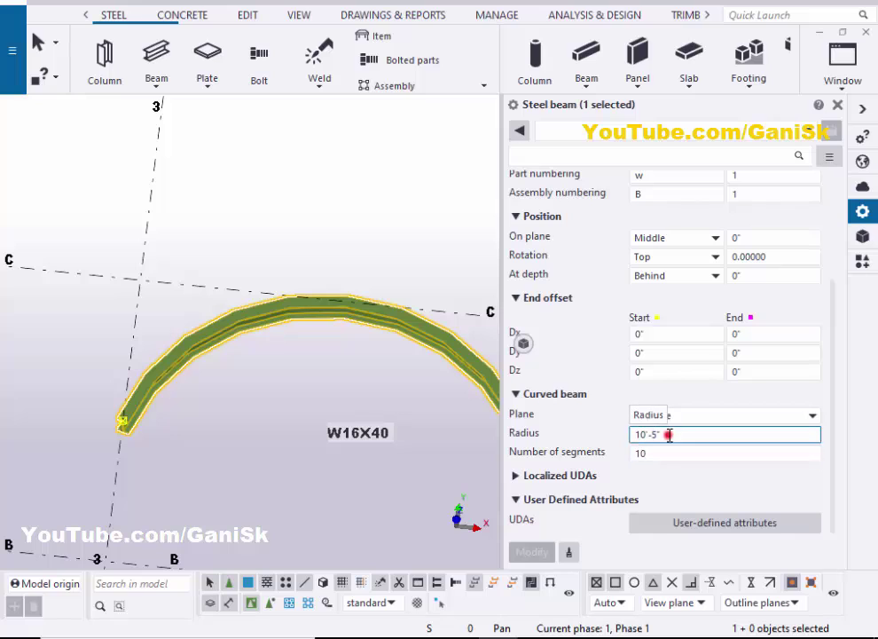
text(12)
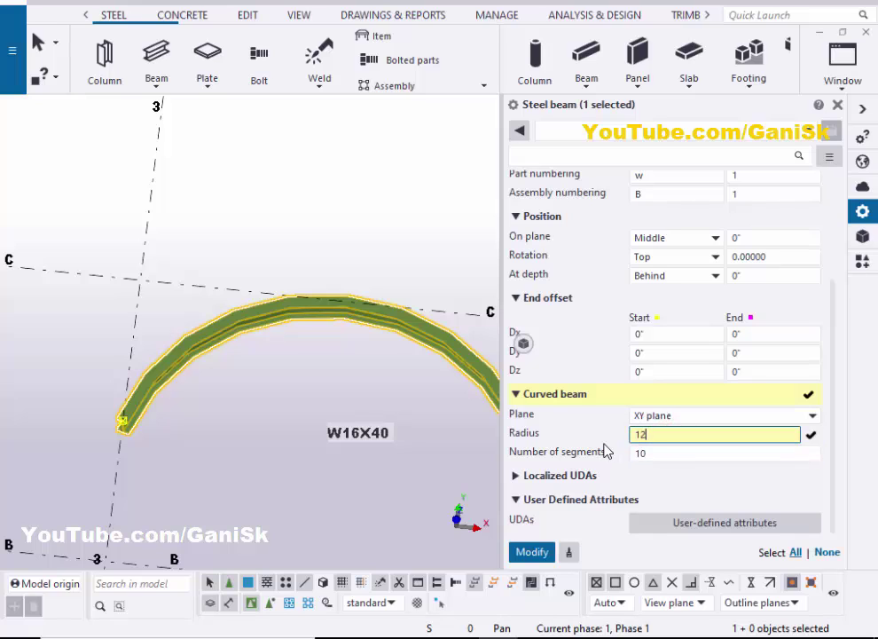
click(532, 552)
scroll(372, 432, down, 2)
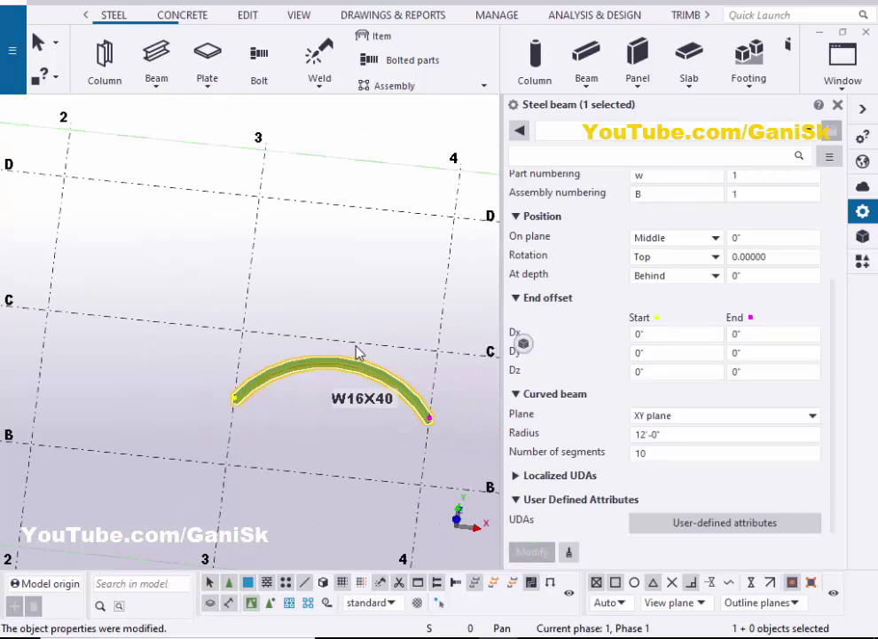
scroll(356, 352, up, 3)
scroll(363, 402, down, 2)
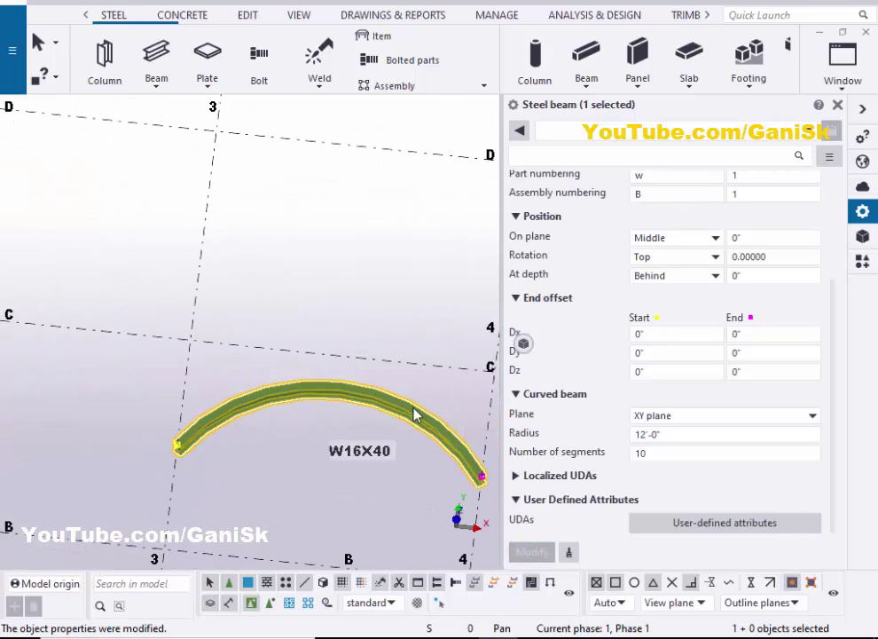
- Set the curved beam's number of segments to 59, apply the modification and close the beam properties
click(654, 453)
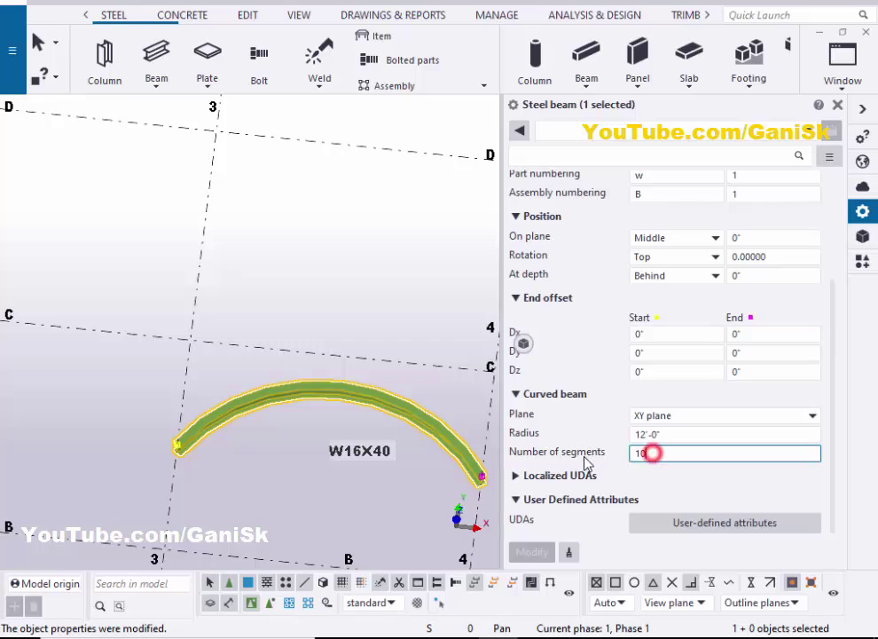
double_click(656, 453)
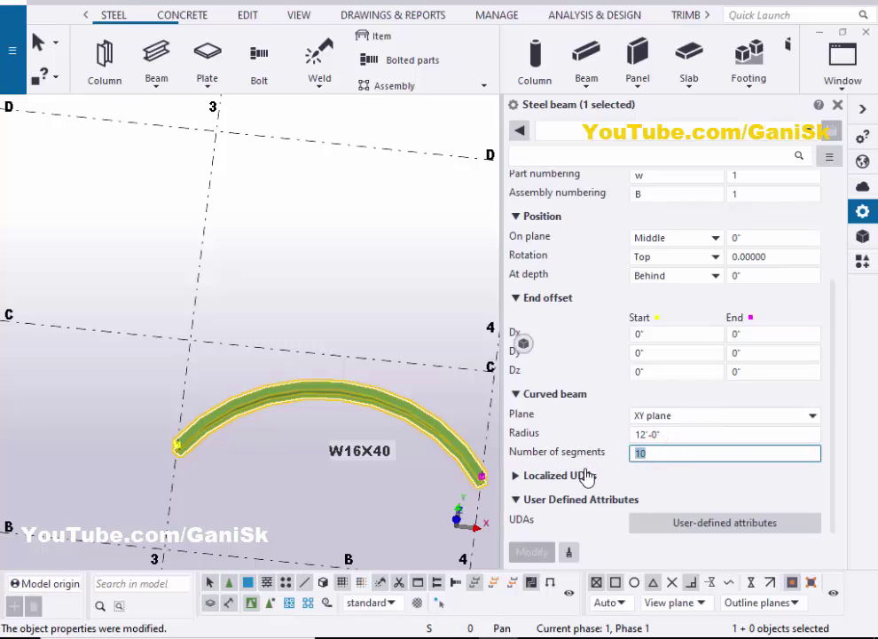
text(50)
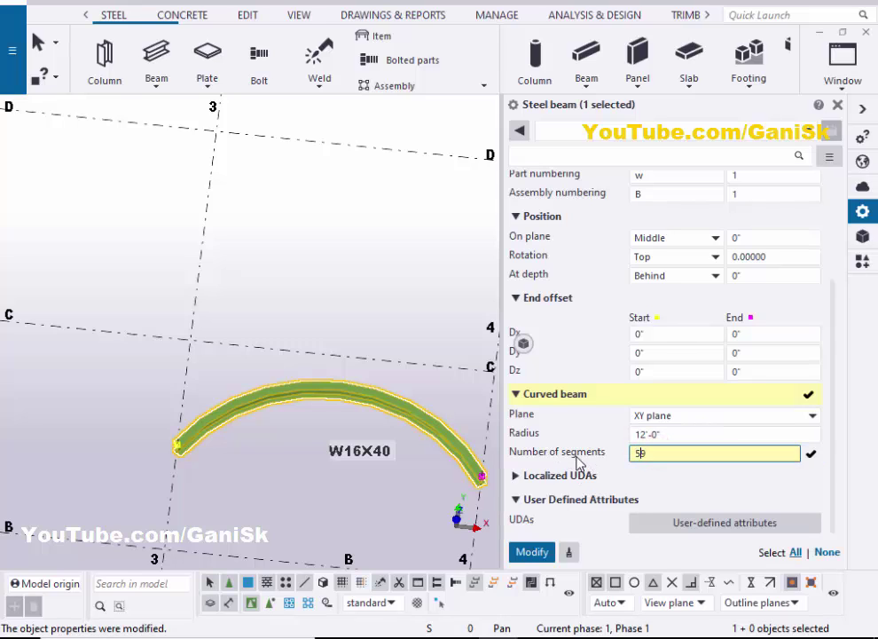
click(530, 552)
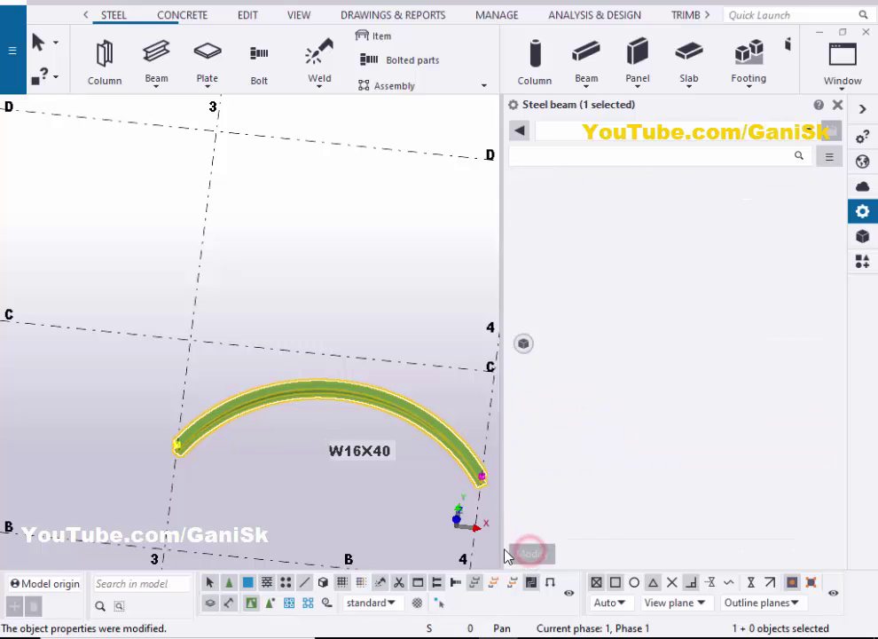
scroll(360, 433, down, 2)
scroll(380, 431, up, 3)
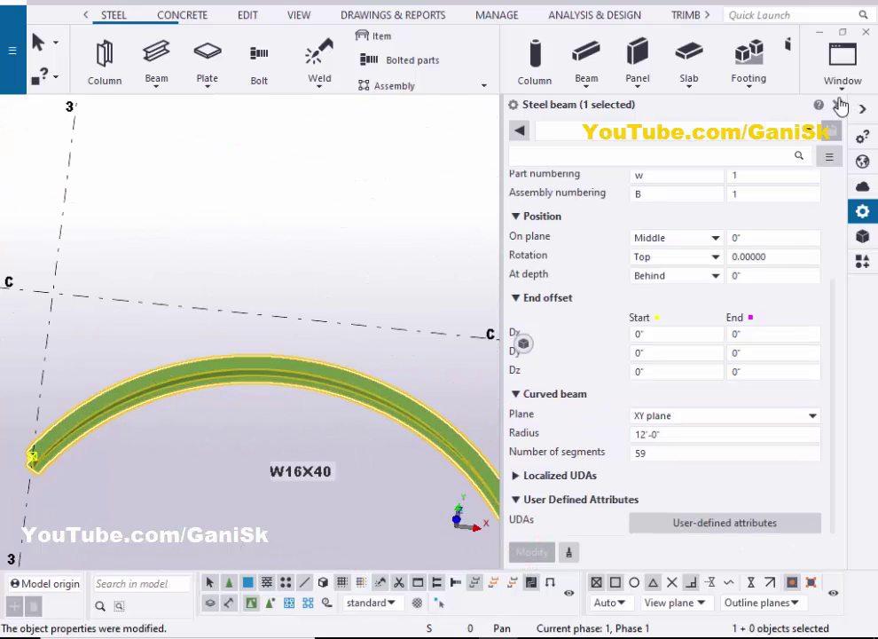
click(837, 104)
click(581, 363)
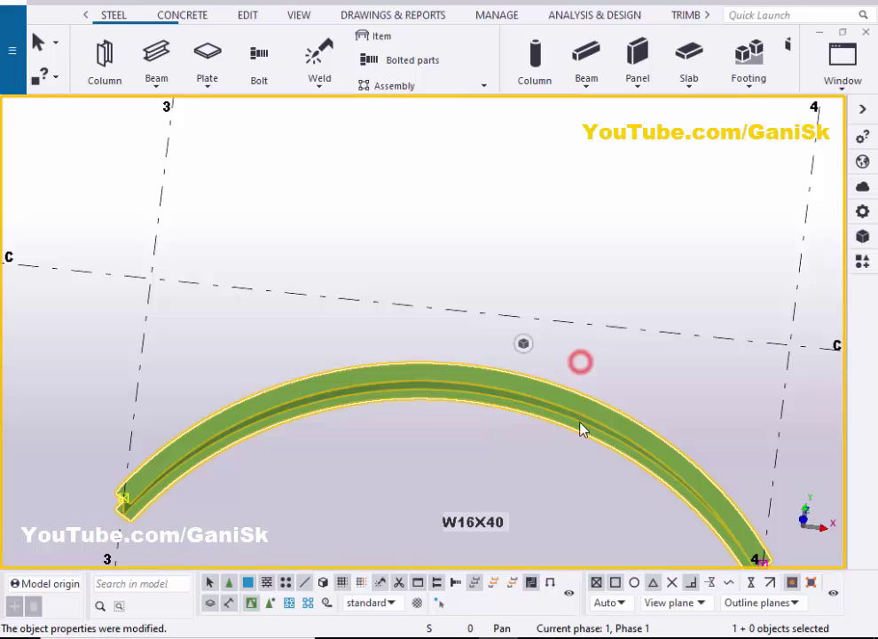
- Examine the smoothness of the curved beam between grids 3 and 4 from several 3D angles
scroll(552, 409, down, 4)
scroll(561, 401, up, 3)
key(v)
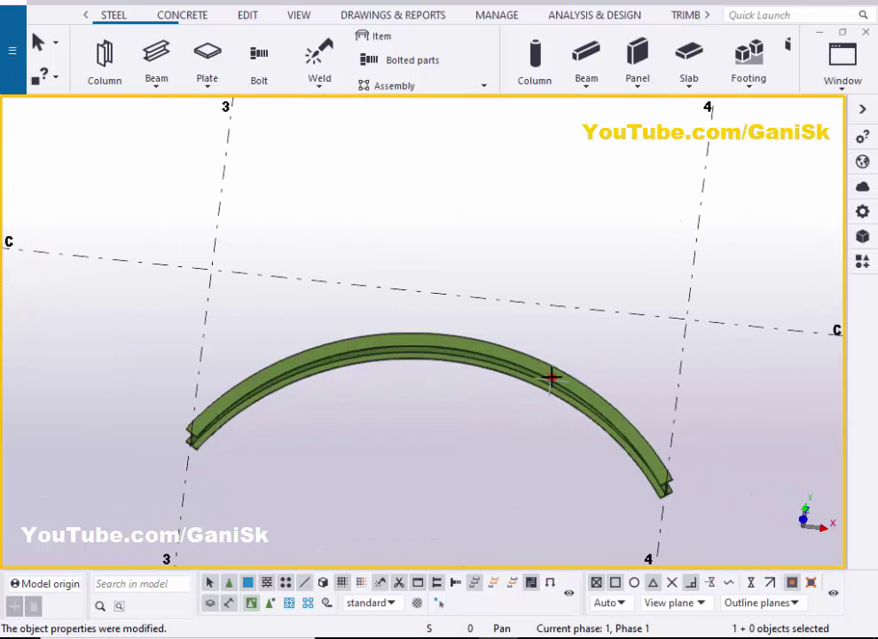
click(553, 380)
scroll(561, 400, down, 3)
ctrl+middle_drag(518, 415, 652, 398)
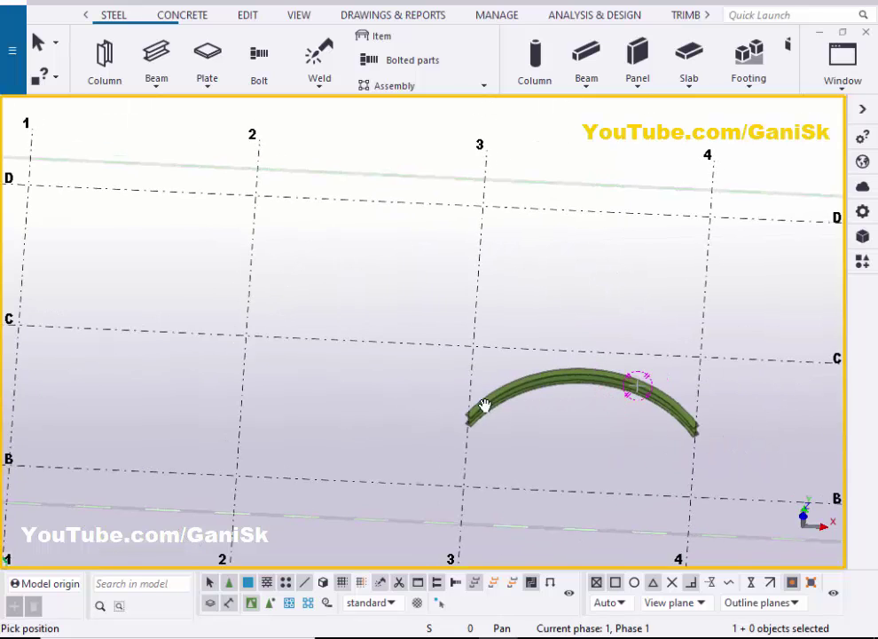
scroll(485, 405, up, 6)
scroll(431, 412, down, 6)
scroll(650, 385, up, 2)
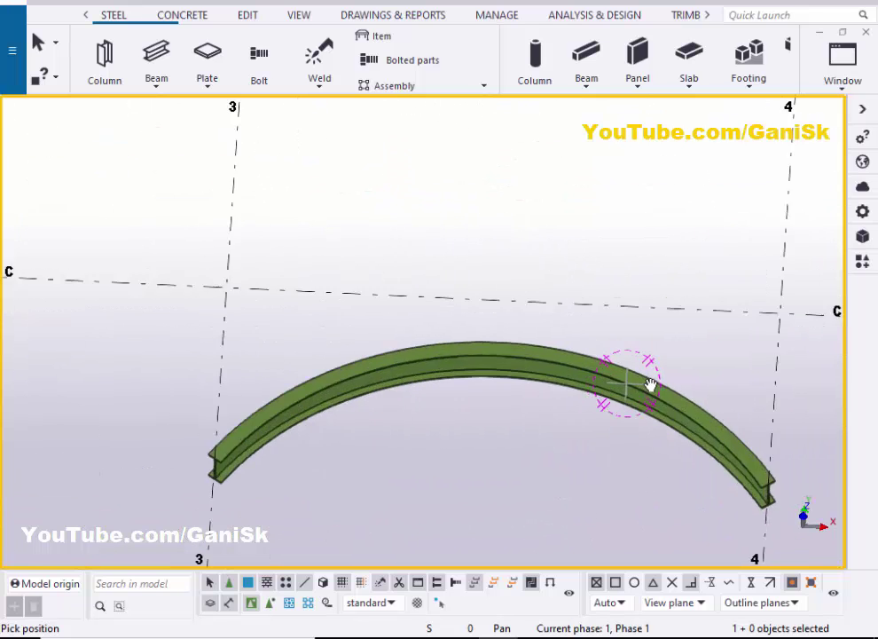
scroll(650, 386, up, 2)
scroll(604, 398, down, 2)
right_click(594, 196)
click(616, 211)
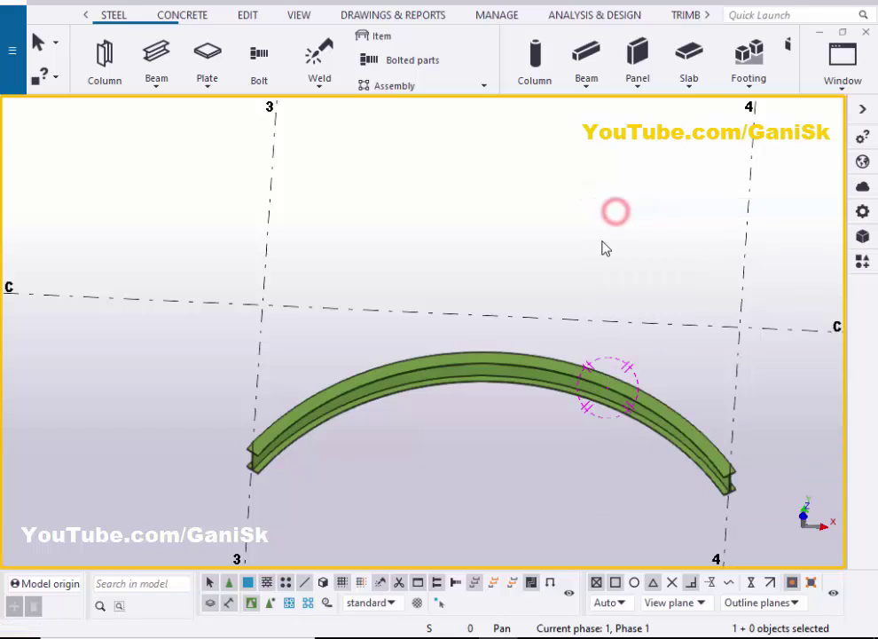
right_click(579, 212)
click(632, 308)
scroll(482, 444, down, 4)
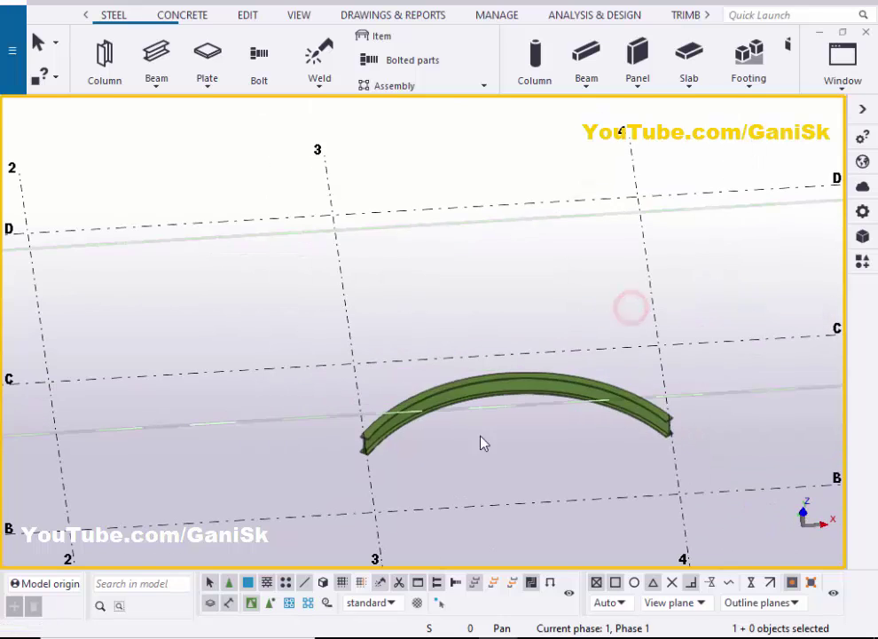
scroll(497, 415, down, 2)
scroll(448, 412, up, 5)
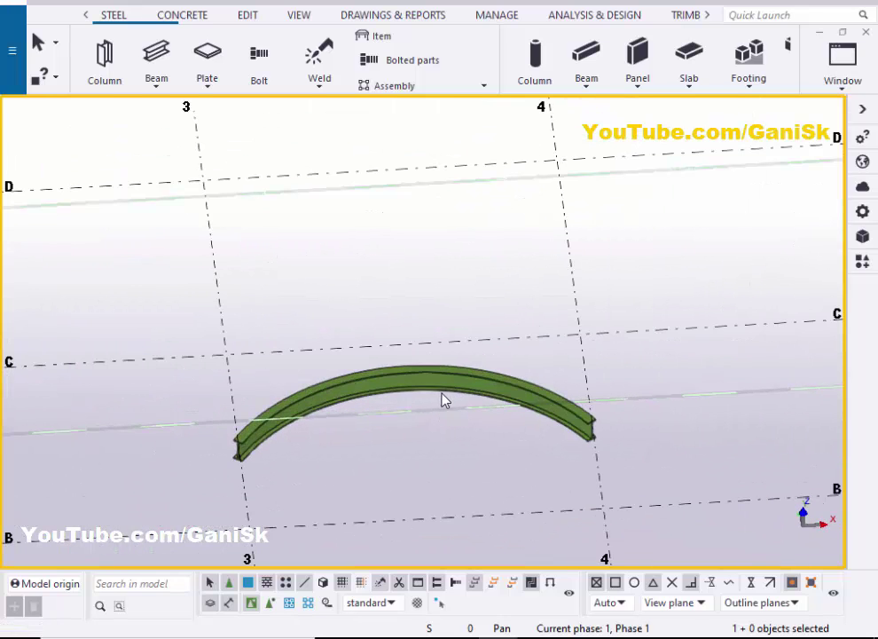
- Switch the model view to plan and inspect the curved beam's arc between grids 3 and 4
key(ctrl+p)
scroll(471, 306, up, 5)
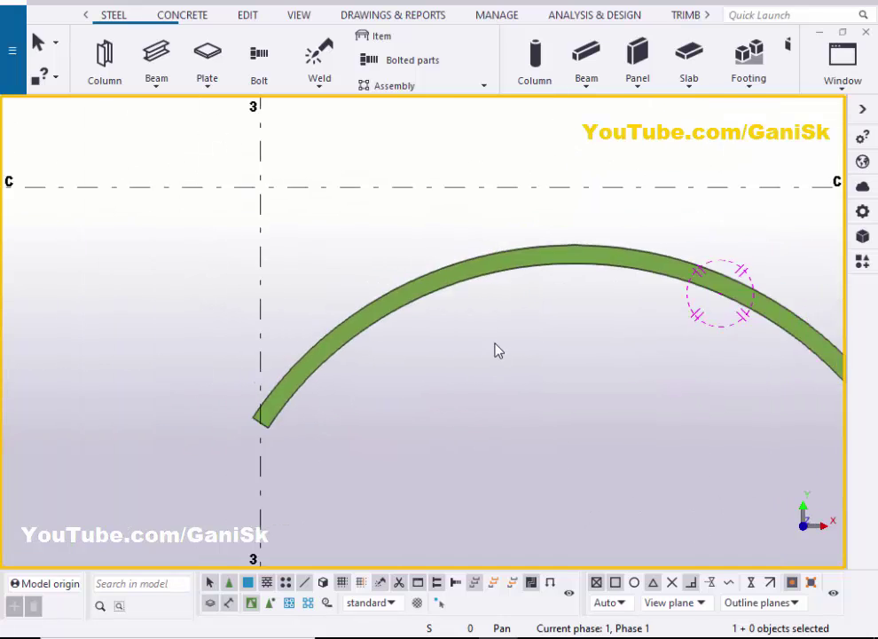
scroll(496, 345, down, 2)
middle_drag(541, 344, 420, 345)
scroll(420, 344, up, 1)
scroll(417, 347, up, 1)
scroll(390, 332, down, 2)
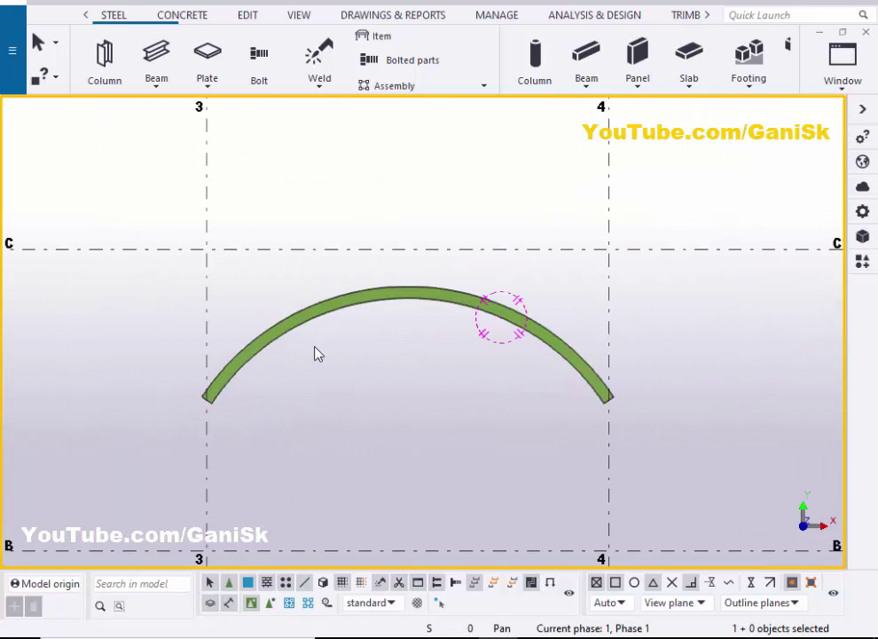
scroll(217, 390, up, 4)
scroll(496, 316, down, 2)
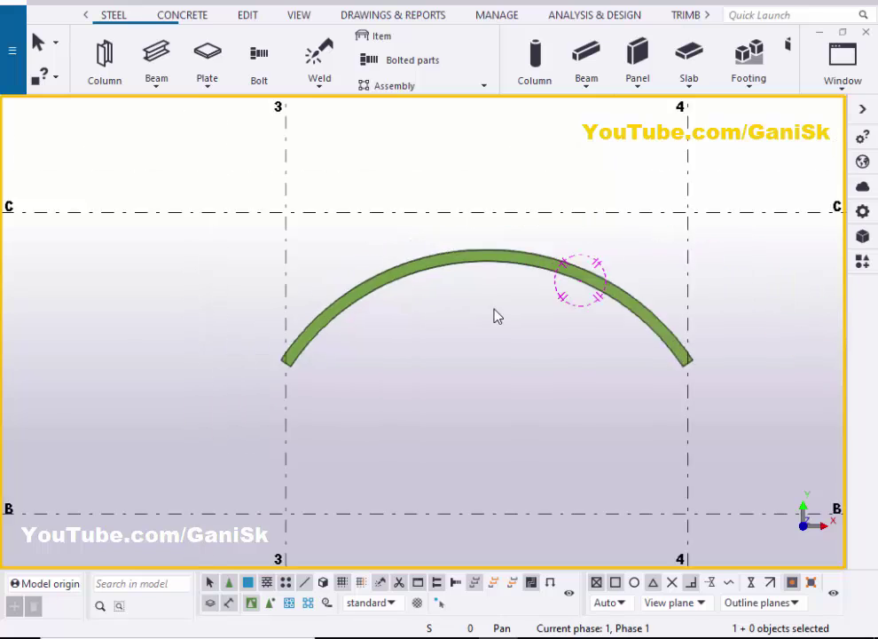
scroll(329, 315, down, 1)
scroll(423, 279, up, 2)
scroll(422, 279, down, 2)
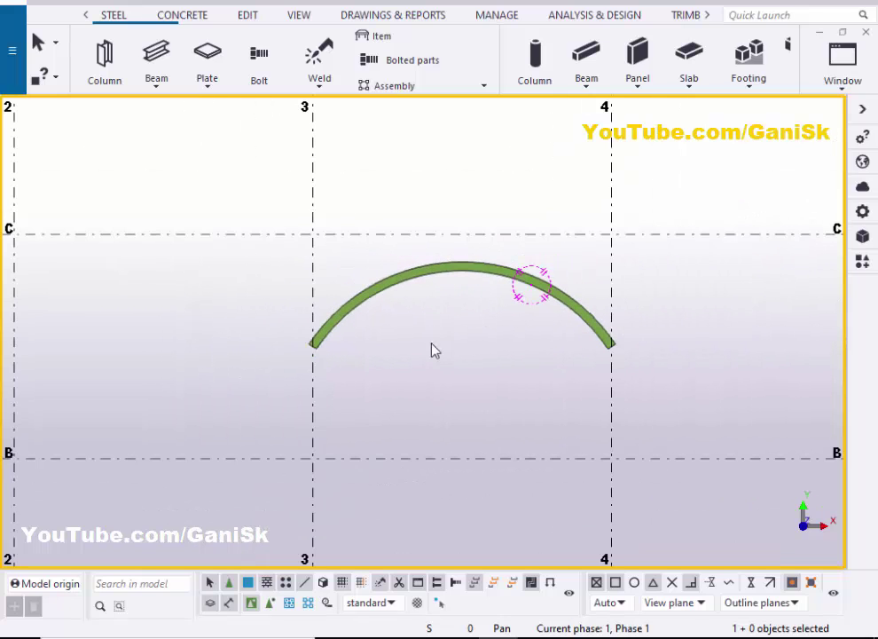
scroll(435, 337, up, 2)
scroll(453, 320, down, 2)
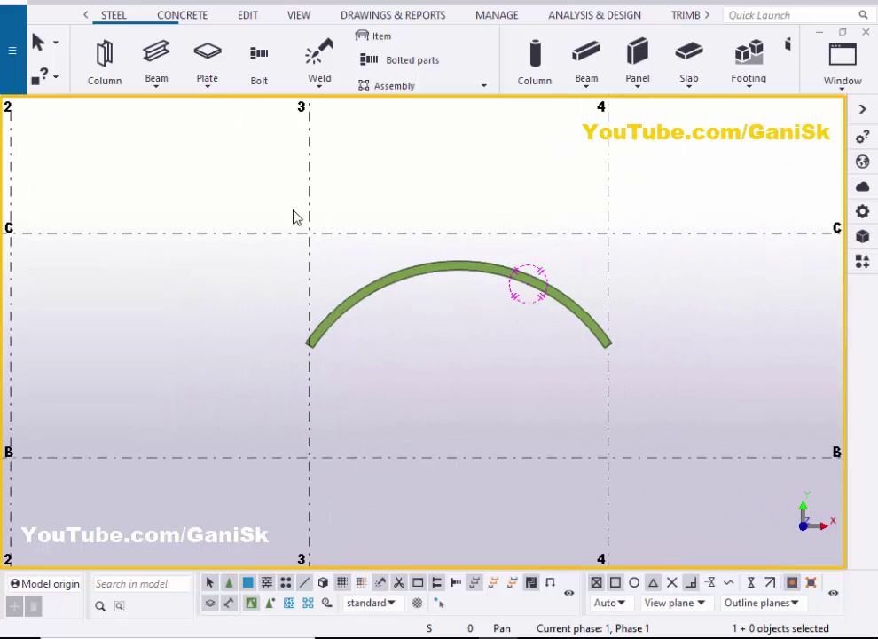
- Draw a three-point construction circle through the curved beam's end at grid 3, its crown point and its end at grid 4
click(248, 18)
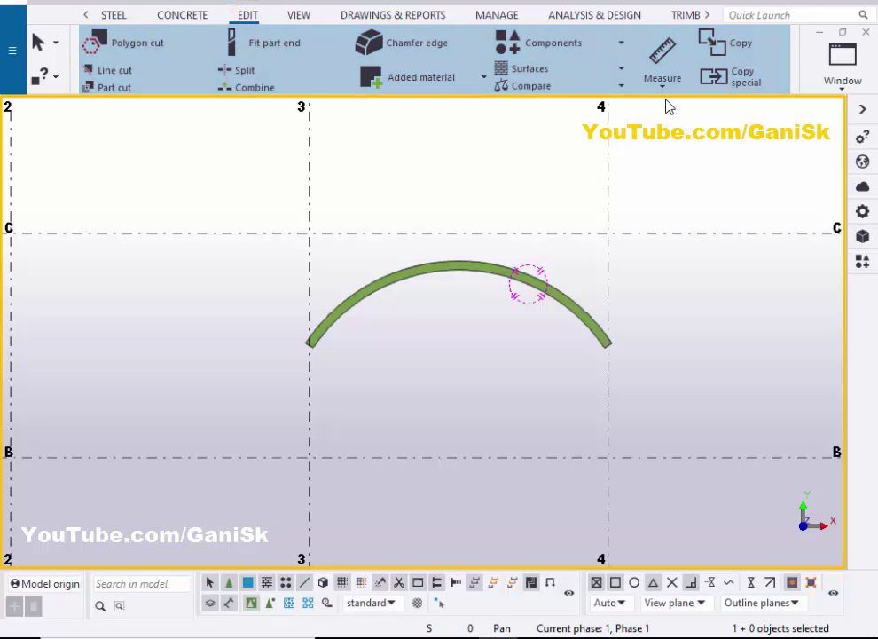
scroll(710, 80, down, 3)
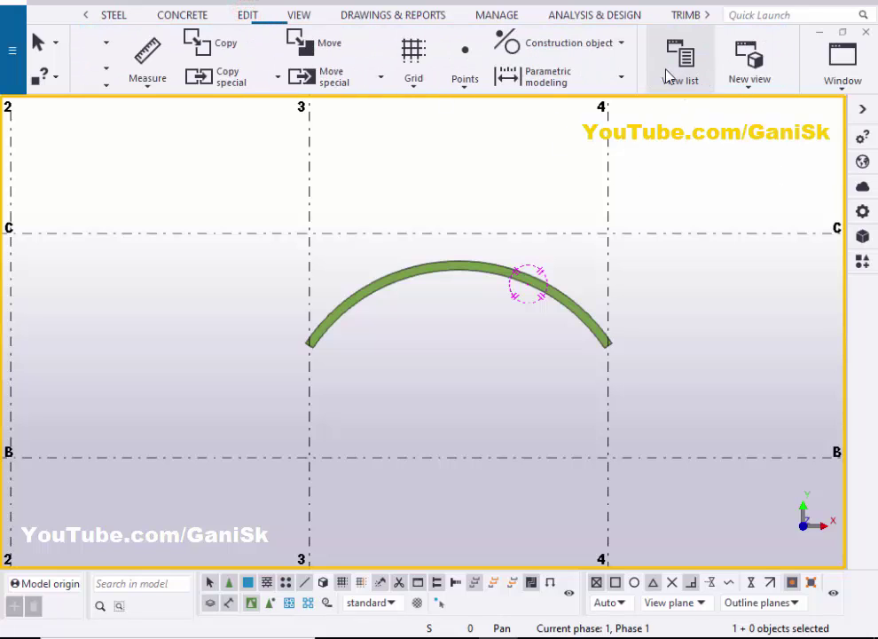
click(578, 45)
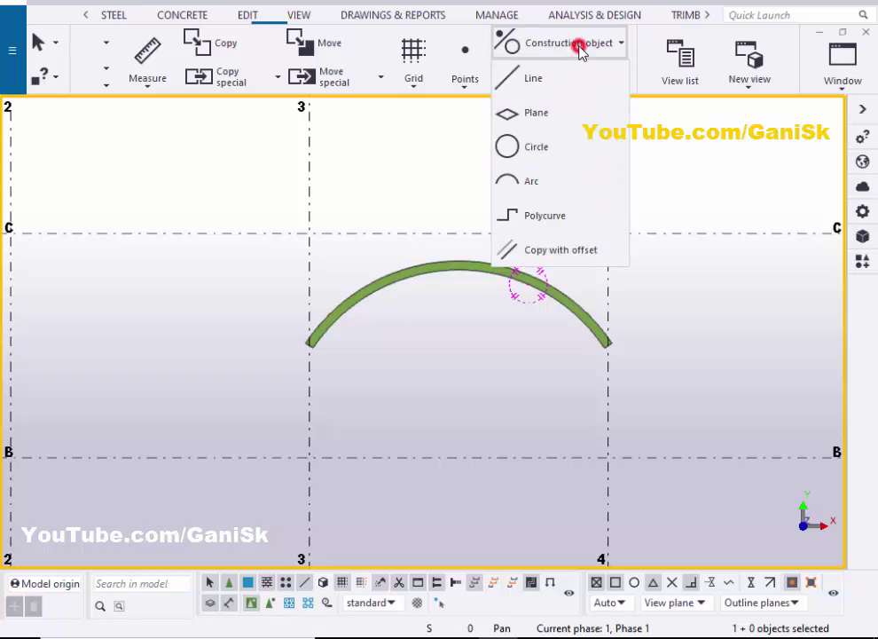
click(538, 147)
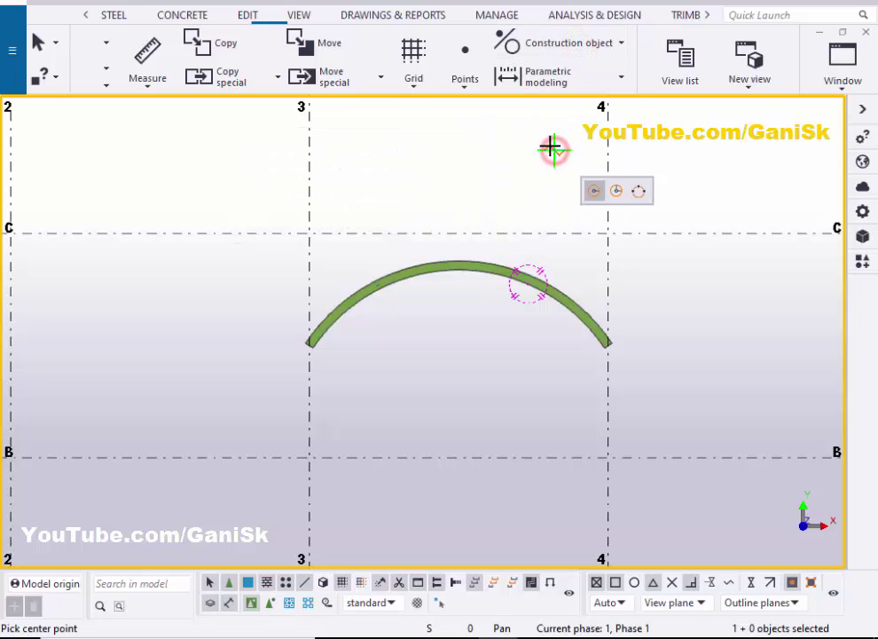
click(640, 194)
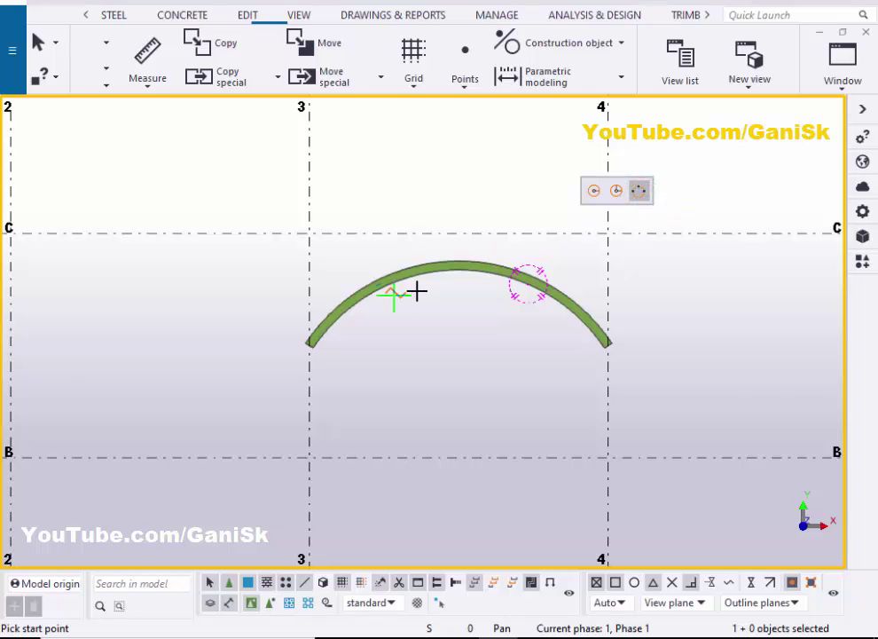
scroll(417, 291, down, 2)
scroll(384, 319, up, 4)
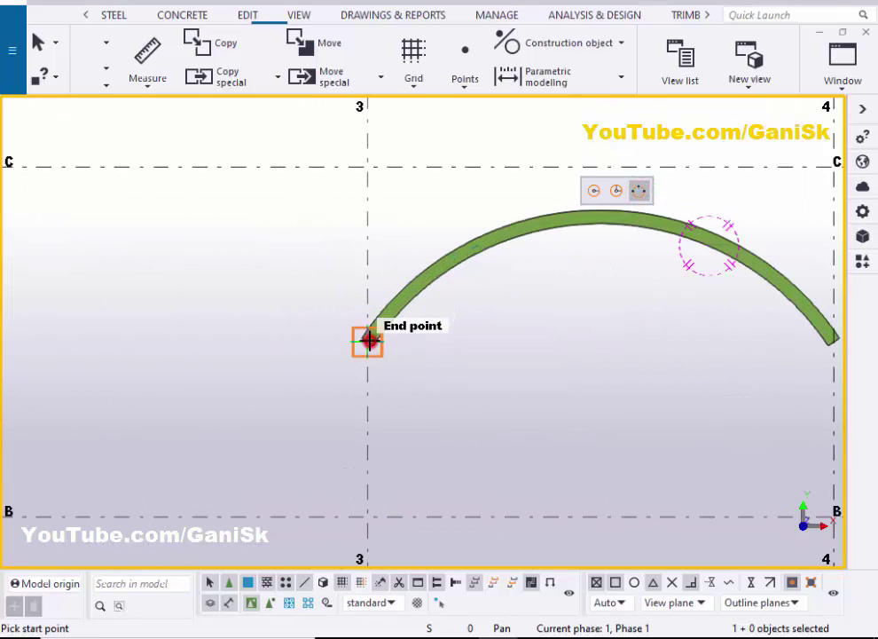
click(369, 340)
scroll(579, 218, down, 1)
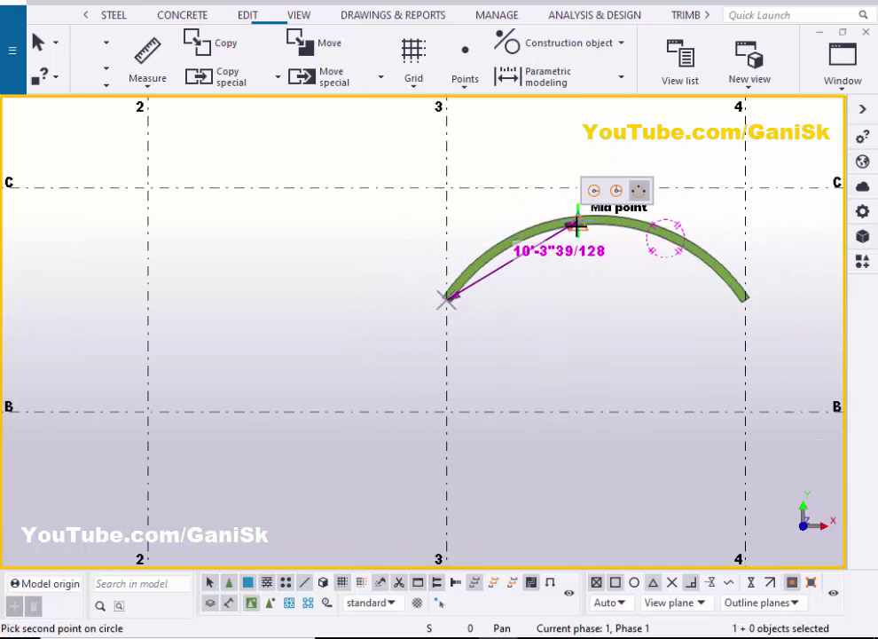
scroll(585, 228, down, 1)
scroll(597, 223, up, 2)
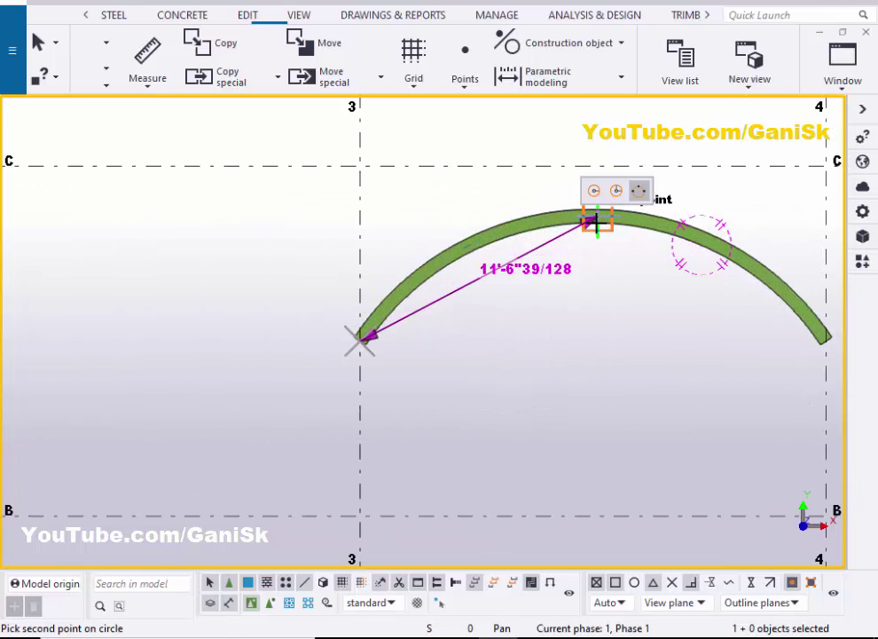
click(596, 224)
scroll(516, 277, down, 2)
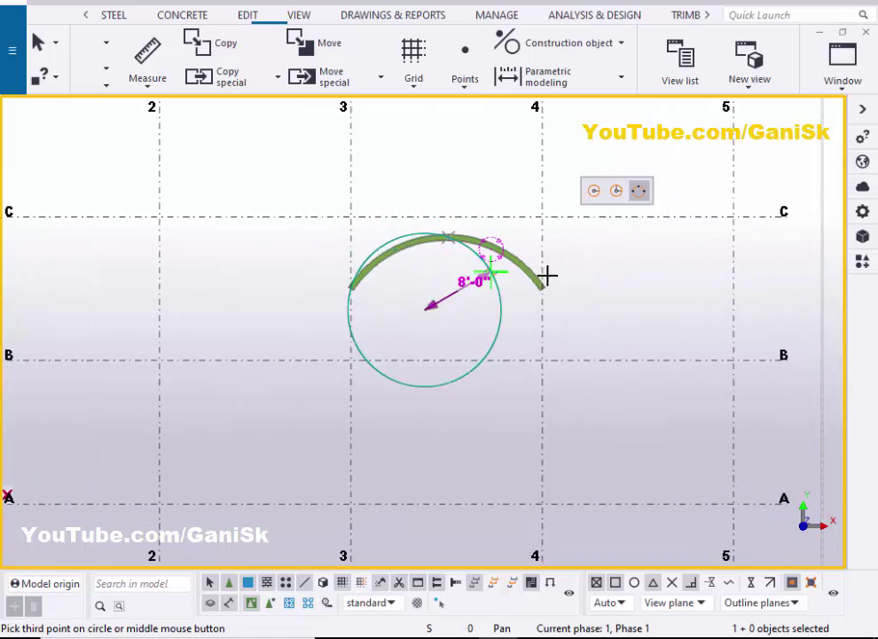
scroll(547, 276, up, 3)
click(536, 299)
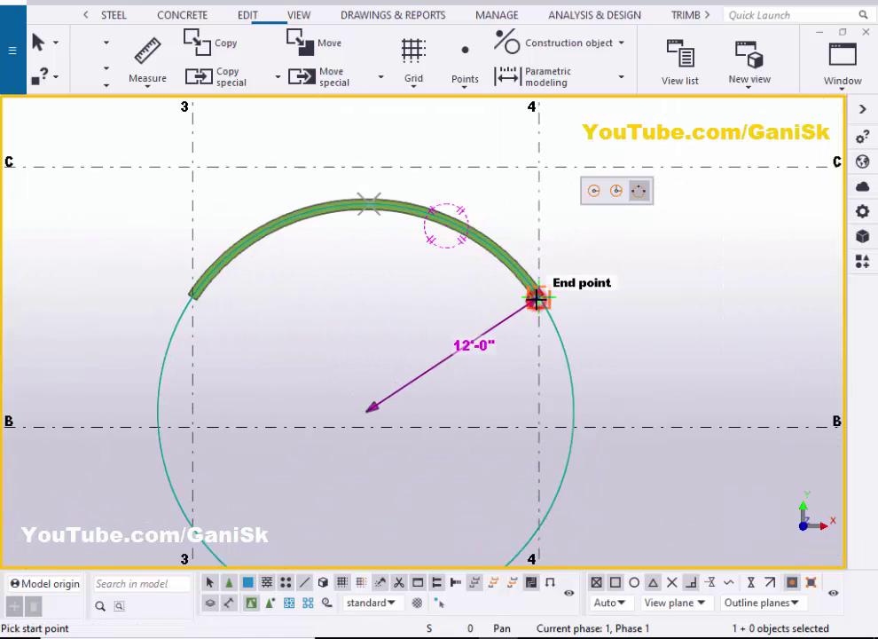
scroll(536, 299, down, 2)
scroll(362, 355, up, 2)
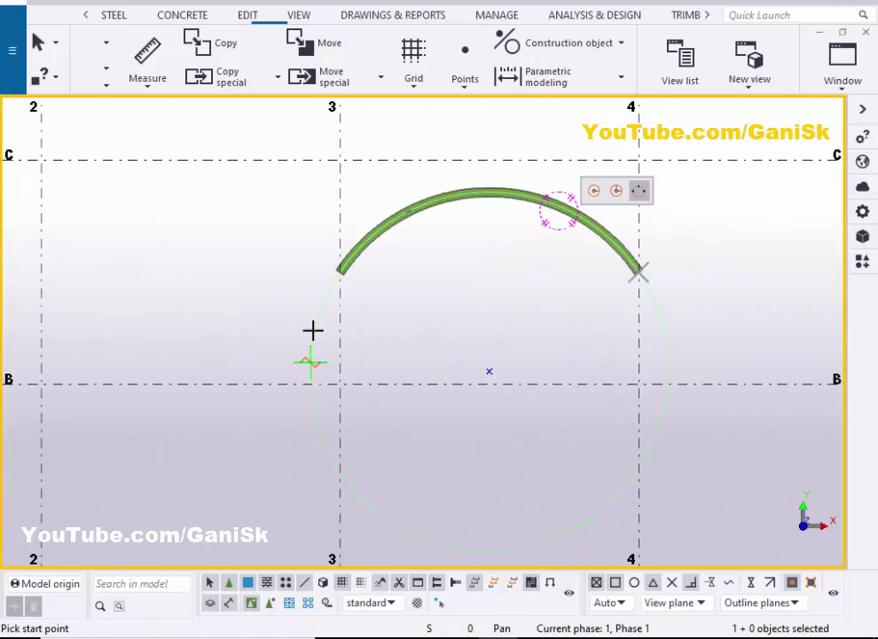
right_click(267, 269)
click(271, 273)
- Set the construction circle's color to red, apply the modification, close its properties and deselect it
scroll(312, 346, up, 4)
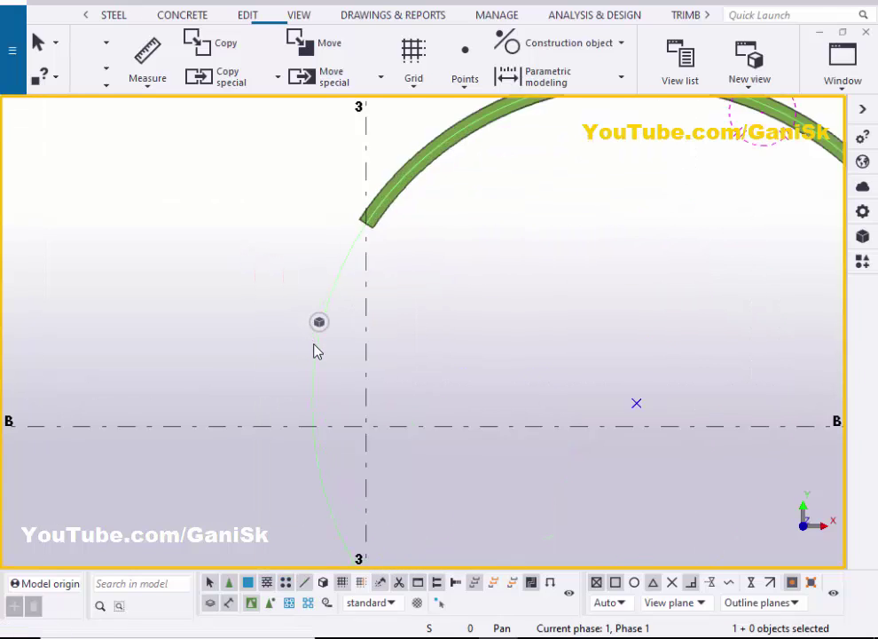
scroll(315, 361, up, 1)
scroll(304, 365, down, 4)
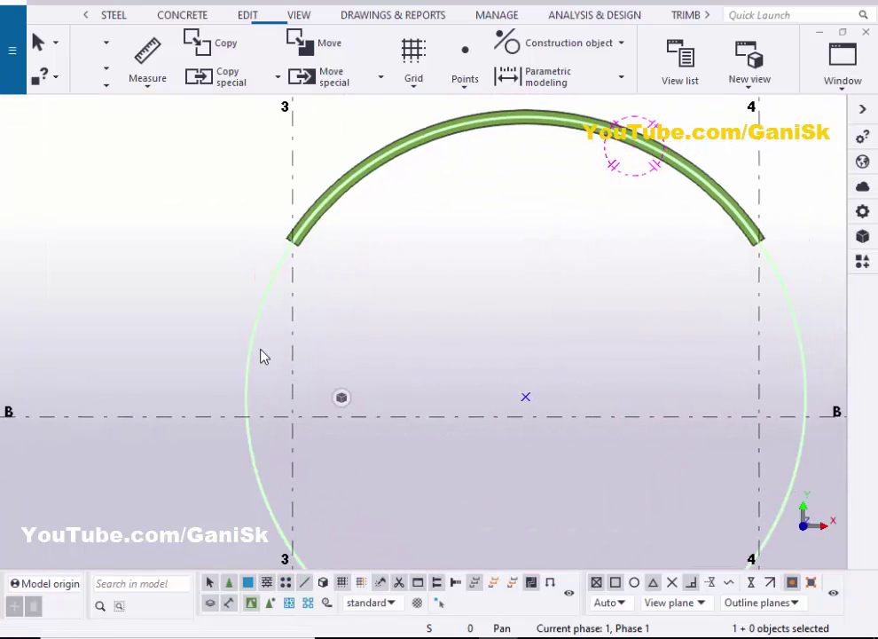
scroll(257, 350, up, 3)
double_click(248, 338)
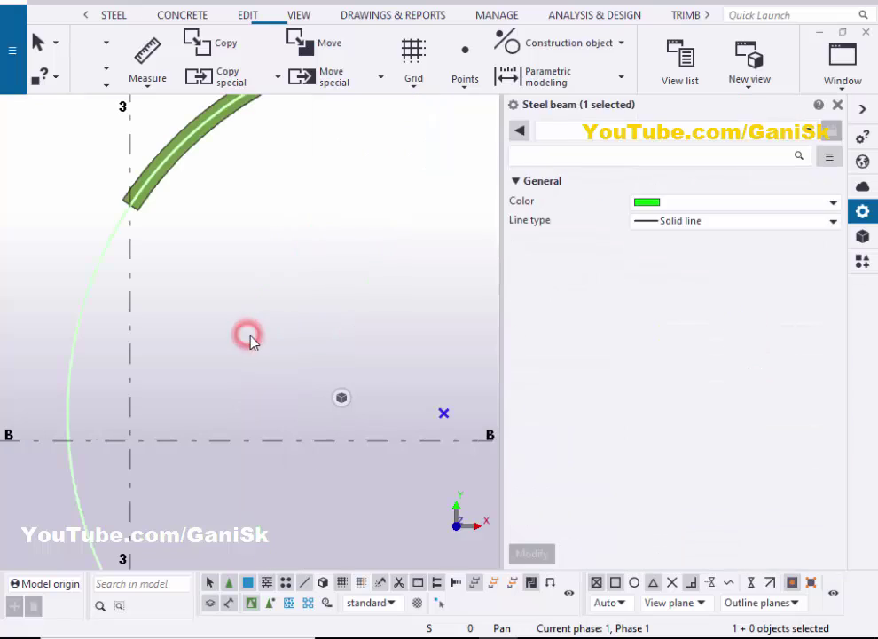
click(673, 201)
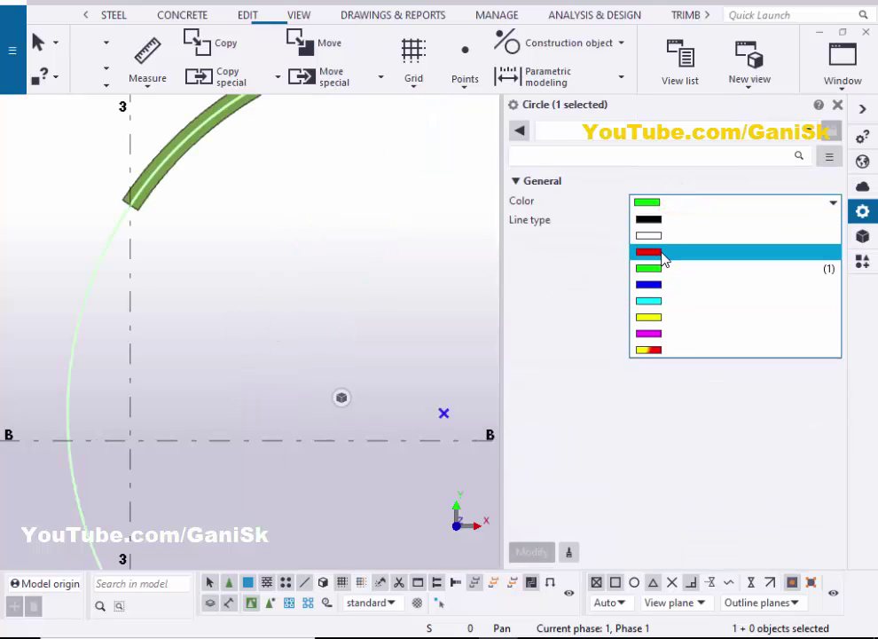
click(657, 252)
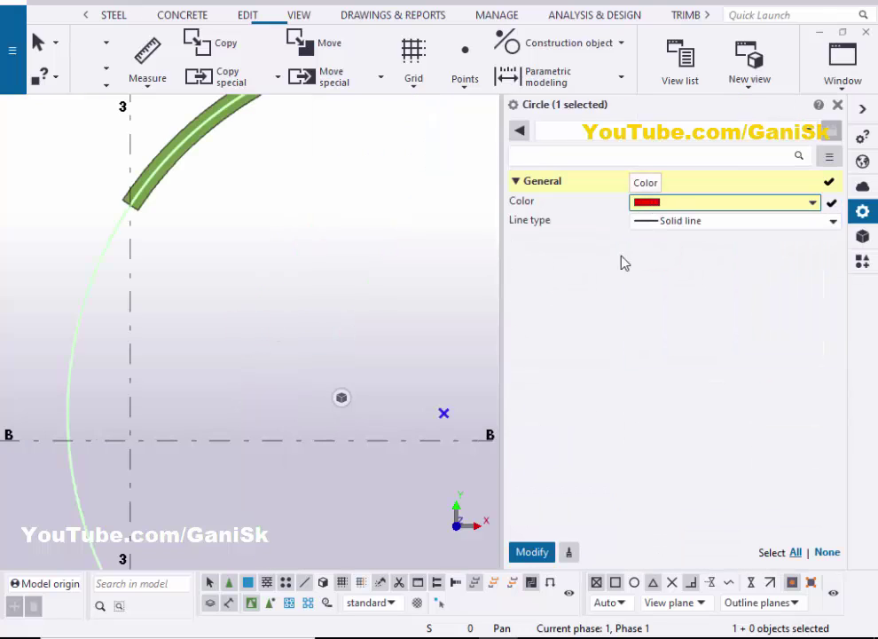
click(532, 552)
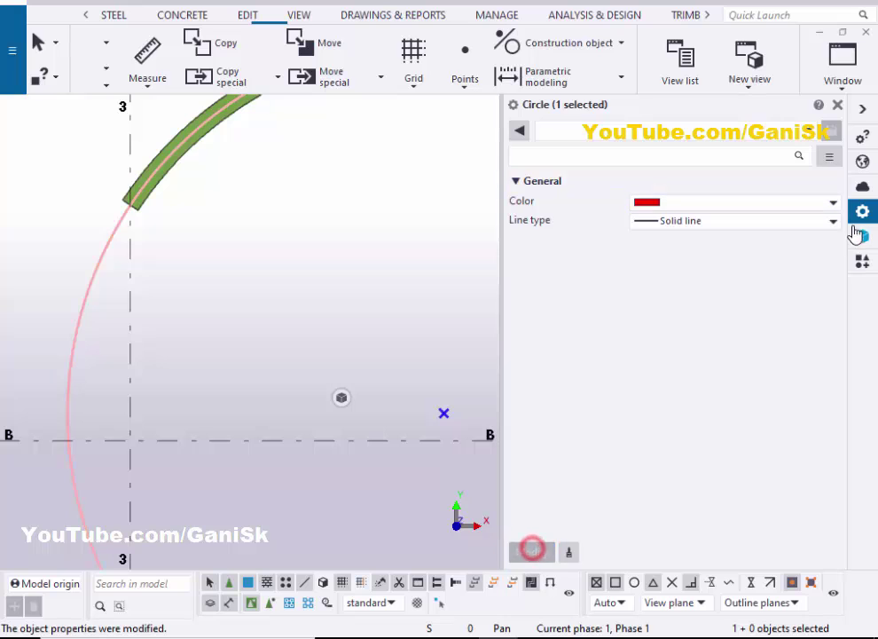
click(837, 108)
click(458, 276)
- Examine how closely the red construction circle follows the curved beam's centerline along the arc and at its ends
scroll(632, 376, up, 4)
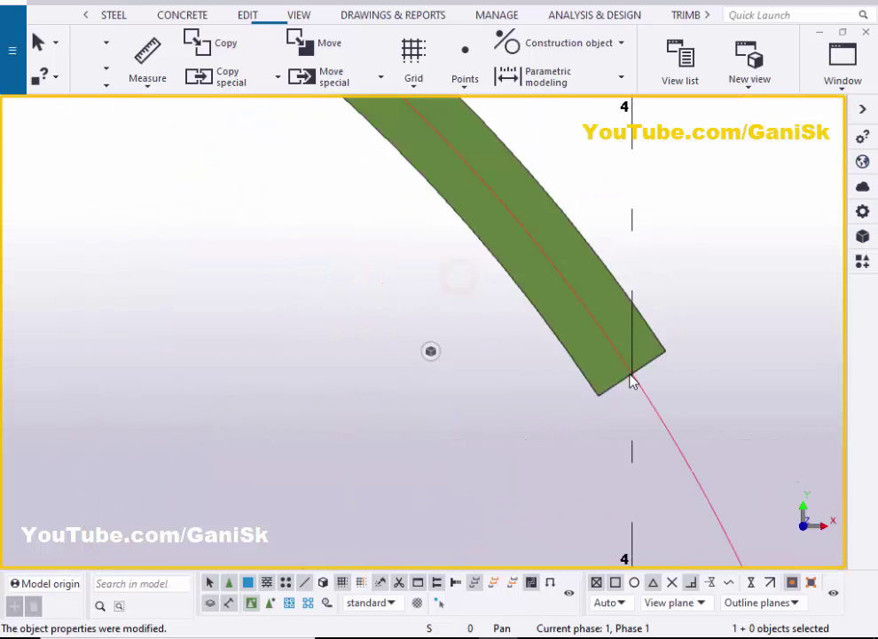
scroll(631, 374, down, 2)
scroll(631, 374, down, 4)
scroll(632, 374, up, 3)
scroll(608, 337, down, 3)
middle_drag(585, 350, 641, 407)
scroll(318, 268, up, 1)
scroll(321, 274, up, 3)
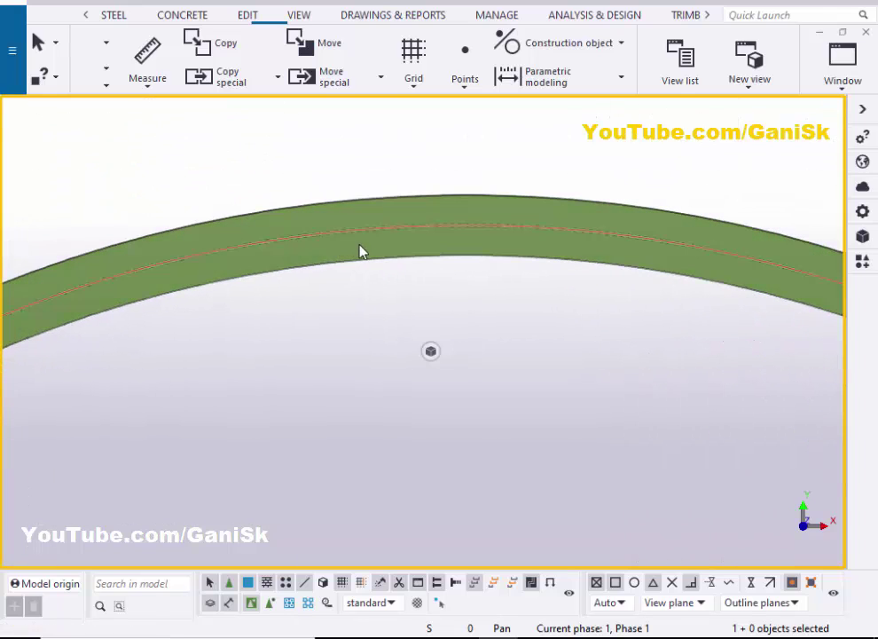
scroll(429, 237, down, 3)
scroll(428, 238, up, 5)
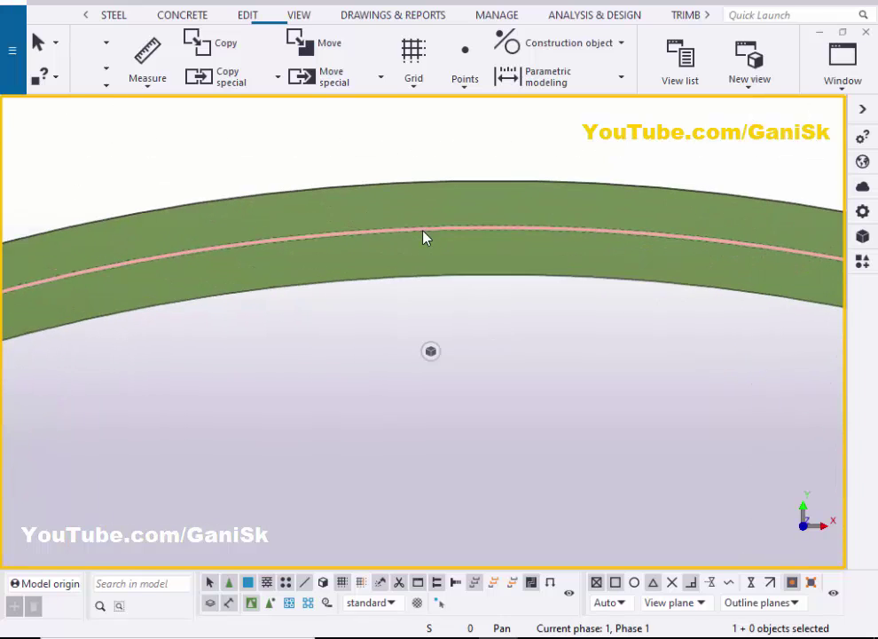
scroll(442, 242, down, 4)
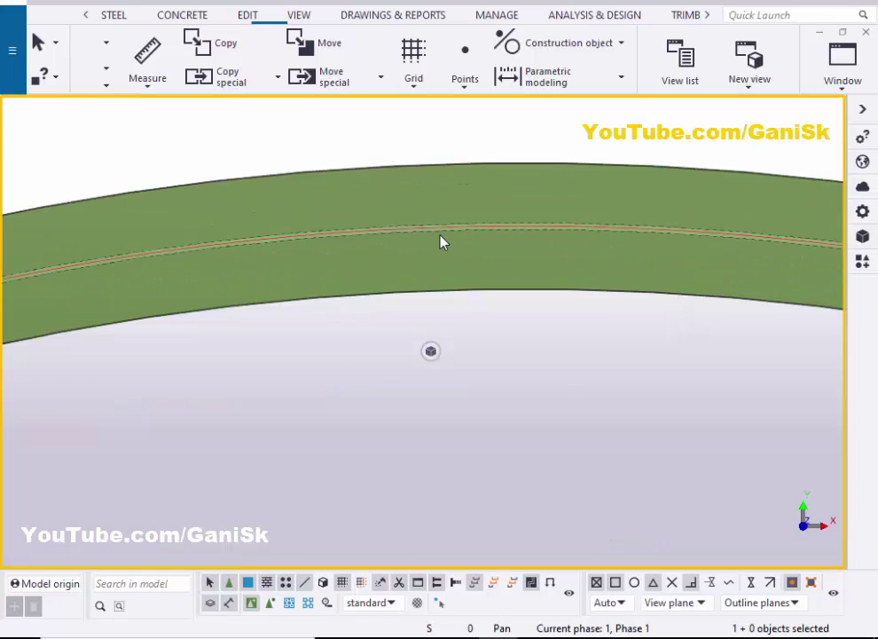
scroll(151, 346, up, 2)
scroll(138, 362, up, 6)
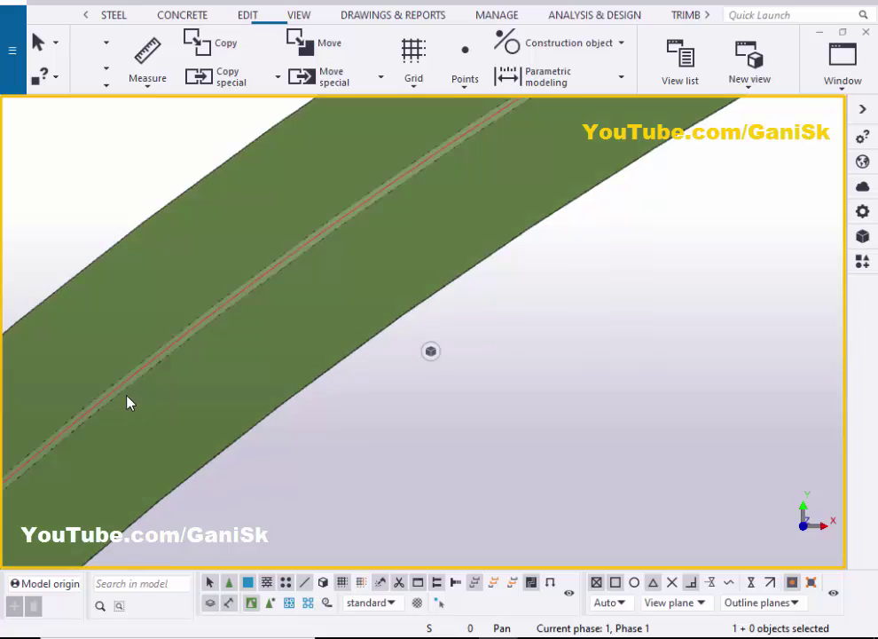
scroll(121, 359, down, 6)
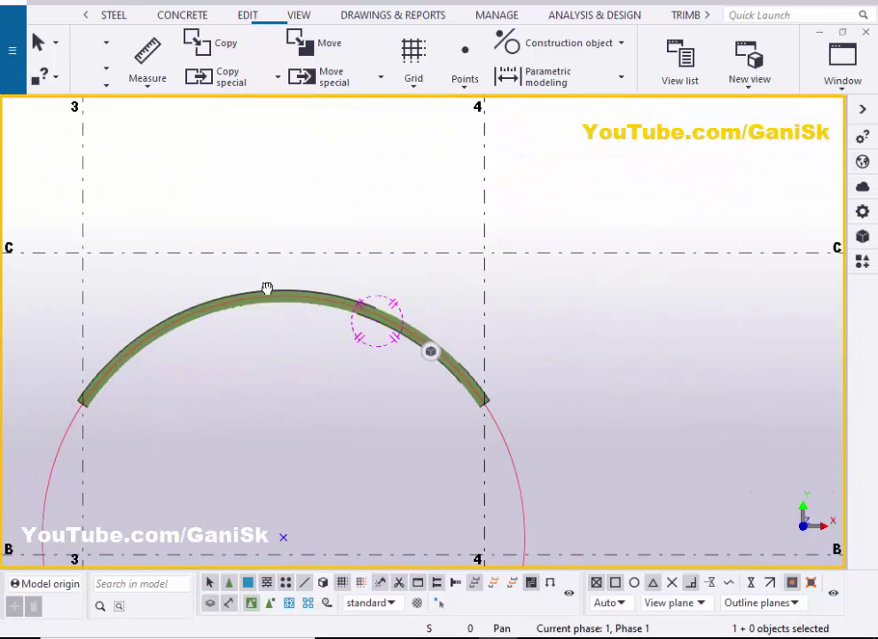
scroll(267, 428, up, 3)
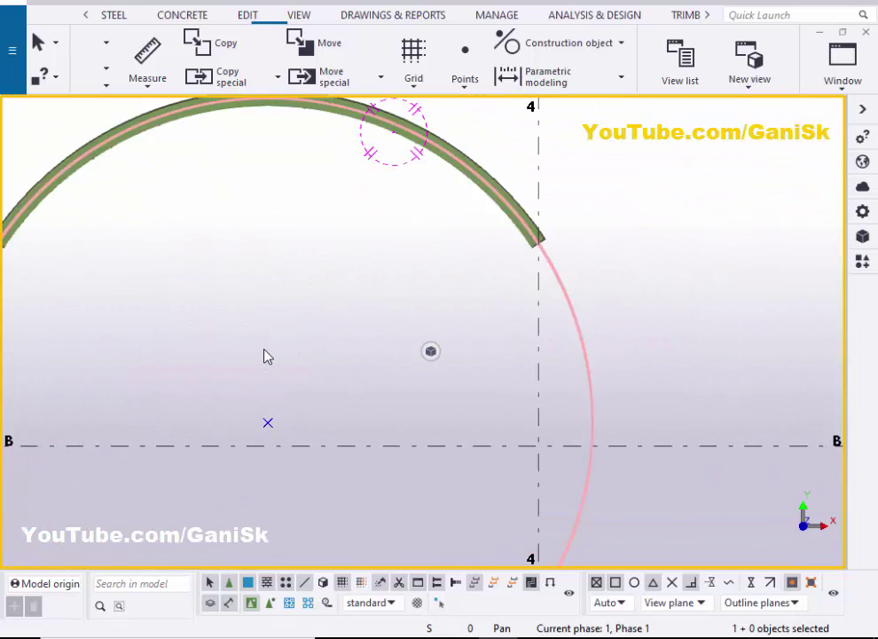
- Turn on center-point snapping and draw a construction line from the circle's center to the curved beam's end at grid 4
scroll(265, 353, down, 1)
middle_drag(315, 354, 362, 362)
click(555, 43)
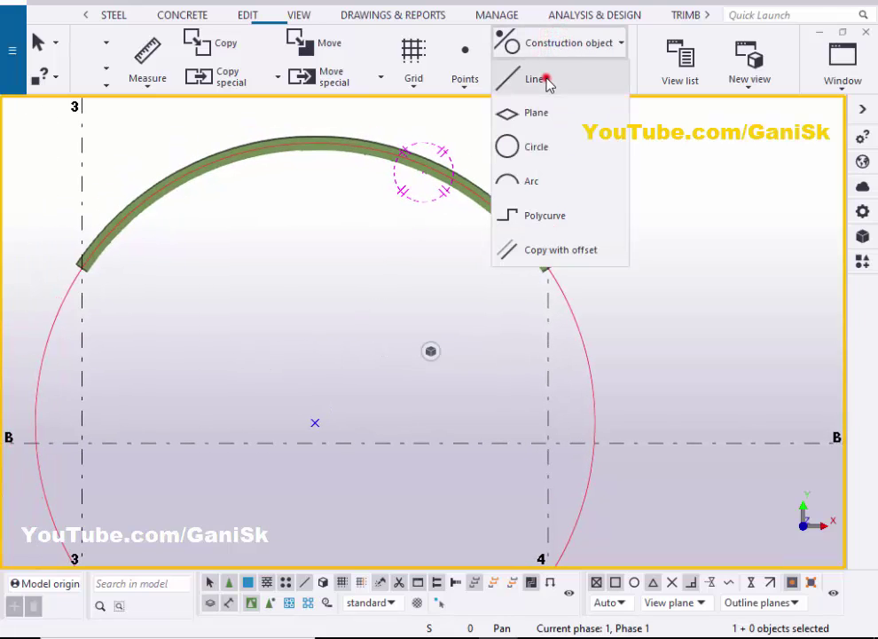
click(535, 78)
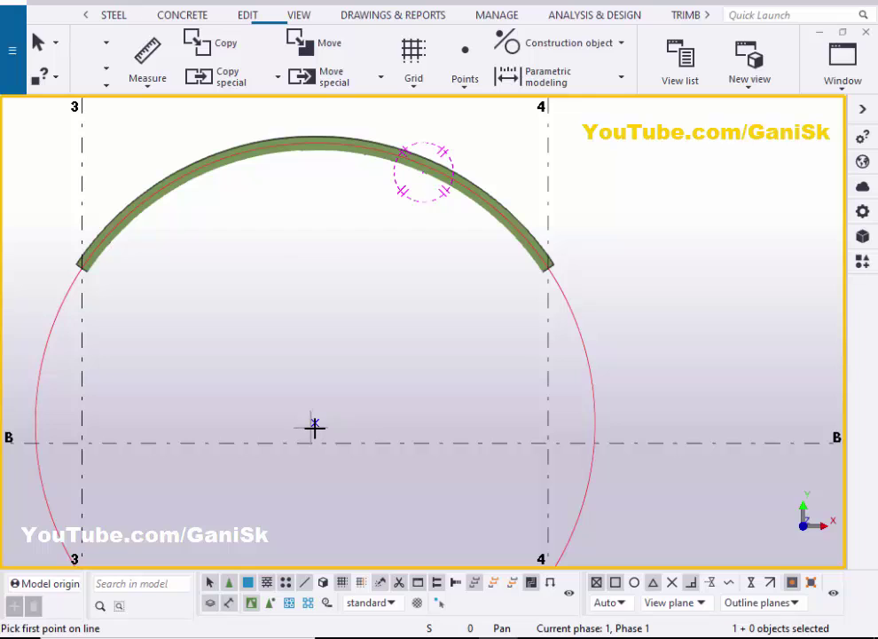
scroll(317, 424, down, 2)
scroll(323, 422, up, 6)
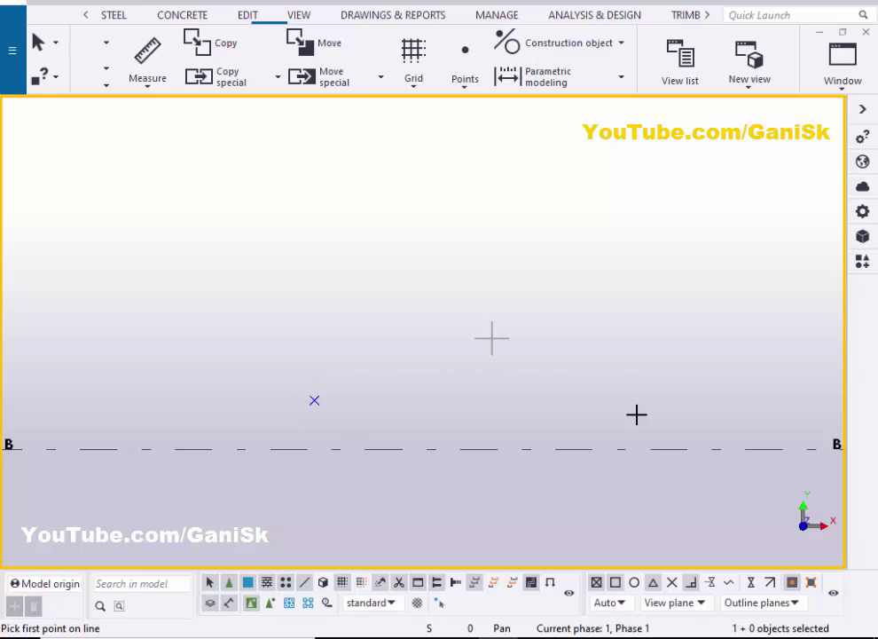
click(638, 587)
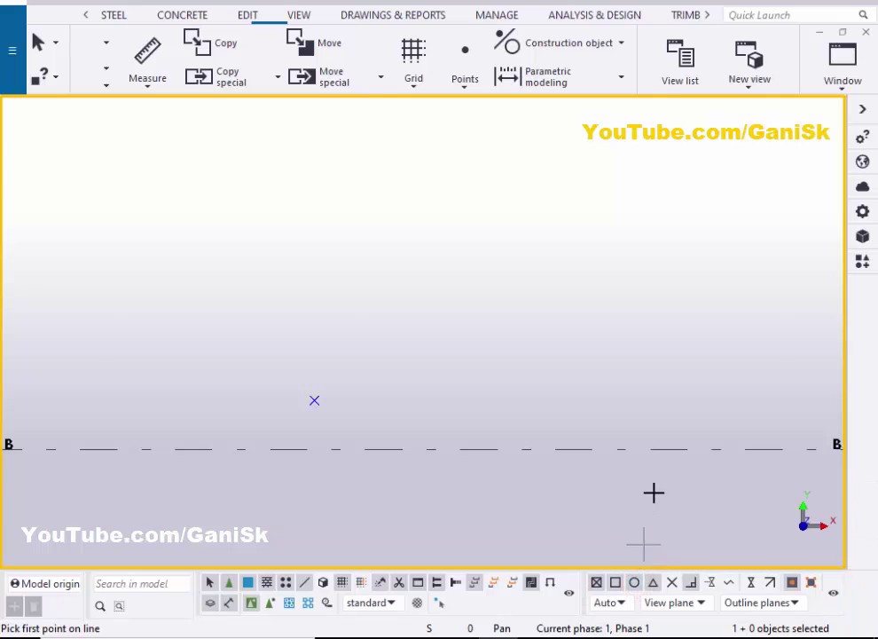
scroll(578, 460, down, 3)
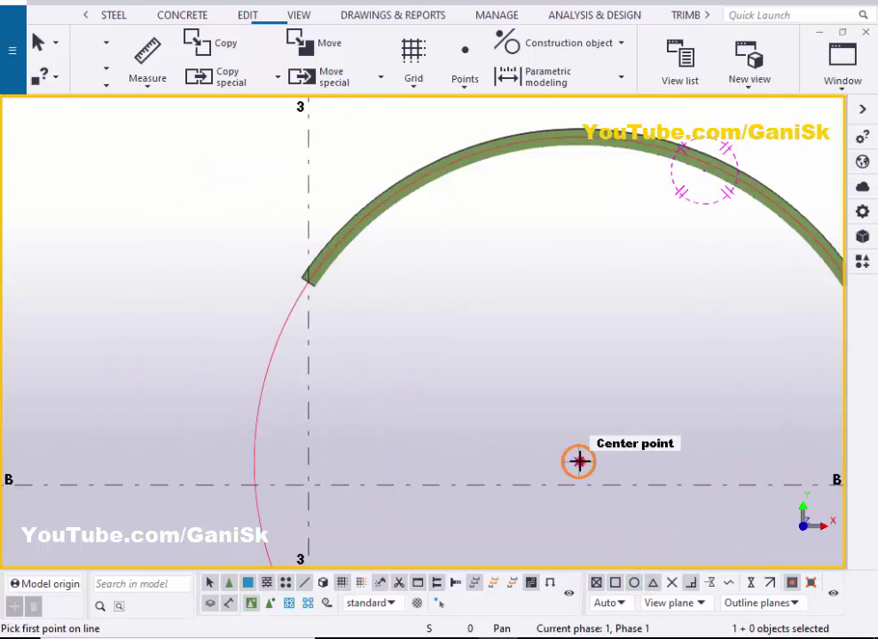
click(579, 461)
scroll(674, 430, down, 5)
scroll(635, 426, up, 3)
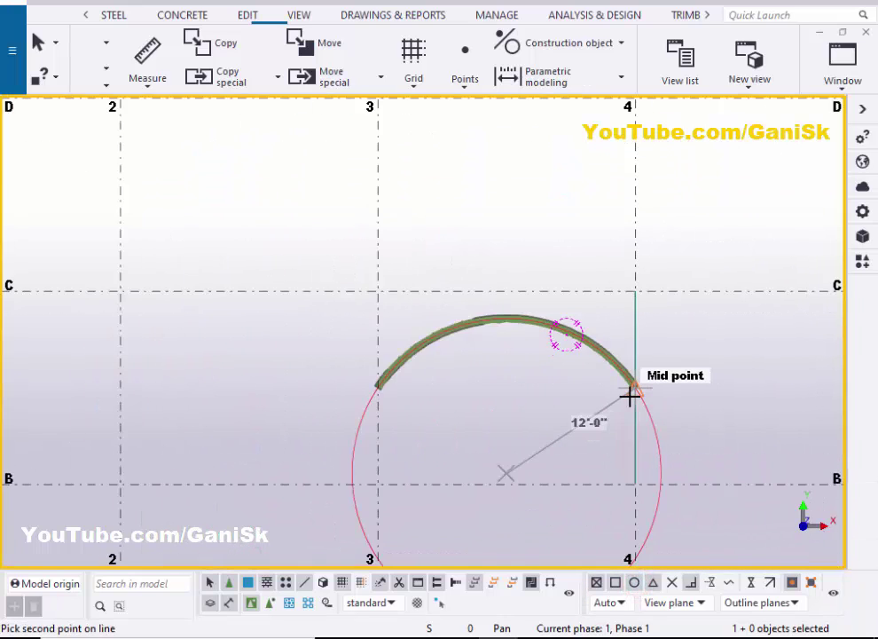
scroll(630, 396, up, 5)
click(649, 356)
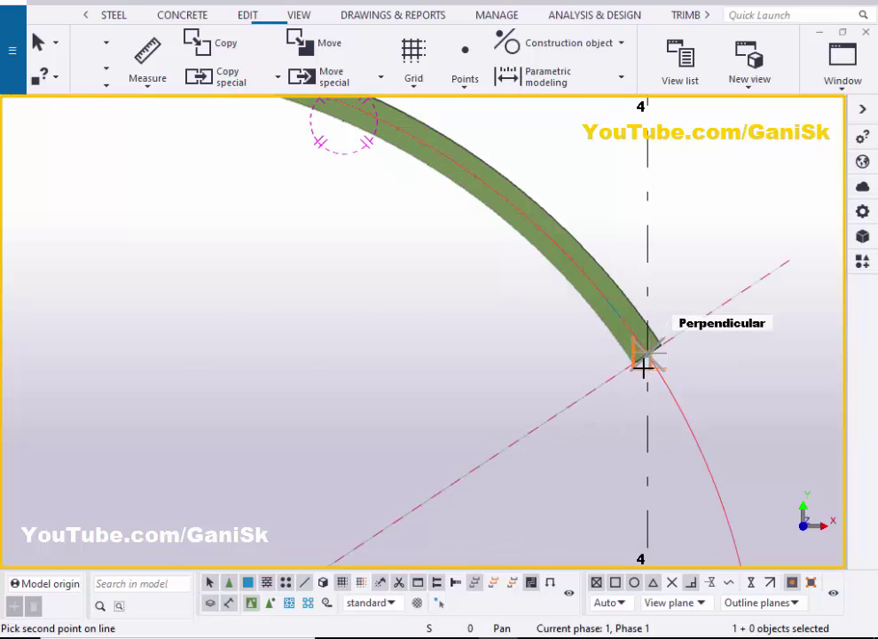
- Draw a second construction line from the circle's center to the curved beam's end at grid 3
scroll(631, 390, down, 5)
scroll(532, 455, up, 2)
click(528, 453)
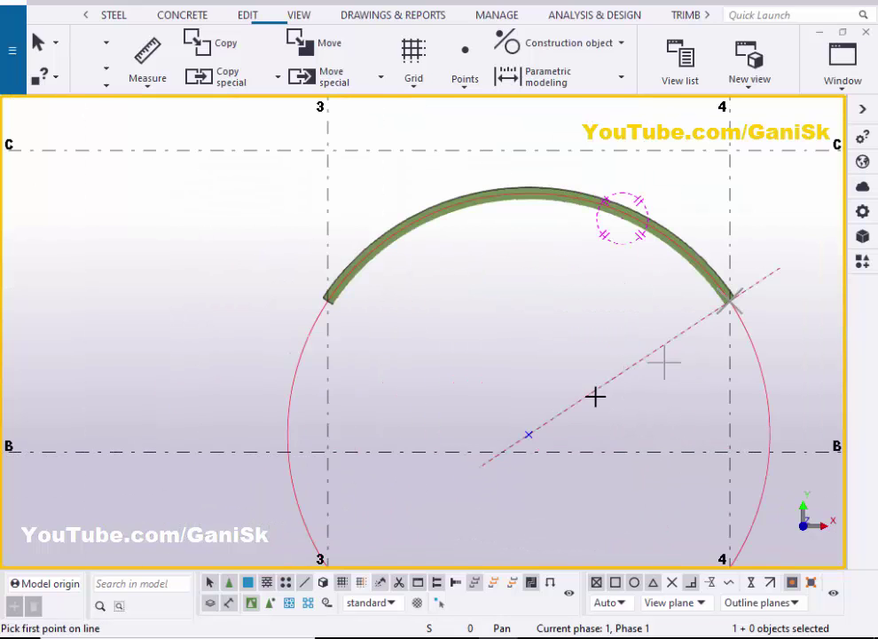
scroll(573, 408, down, 4)
scroll(593, 403, up, 1)
scroll(600, 404, up, 3)
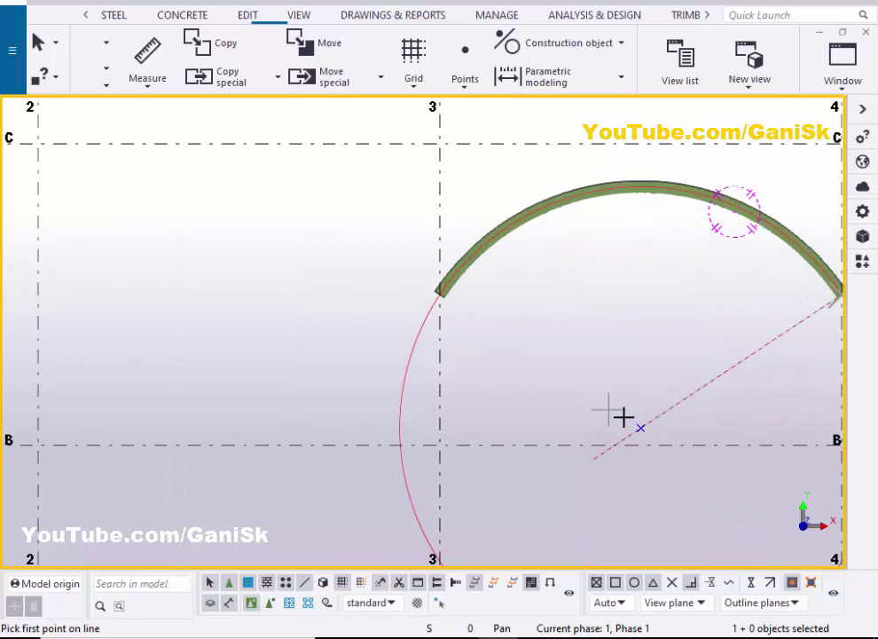
scroll(640, 428, up, 2)
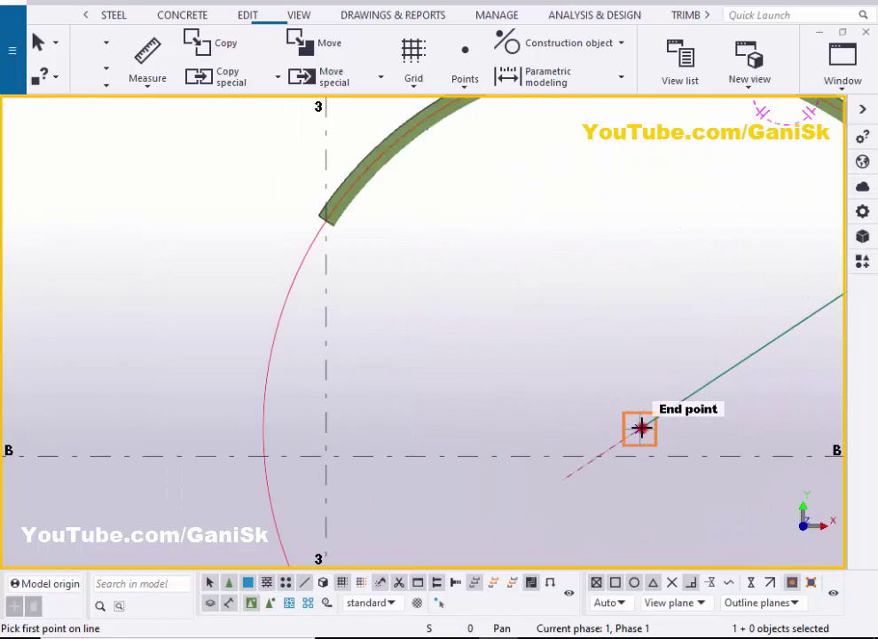
click(640, 427)
scroll(562, 418, down, 3)
scroll(547, 394, up, 4)
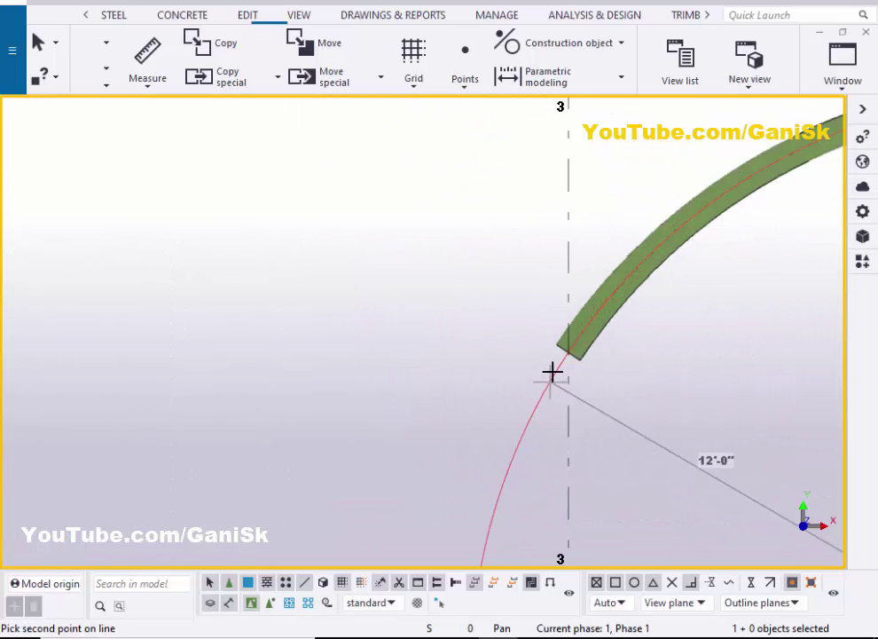
scroll(551, 370, up, 2)
click(572, 336)
- Draw a third construction line from the circle's center to the beam's crown point and end the line command
scroll(564, 351, down, 6)
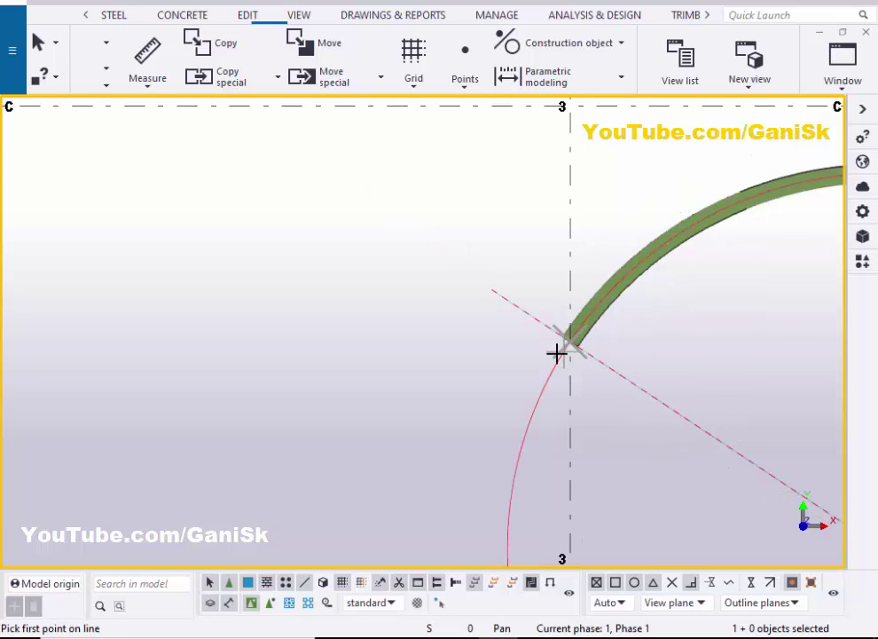
scroll(621, 417, up, 2)
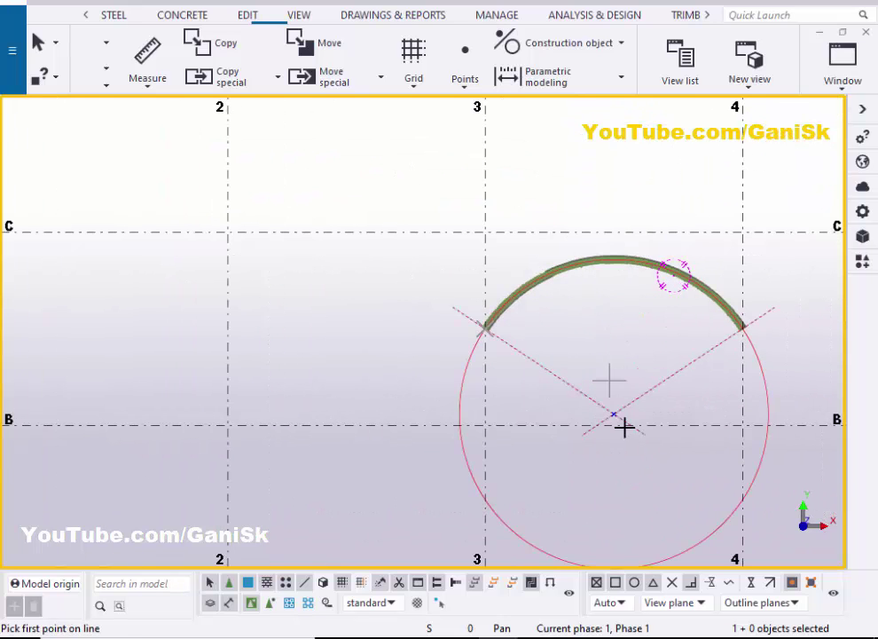
scroll(618, 426, up, 3)
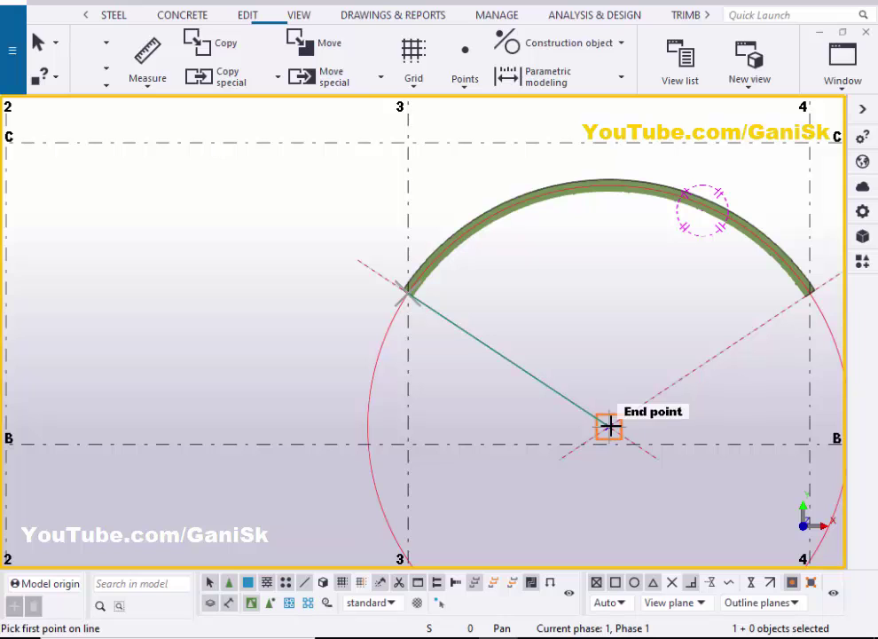
click(612, 428)
scroll(612, 426, down, 2)
scroll(612, 384, up, 5)
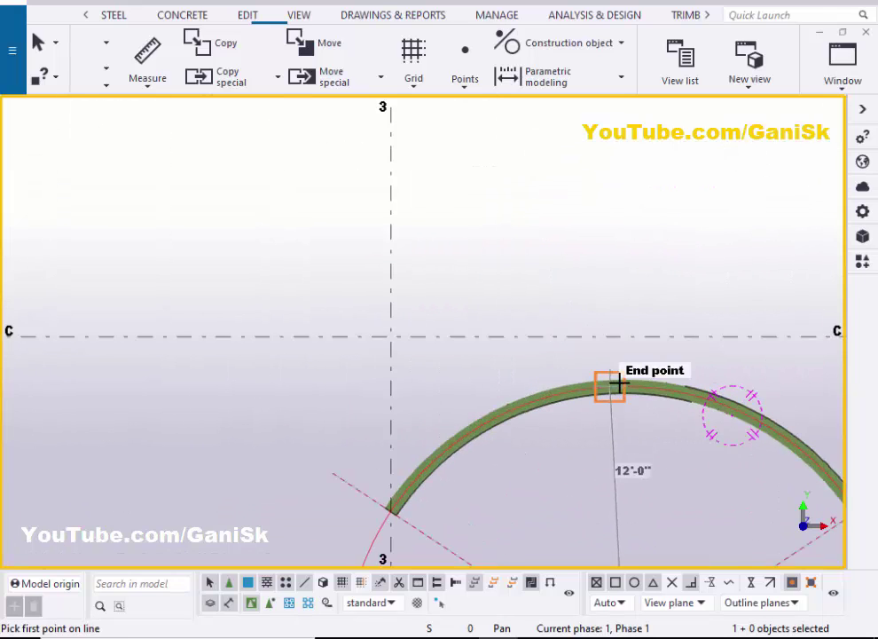
click(621, 393)
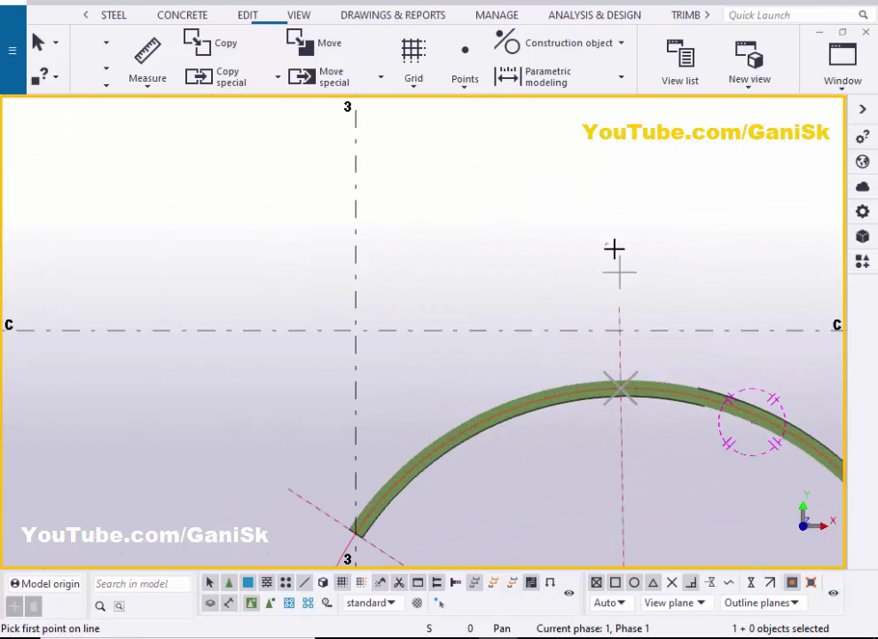
right_click(614, 251)
click(634, 256)
- Measure the angle at the circle's center between the beam's crown point and its end at grid 3
scroll(614, 253, down, 4)
scroll(603, 384, down, 2)
scroll(548, 429, up, 5)
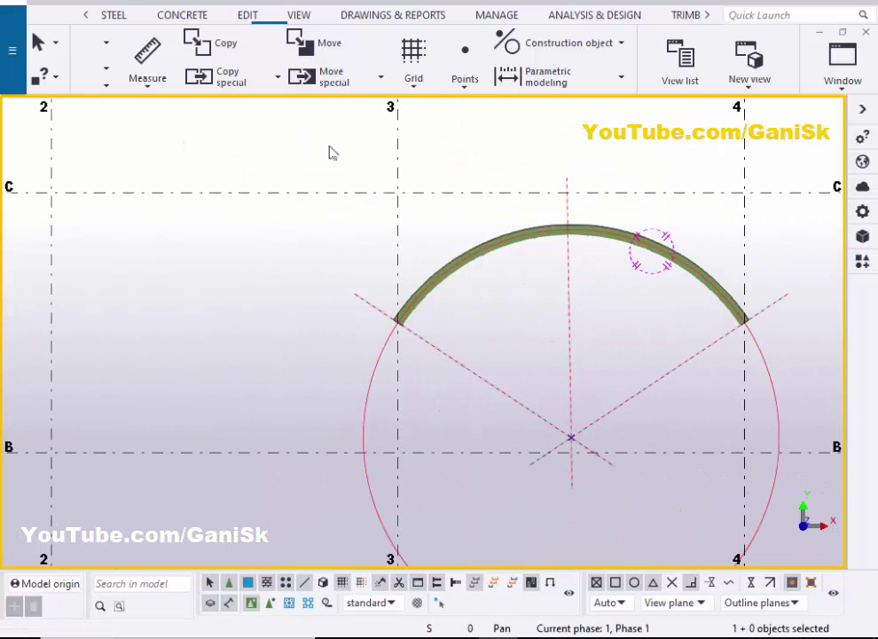
click(245, 14)
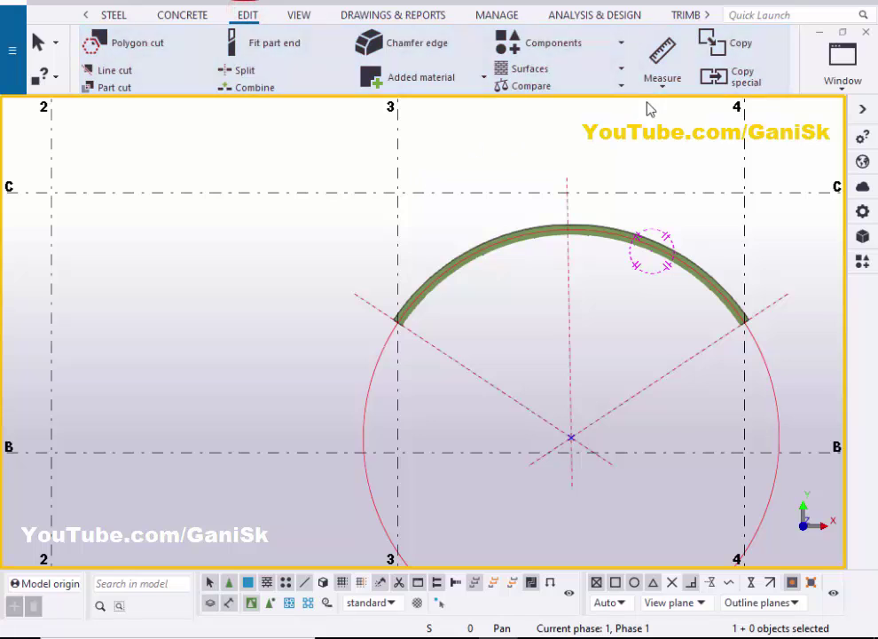
click(662, 84)
click(674, 222)
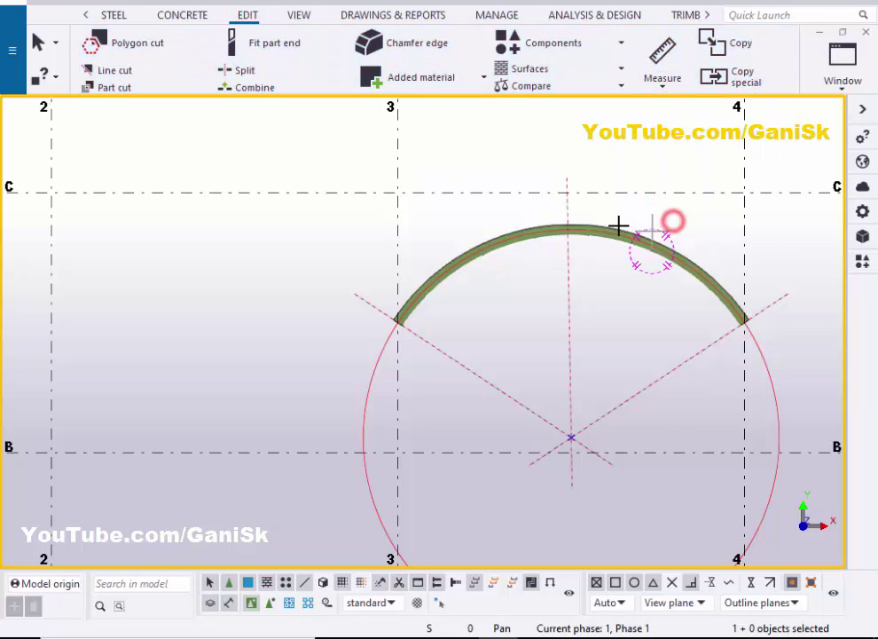
click(571, 439)
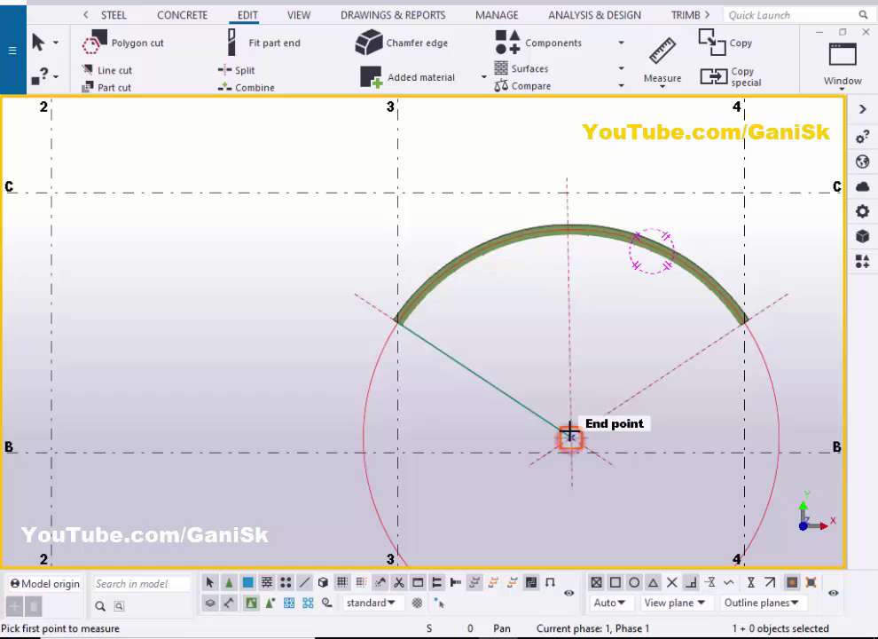
click(568, 231)
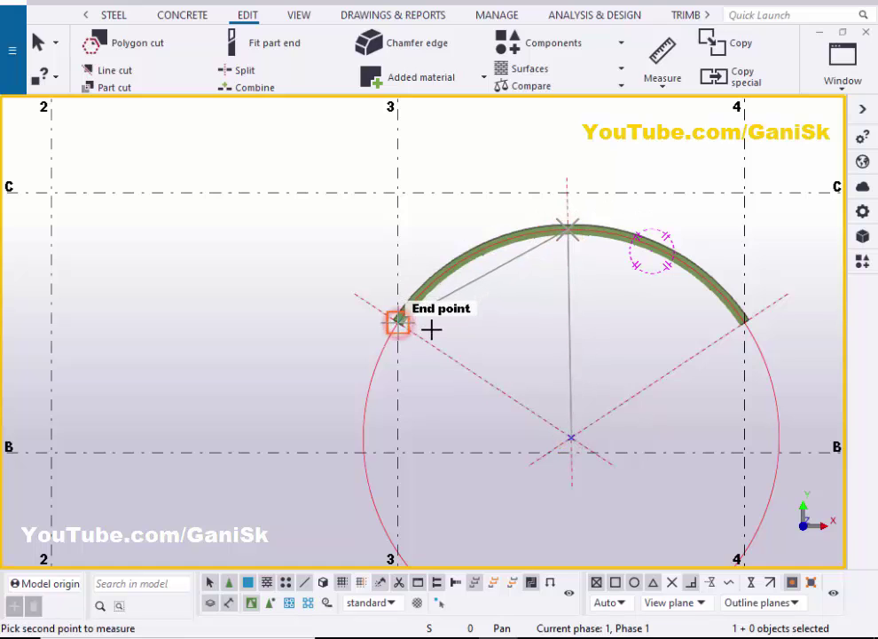
click(398, 322)
scroll(484, 260, up, 5)
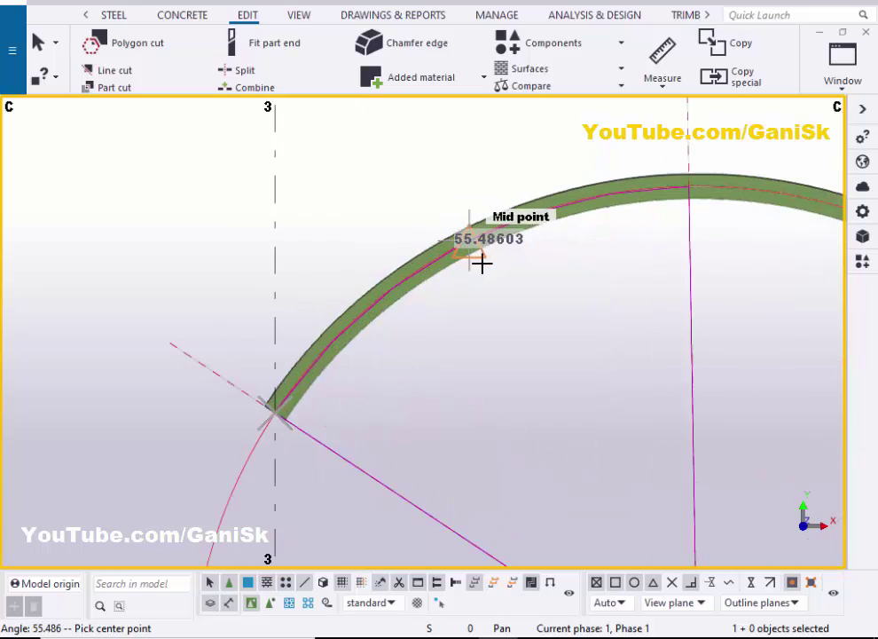
scroll(497, 270, down, 2)
scroll(473, 262, up, 1)
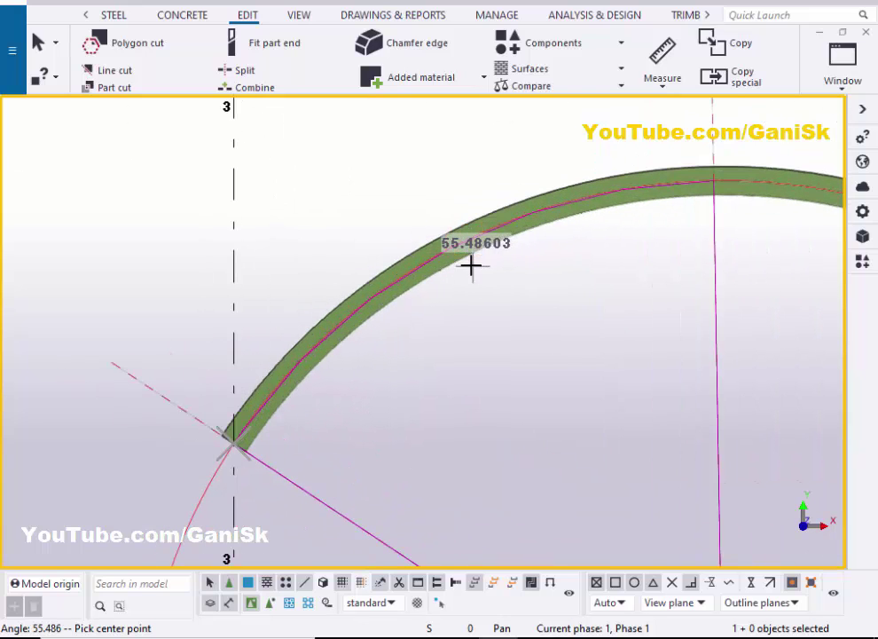
scroll(498, 271, down, 6)
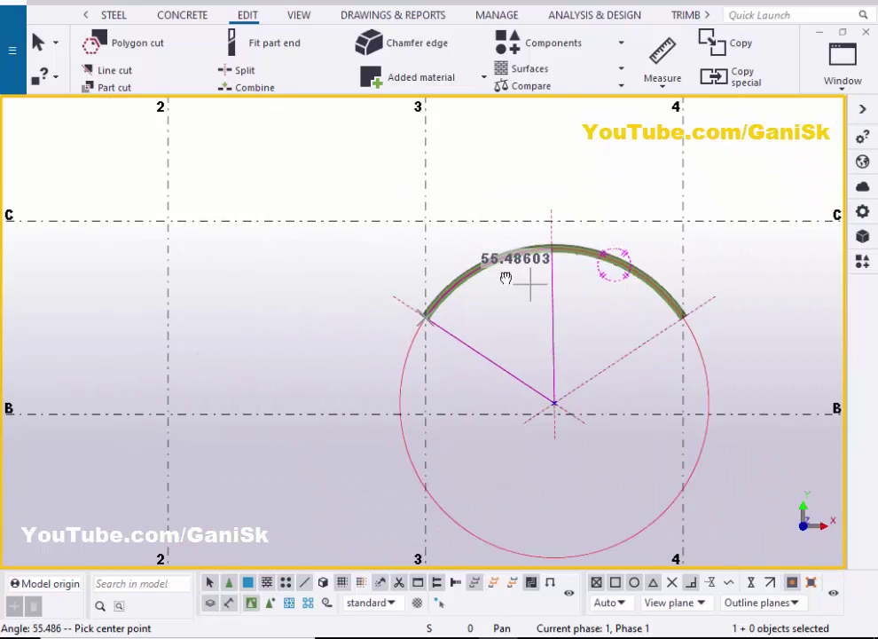
- End the angle measurement and redraw the view to clear the temporary dimension
middle_drag(503, 277, 470, 268)
scroll(469, 268, up, 1)
right_click(501, 129)
click(511, 136)
scroll(479, 191, down, 1)
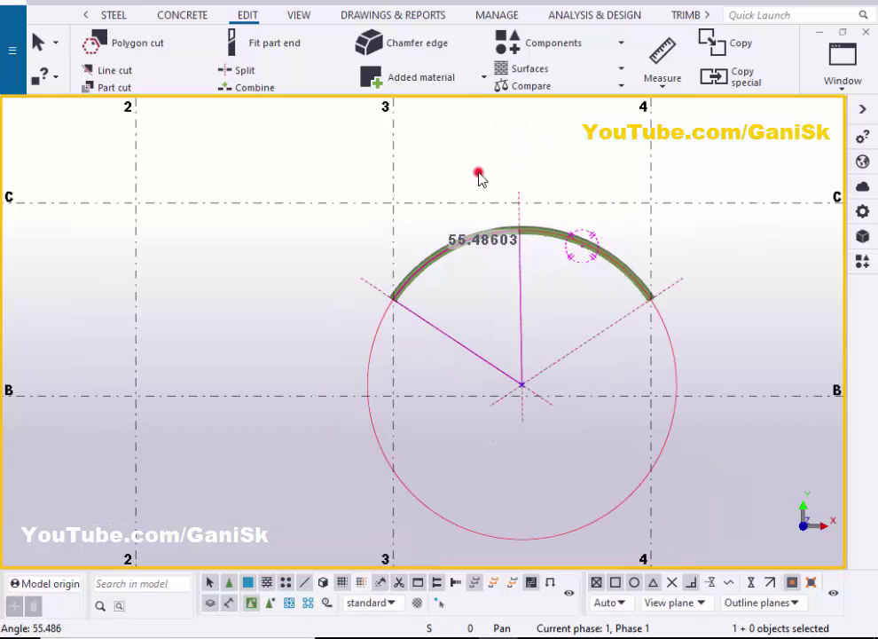
right_click(471, 140)
click(504, 227)
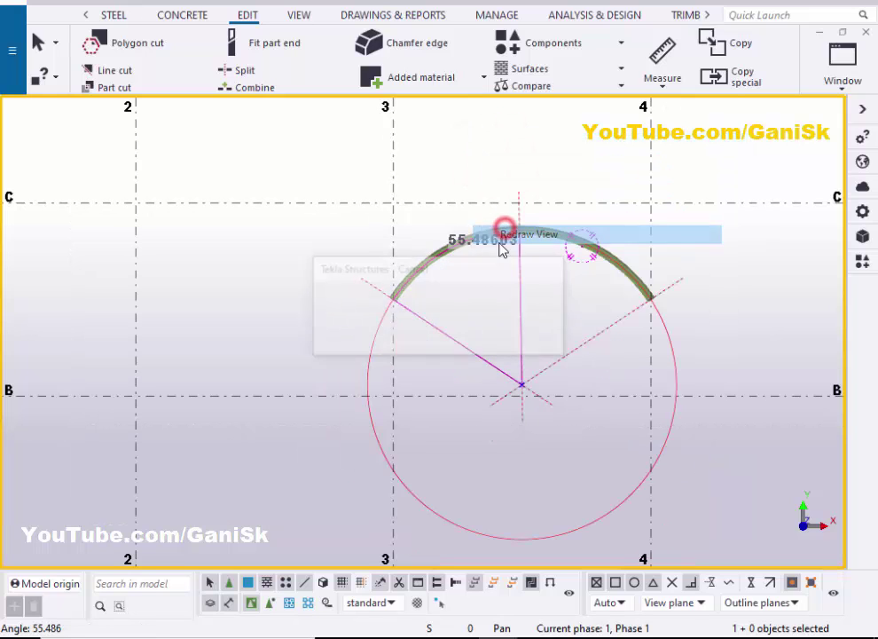
- Start a rotated special copy of the construction line through the beam's crown and clear the origin values
scroll(501, 352, up, 3)
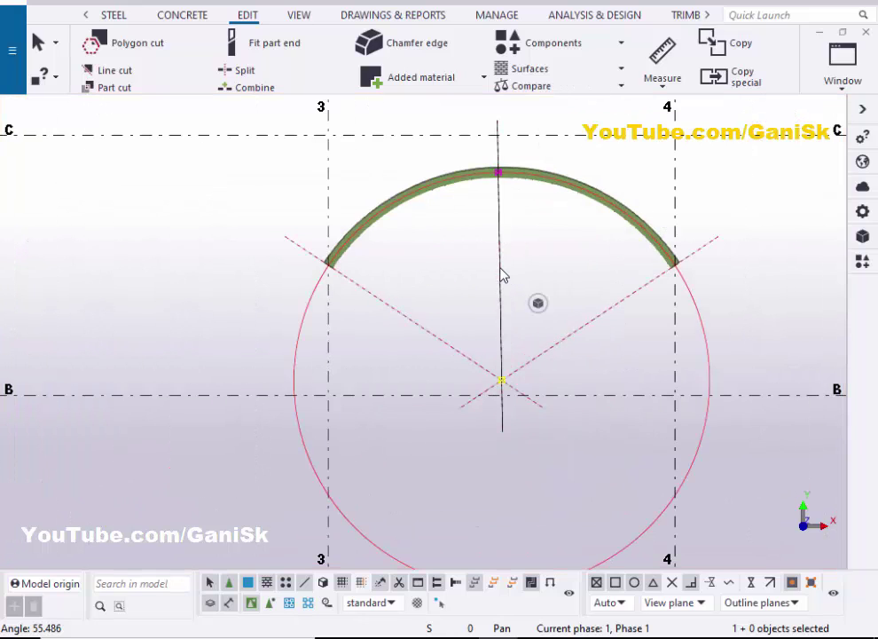
scroll(500, 266, up, 3)
click(465, 258)
click(500, 298)
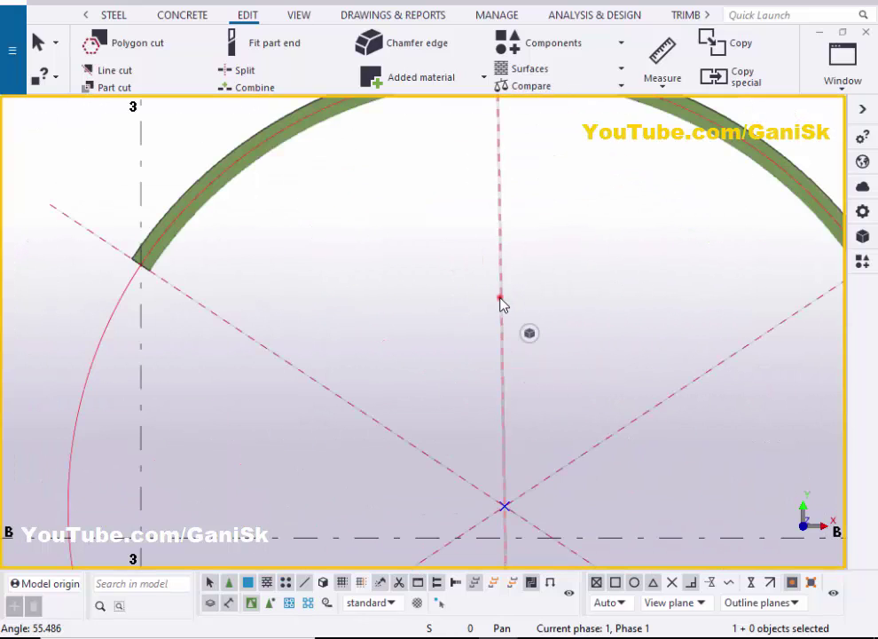
scroll(498, 300, down, 3)
right_click(461, 246)
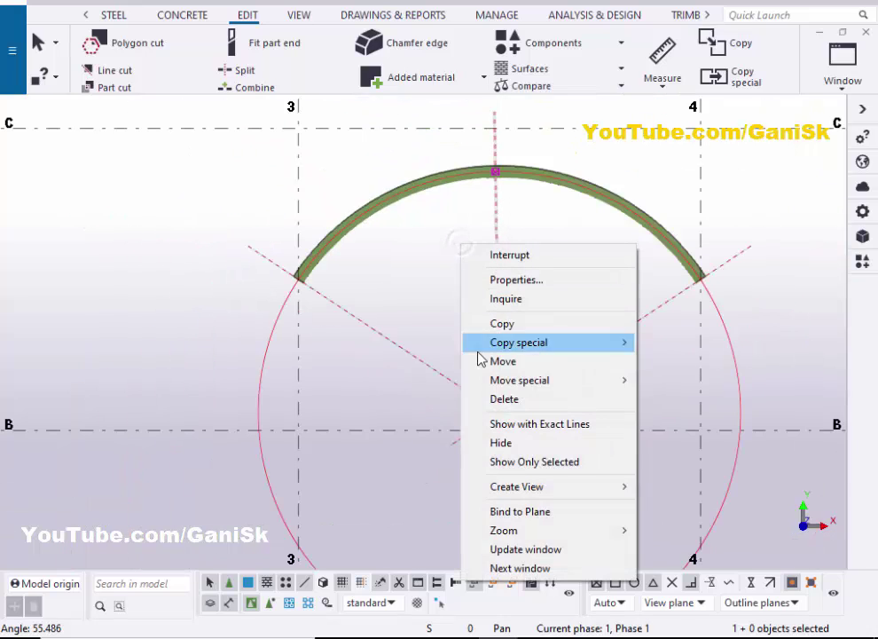
click(548, 353)
click(663, 359)
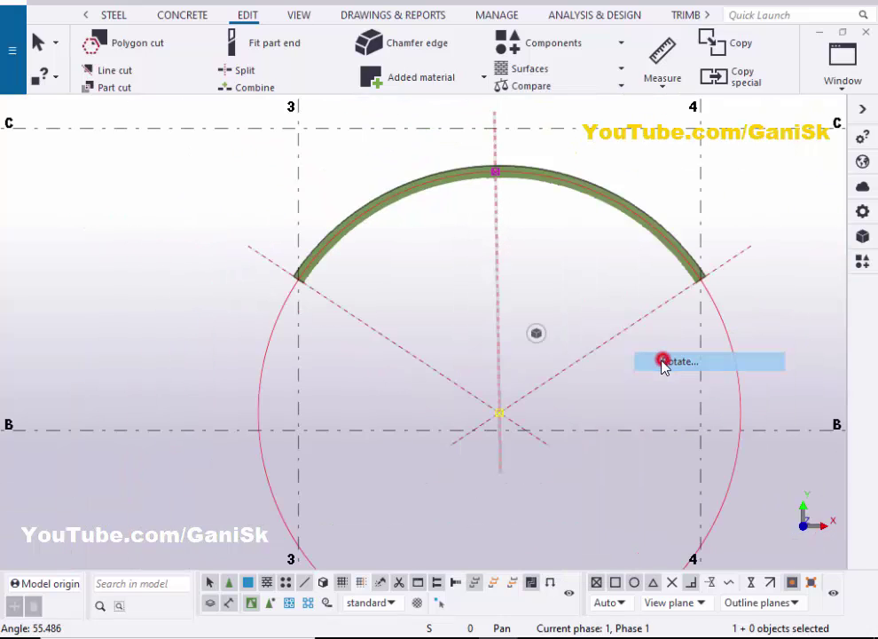
click(253, 357)
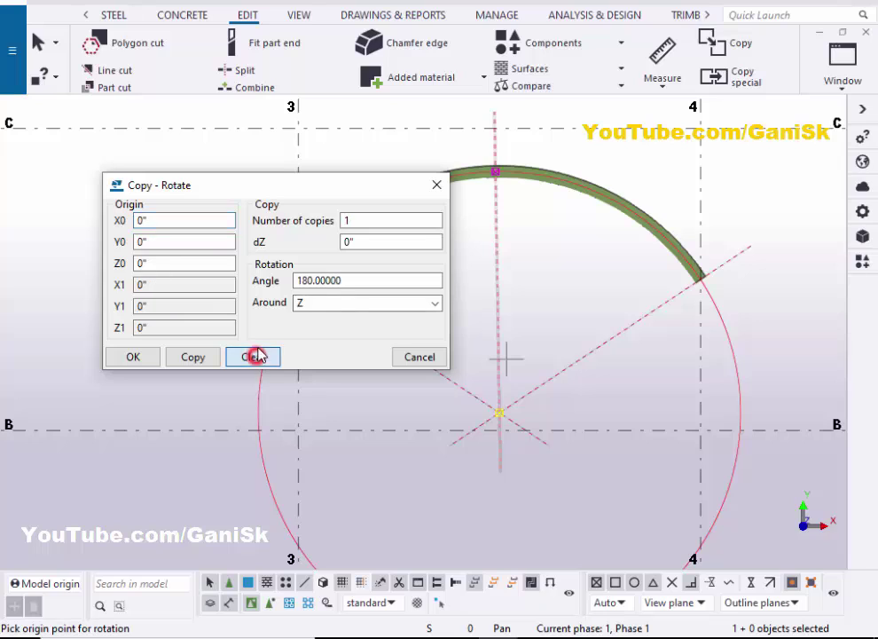
- Create two copies of the crown line rotated 25° around Z about the circle's center and end the command
double_click(359, 221)
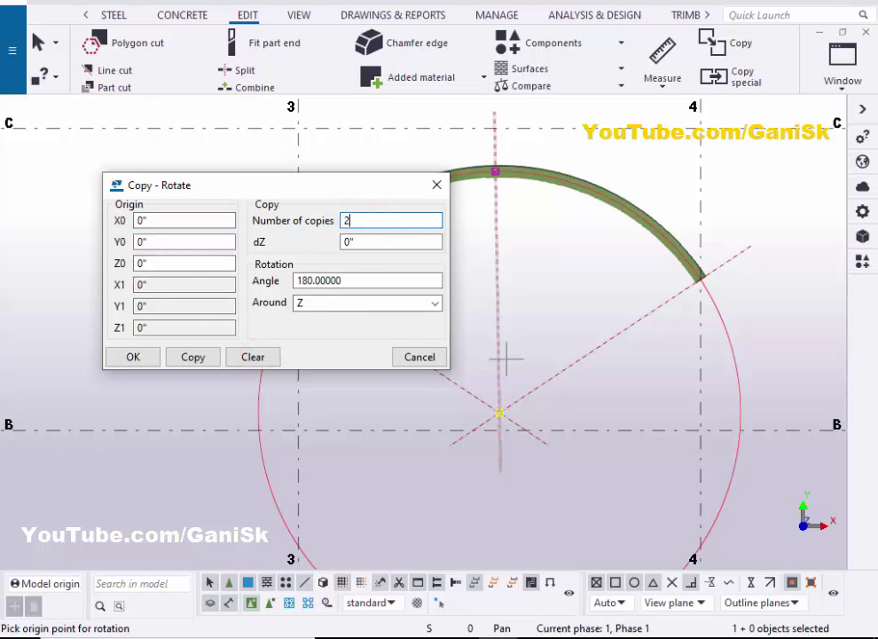
text(2)
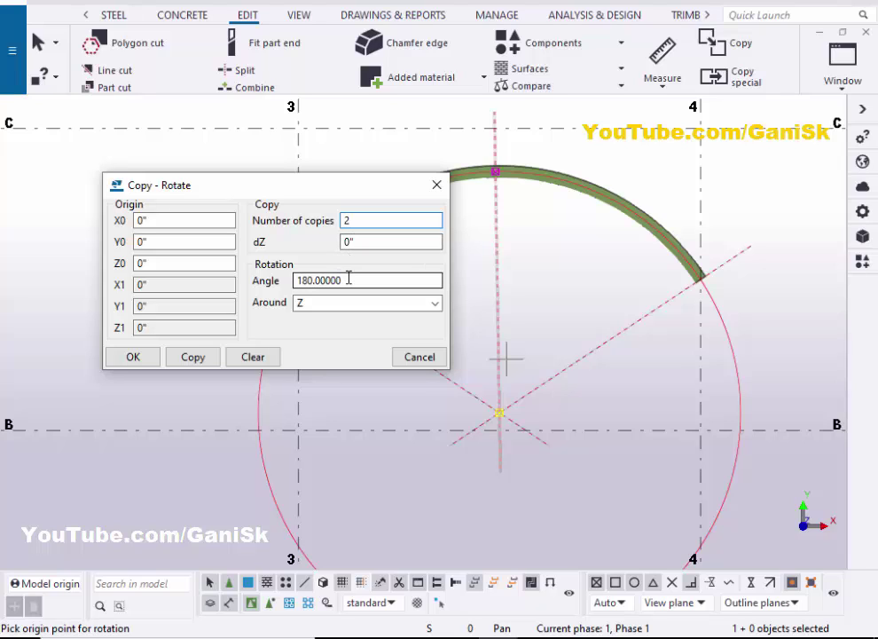
double_click(347, 279)
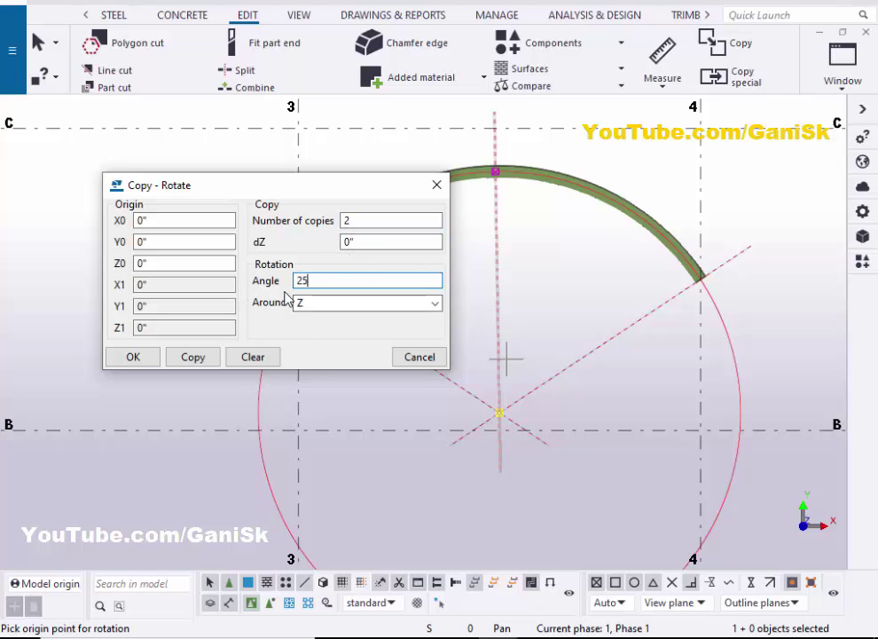
click(500, 414)
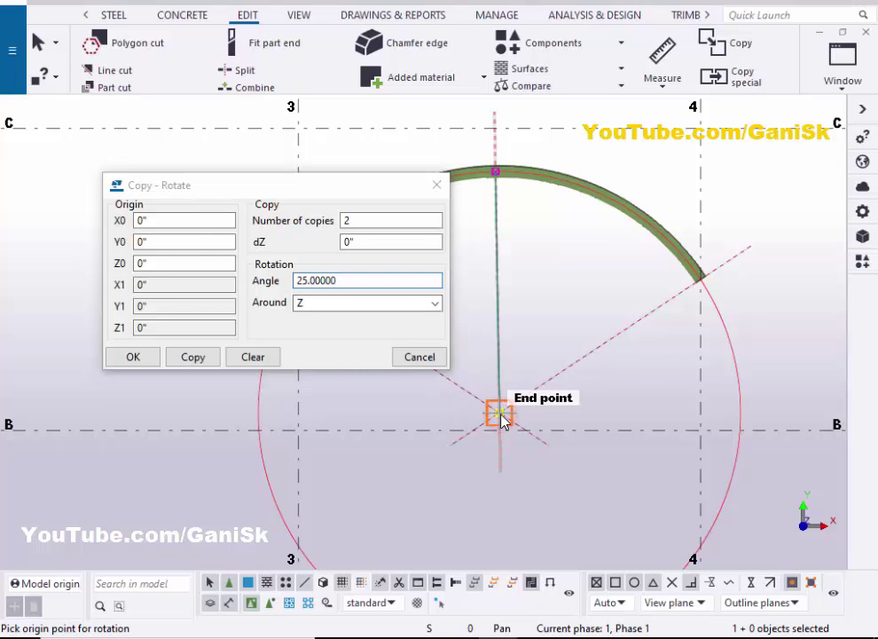
click(195, 359)
click(133, 356)
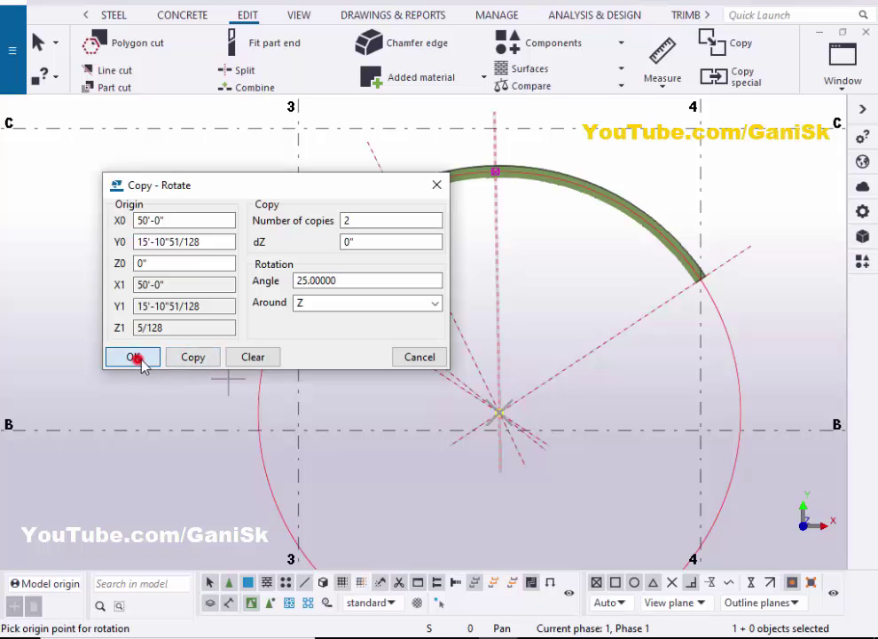
scroll(301, 277, up, 2)
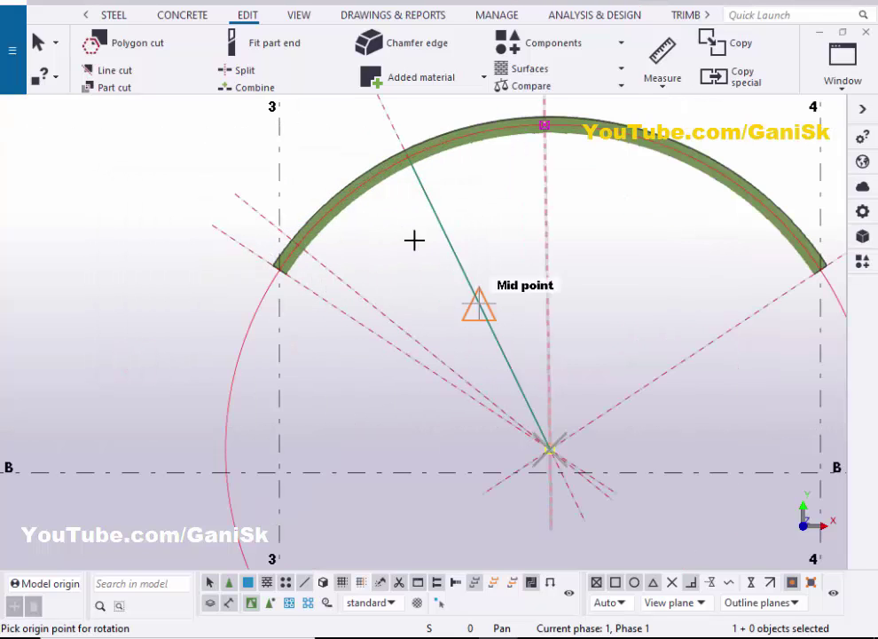
scroll(431, 278, down, 2)
scroll(420, 307, up, 1)
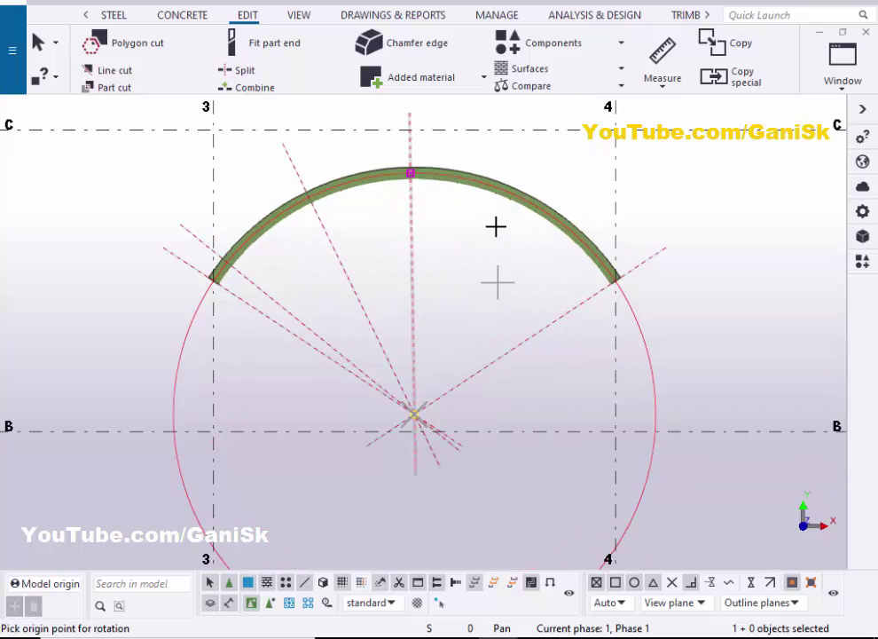
right_click(585, 155)
click(594, 166)
- Copy the crown construction line two more times at a rotation angle of -25° around Z about the same center
click(434, 277)
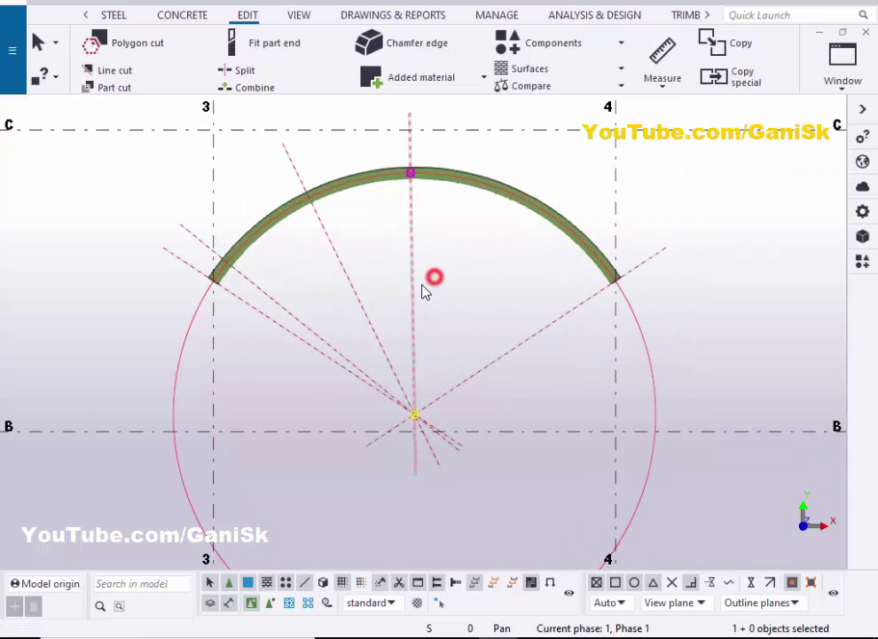
click(414, 276)
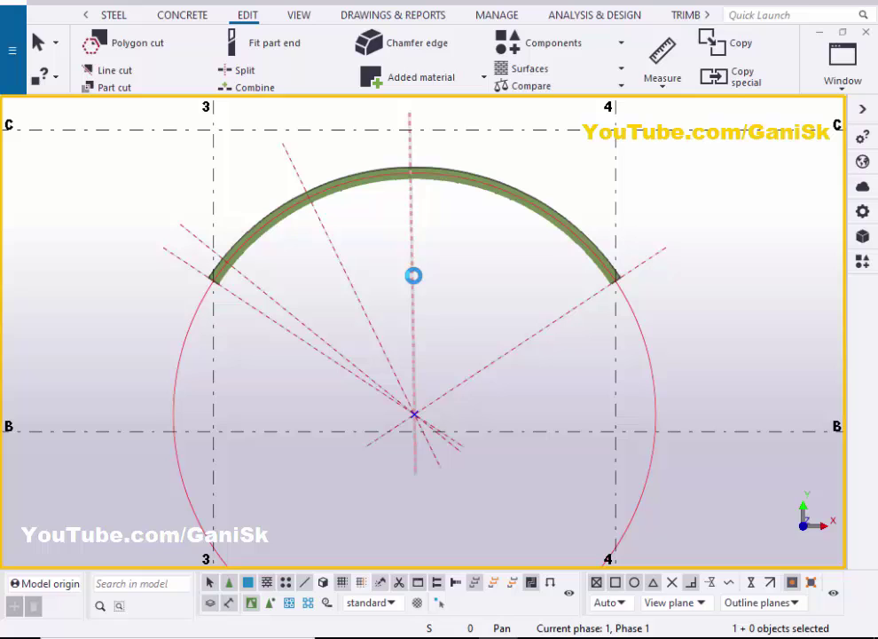
right_click(453, 218)
click(515, 314)
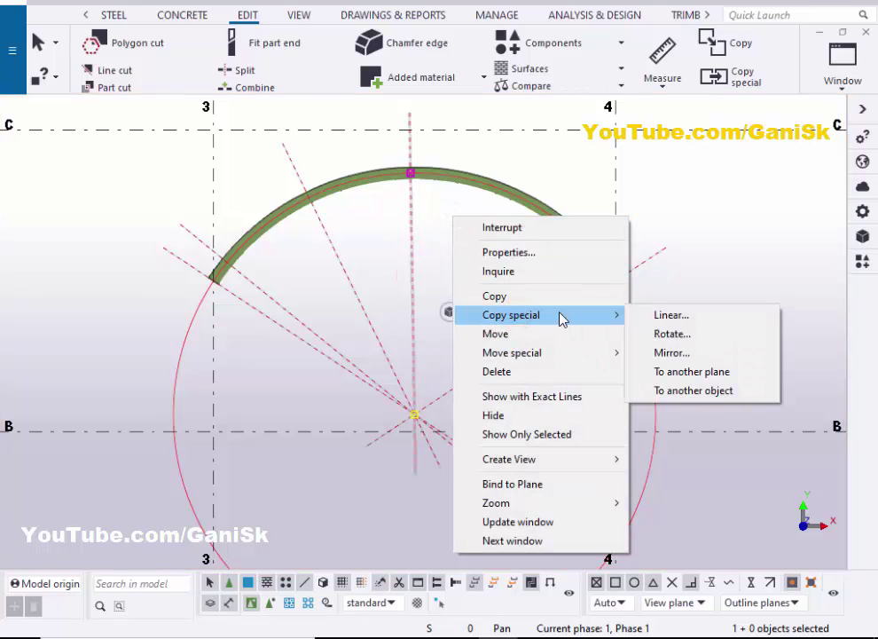
click(661, 334)
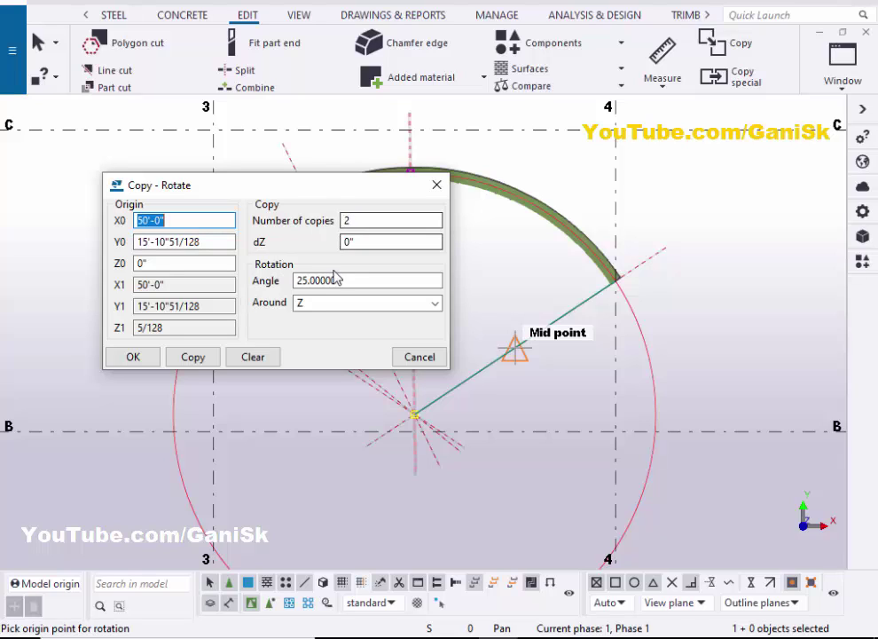
click(296, 281)
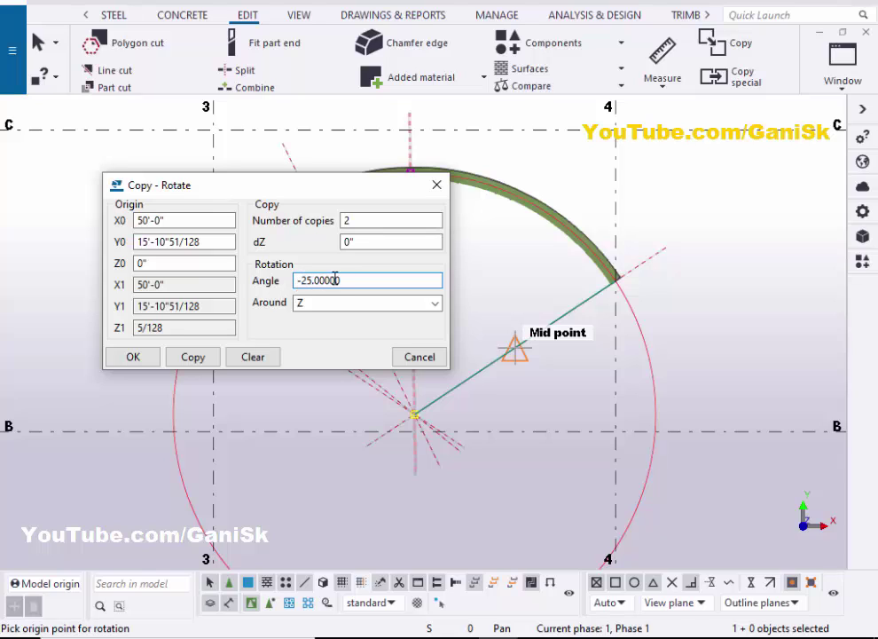
click(194, 357)
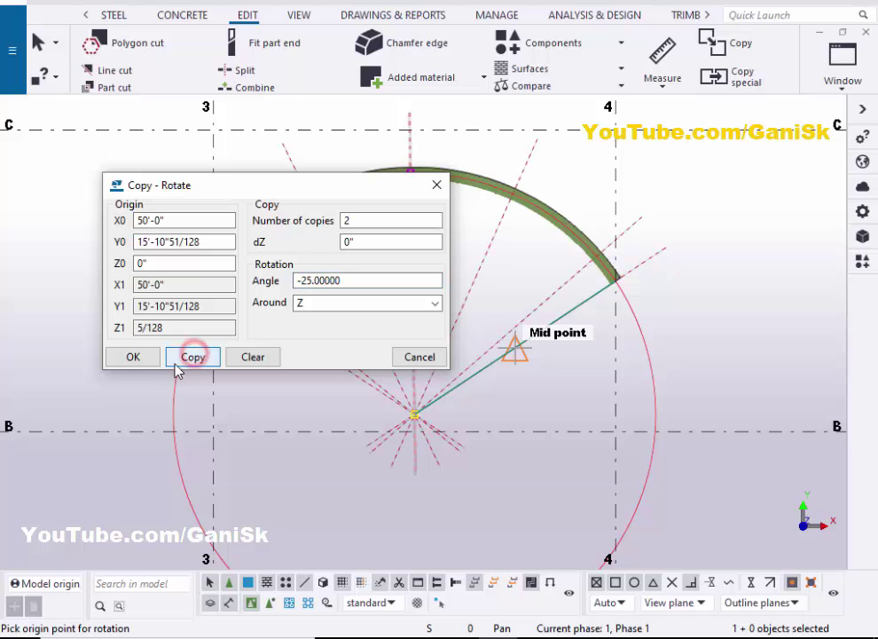
click(135, 358)
right_click(159, 171)
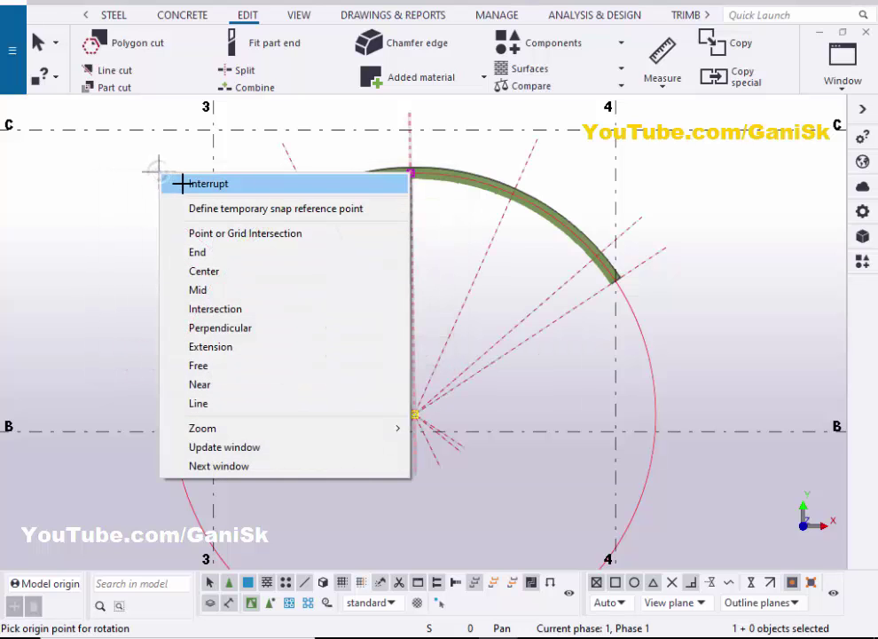
click(182, 183)
click(96, 237)
- Examine where the radial construction lines cross the curved beam between grids 3 and 4
scroll(360, 291, down, 2)
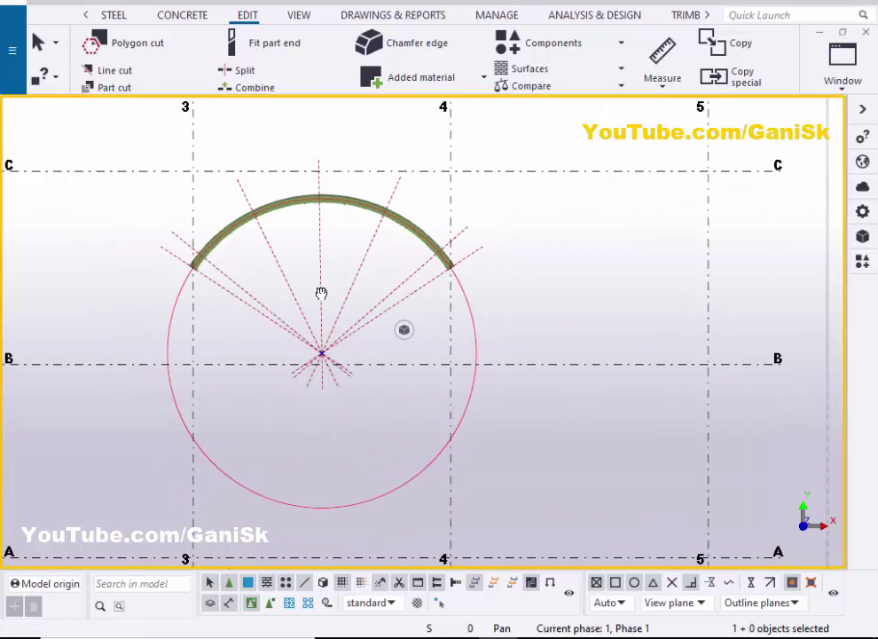
scroll(286, 348, up, 5)
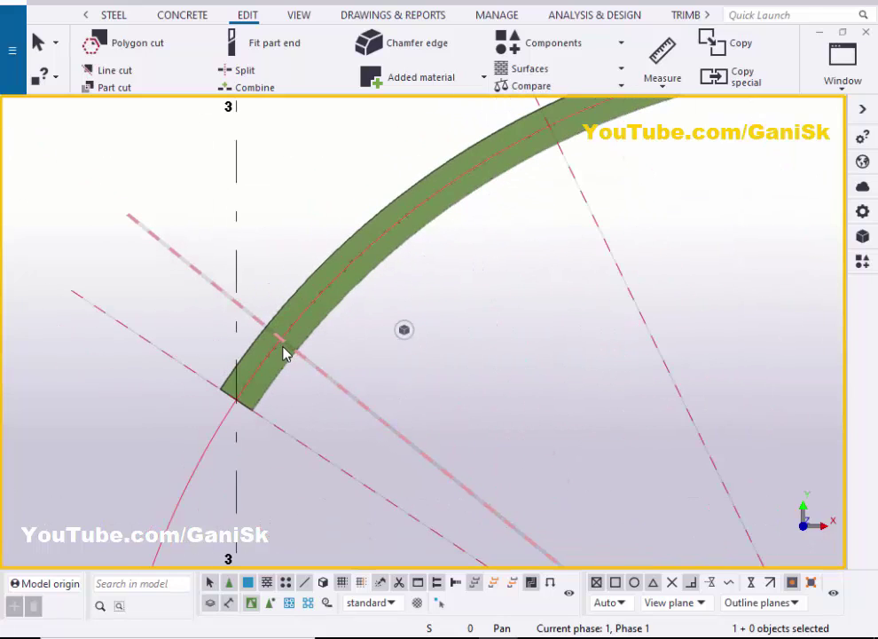
scroll(283, 351, up, 2)
scroll(262, 350, down, 3)
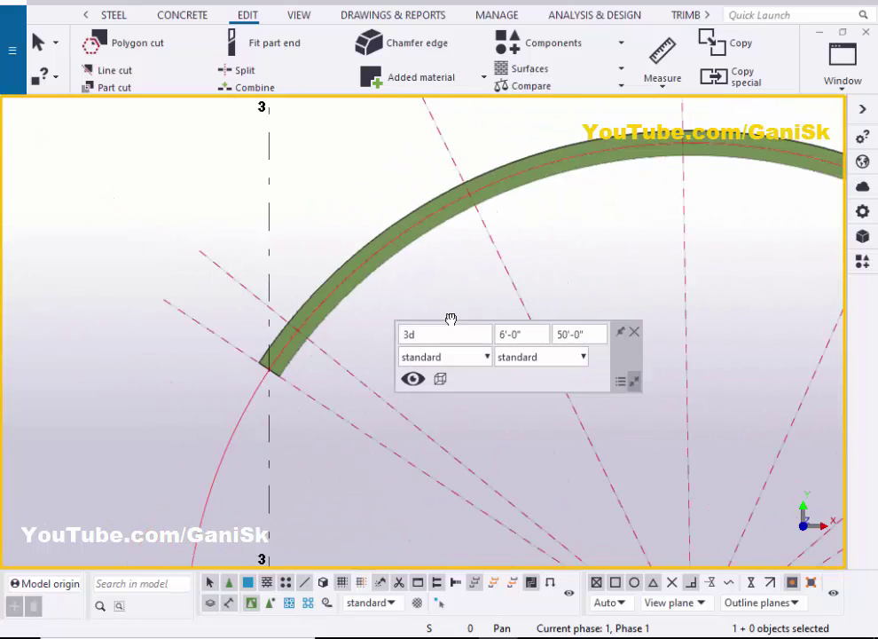
scroll(588, 218, down, 1)
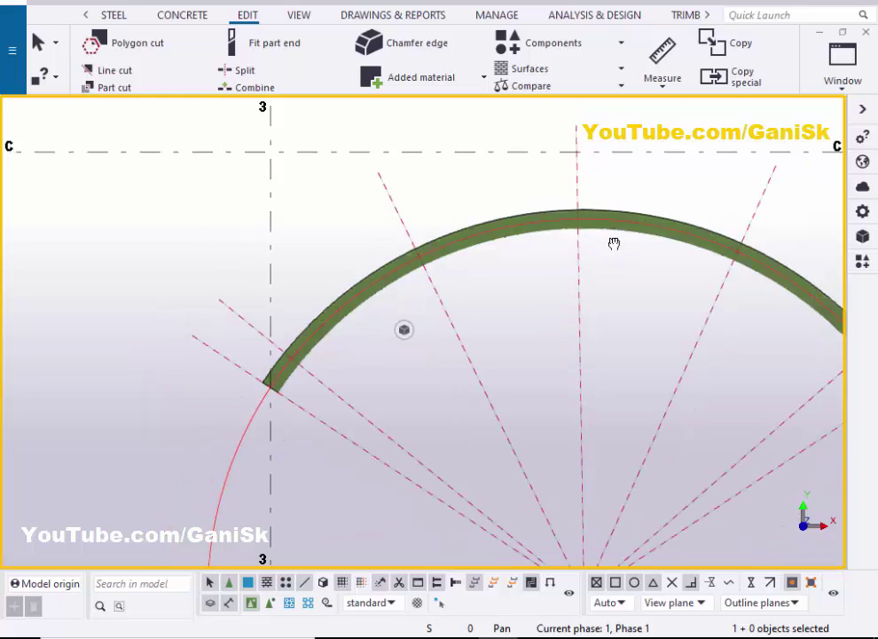
middle_drag(614, 243, 454, 216)
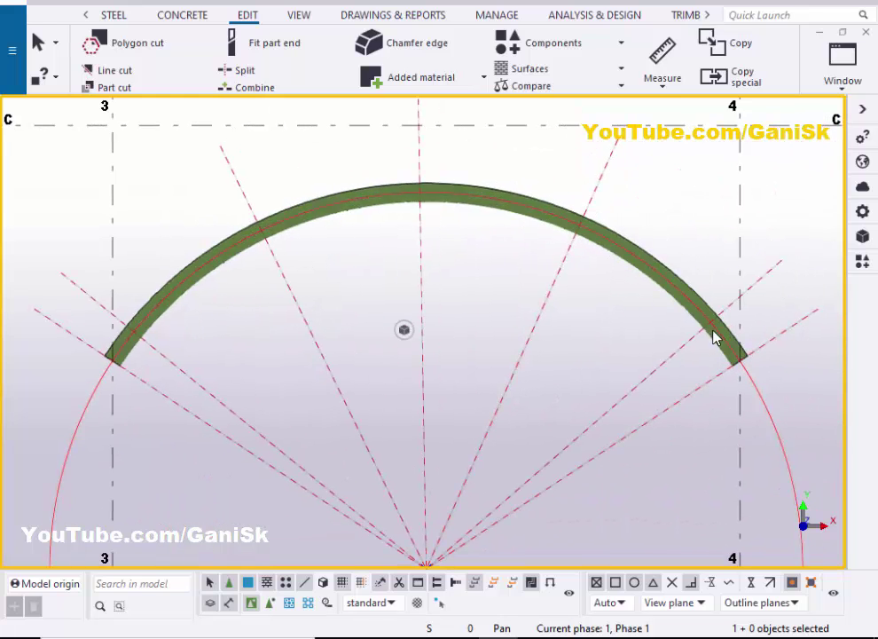
scroll(723, 334, up, 2)
scroll(697, 325, down, 5)
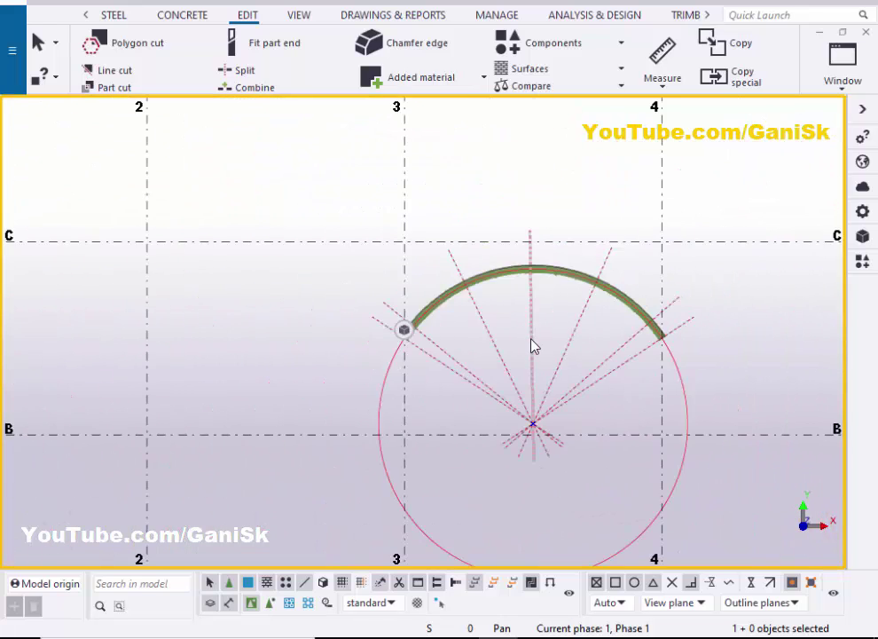
scroll(506, 325, up, 2)
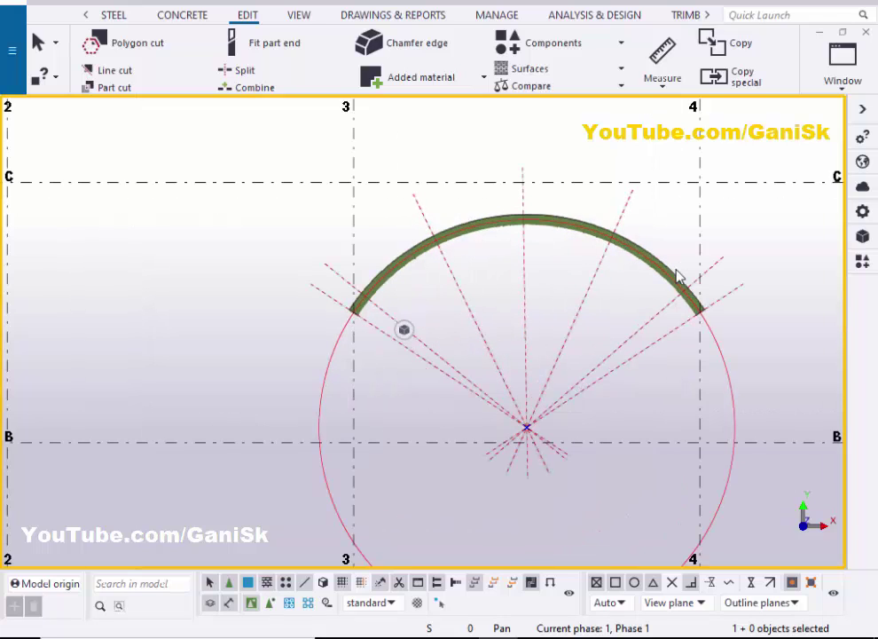
- Search the applications and components catalog for 1003 and start the Stiffeners (1003) component
click(862, 261)
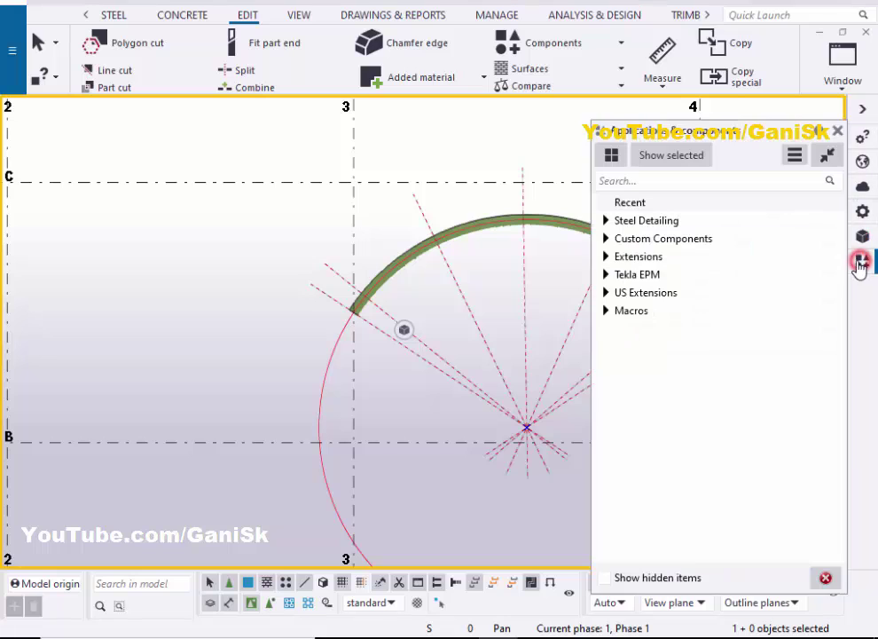
click(630, 181)
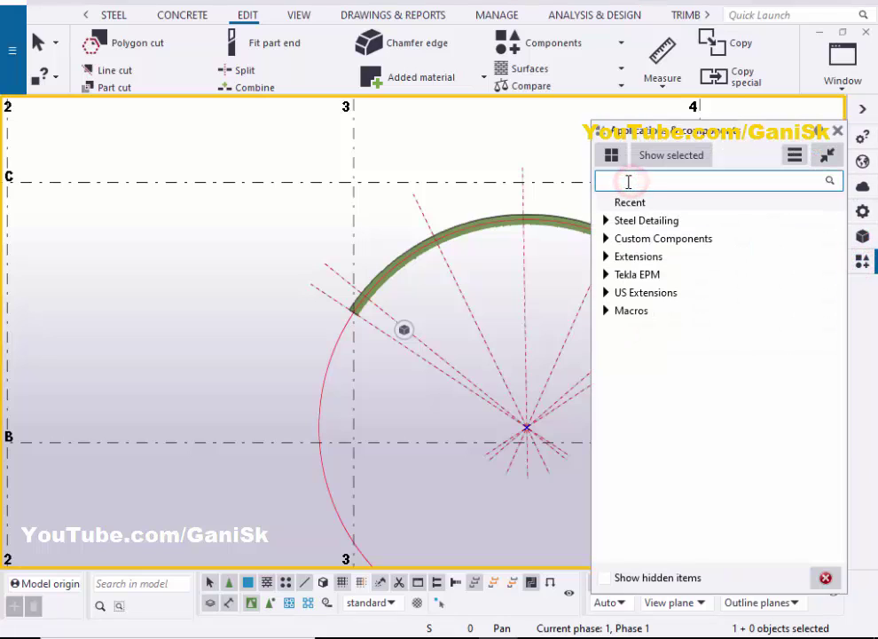
text(1003)
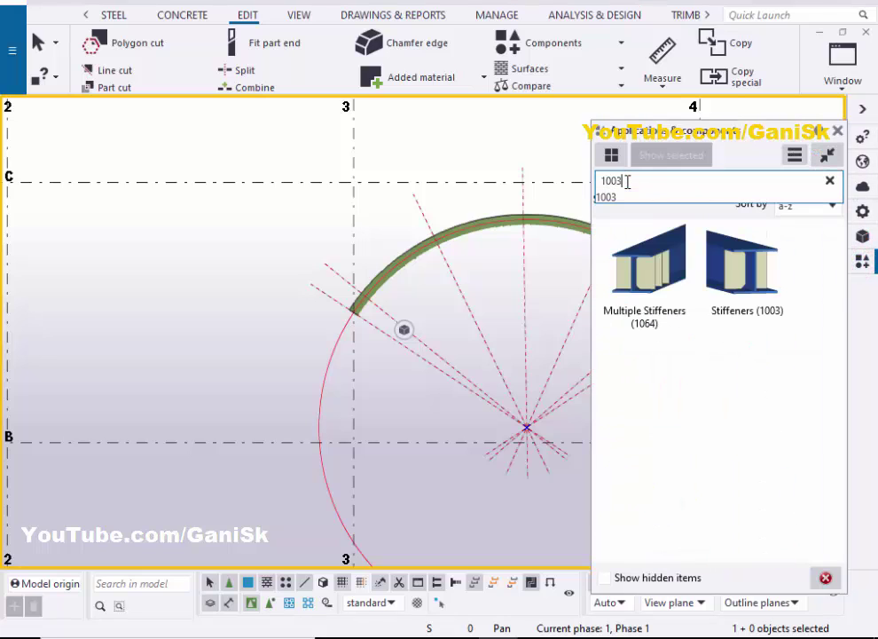
click(744, 279)
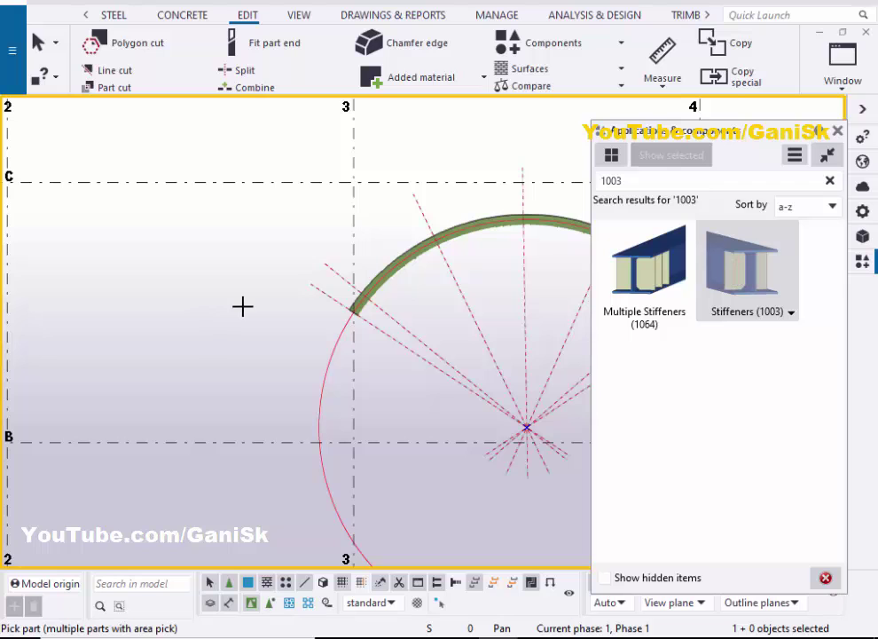
- Place the stiffeners on the curved beam where the rotated radial line nearest grid 3 crosses its centerline, and end the command
scroll(385, 304, up, 5)
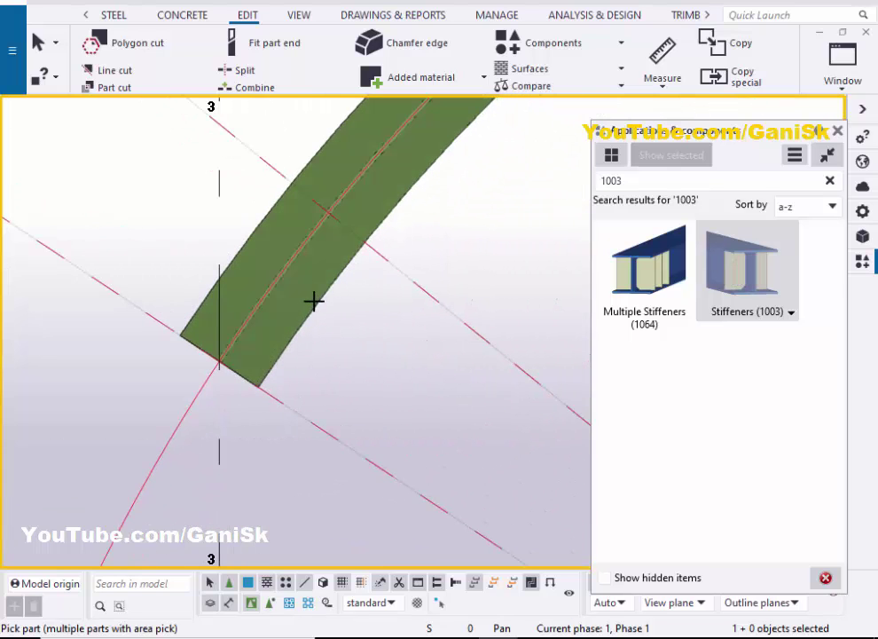
click(318, 297)
scroll(328, 212, up, 4)
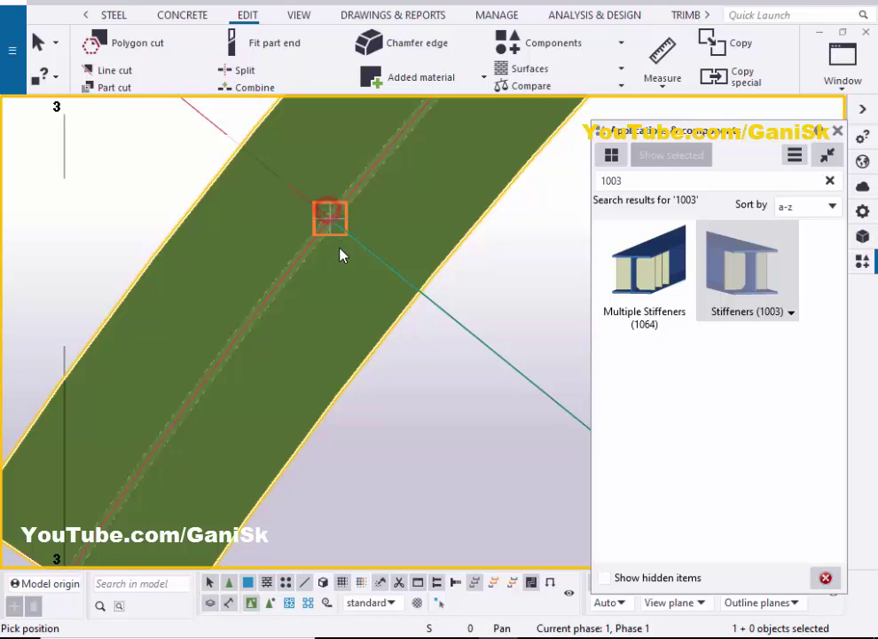
click(336, 255)
scroll(373, 276, up, 5)
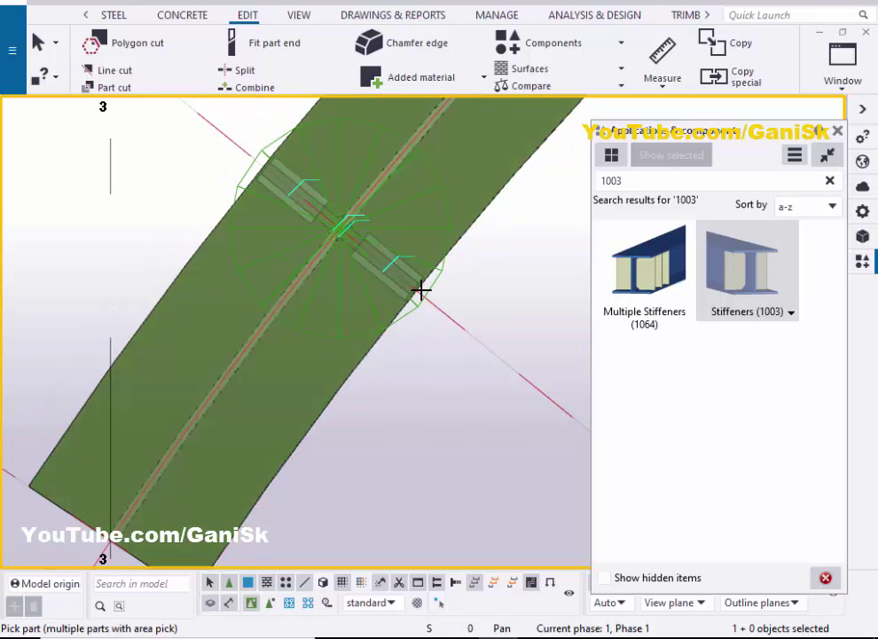
scroll(344, 258, down, 5)
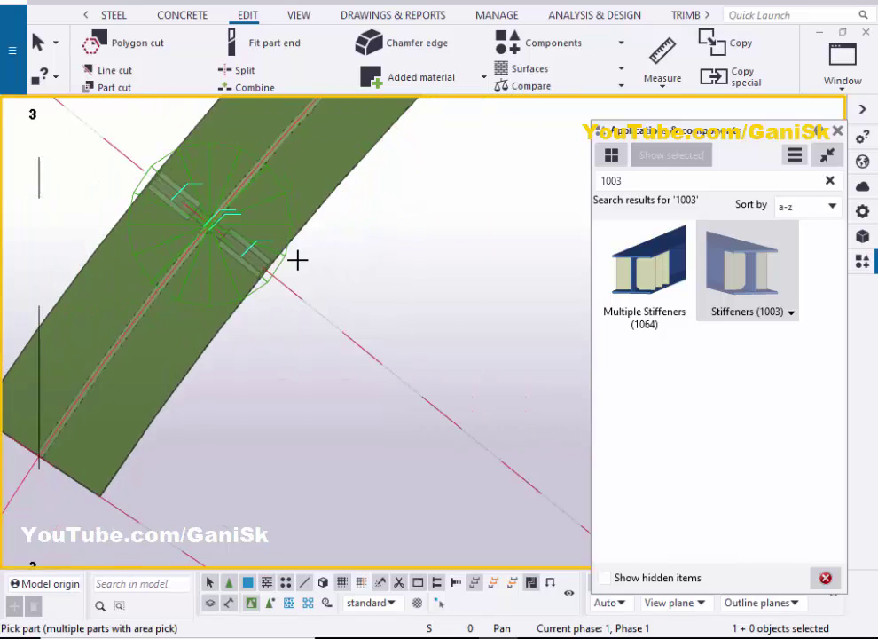
right_click(349, 231)
click(365, 238)
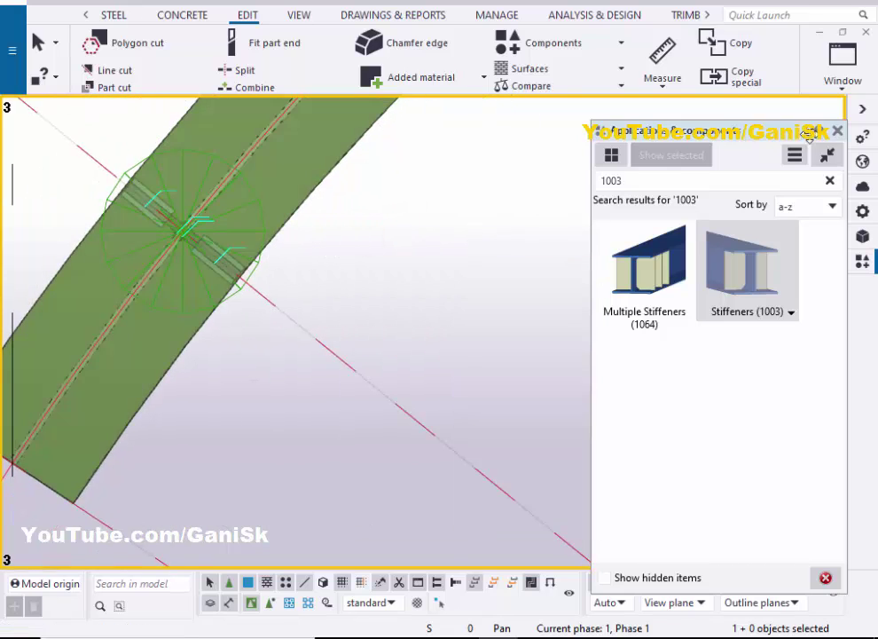
- Close the component catalog, switch the view to 3D, and redraw it with the stiffened beam end at grid 3 in sight
click(837, 132)
click(639, 216)
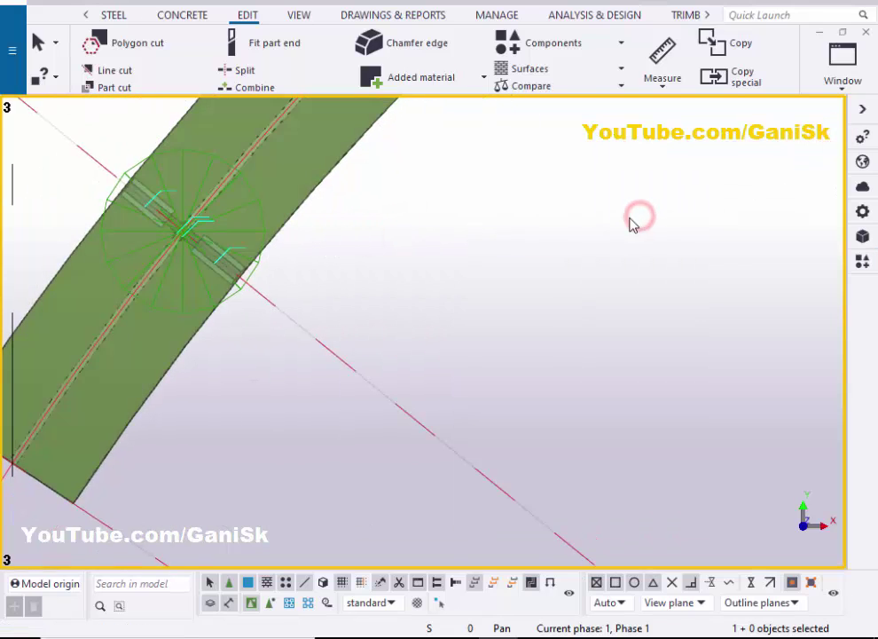
scroll(588, 214, down, 5)
middle_drag(566, 244, 429, 247)
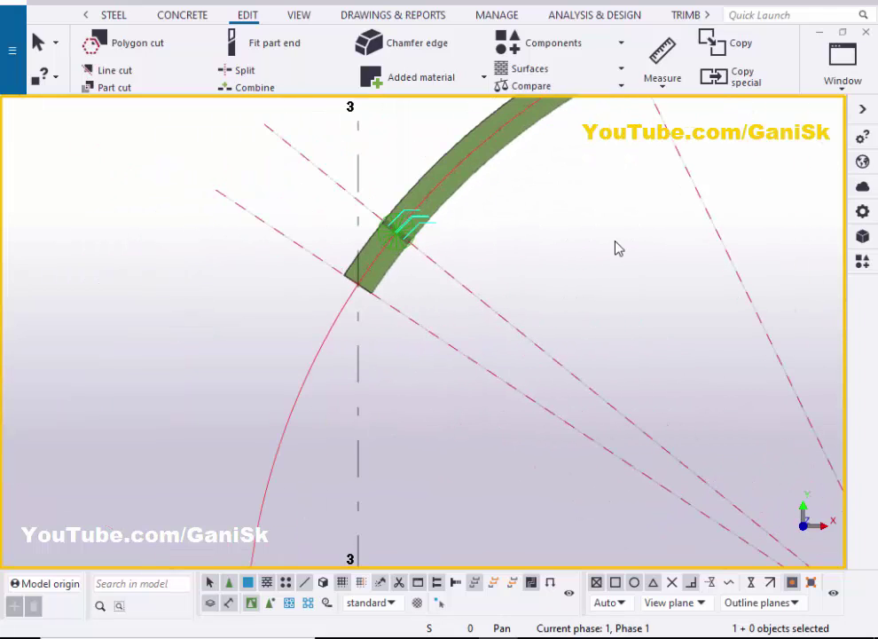
key(ctrl+p)
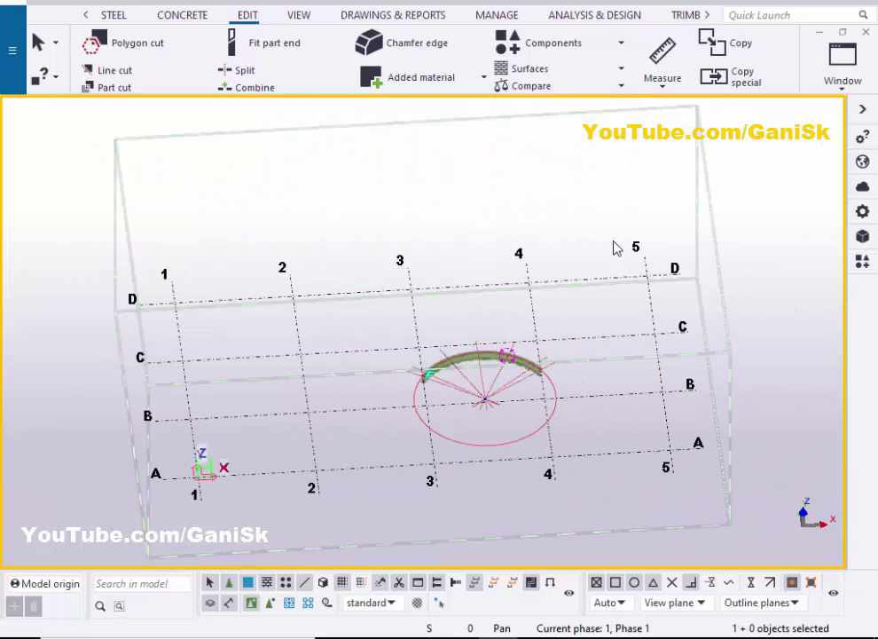
scroll(444, 398, up, 8)
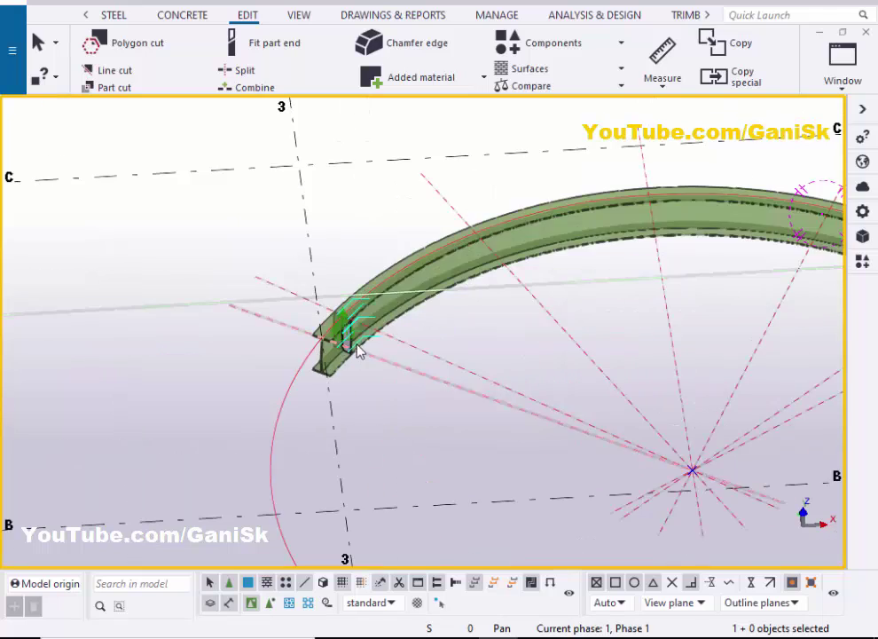
right_click(486, 259)
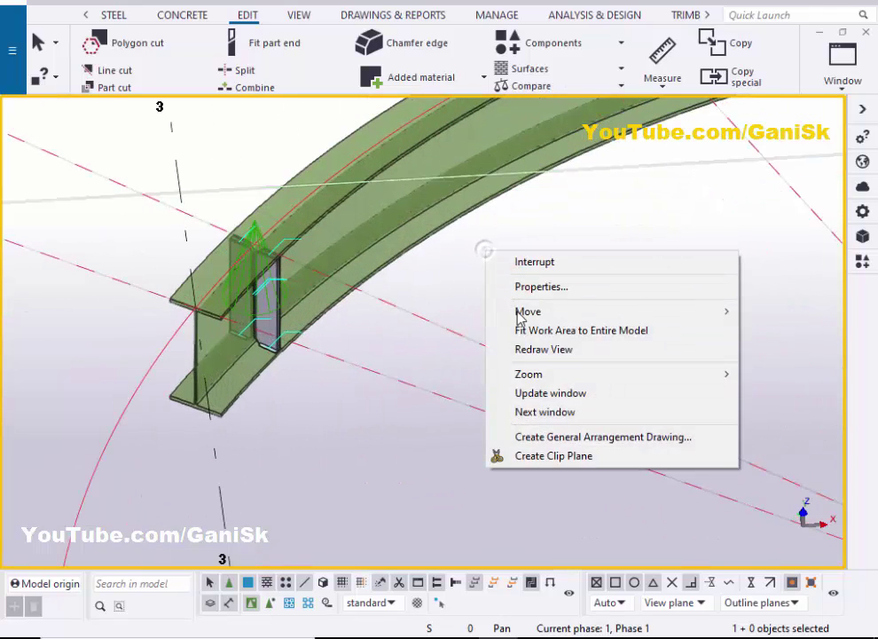
click(535, 348)
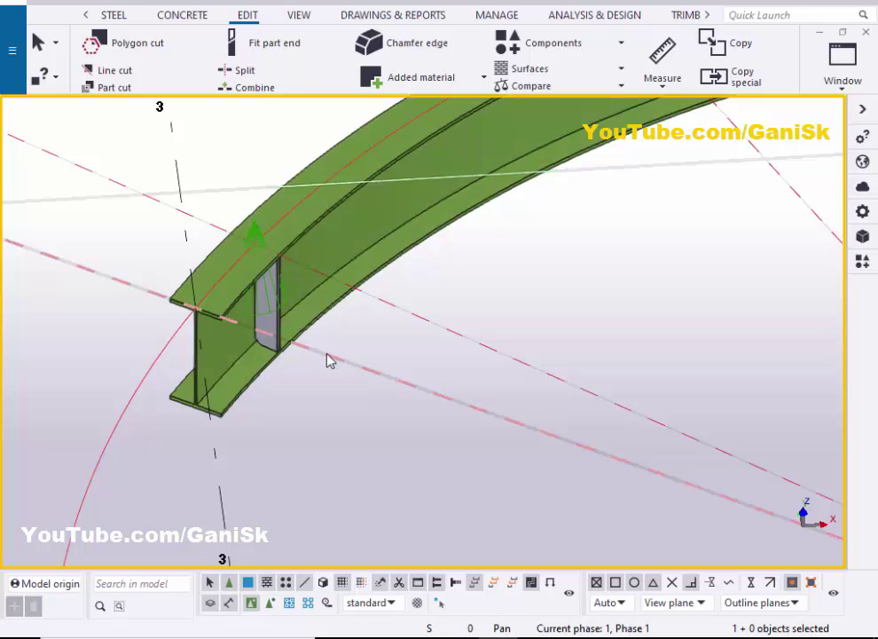
- Interrupt the running command and open the properties of the Stiffeners (1003) component near grid 3
scroll(276, 277, up, 5)
scroll(266, 319, up, 3)
scroll(275, 328, down, 1)
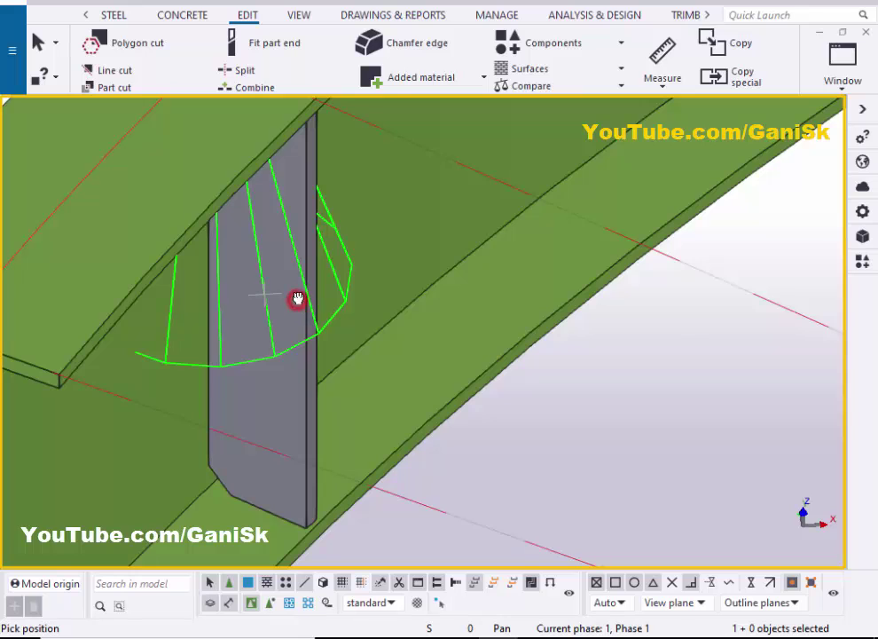
mouse_move(298, 299)
ctrl+middle_down()
mouse_move(254, 207)
mouse_move(255, 176)
mouse_move(260, 265)
mouse_move(337, 246)
mouse_move(312, 273)
mouse_move(302, 320)
mouse_move(408, 308)
ctrl+middle_up()
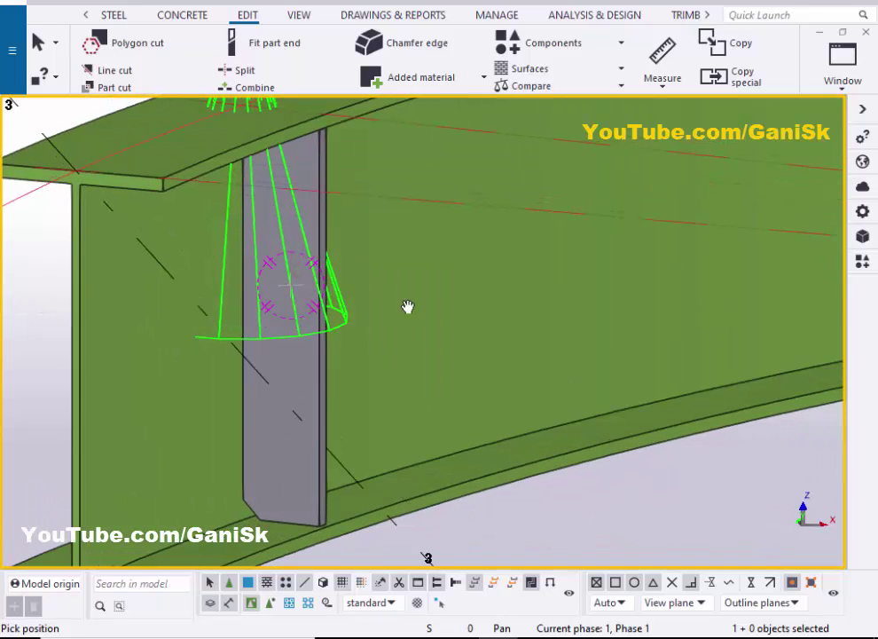
right_click(396, 247)
click(402, 254)
click(310, 357)
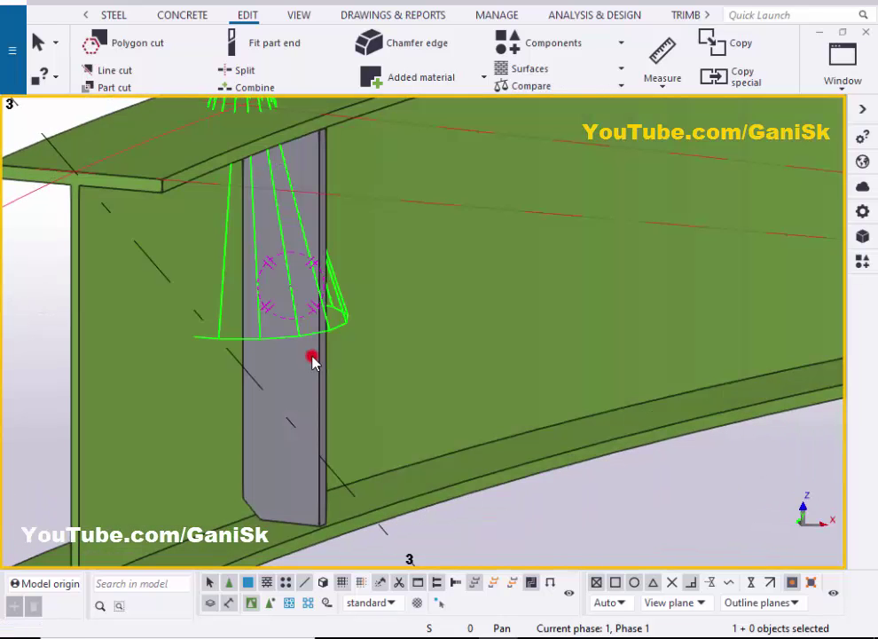
double_click(311, 358)
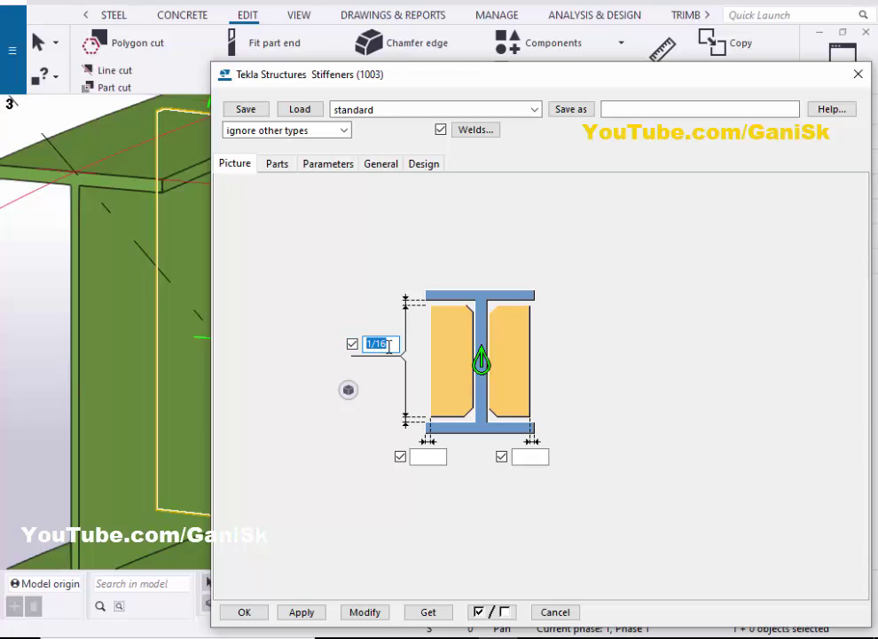
- Set the thickness of the left and right stiffeners to 1/4 and modify the placed component
click(278, 165)
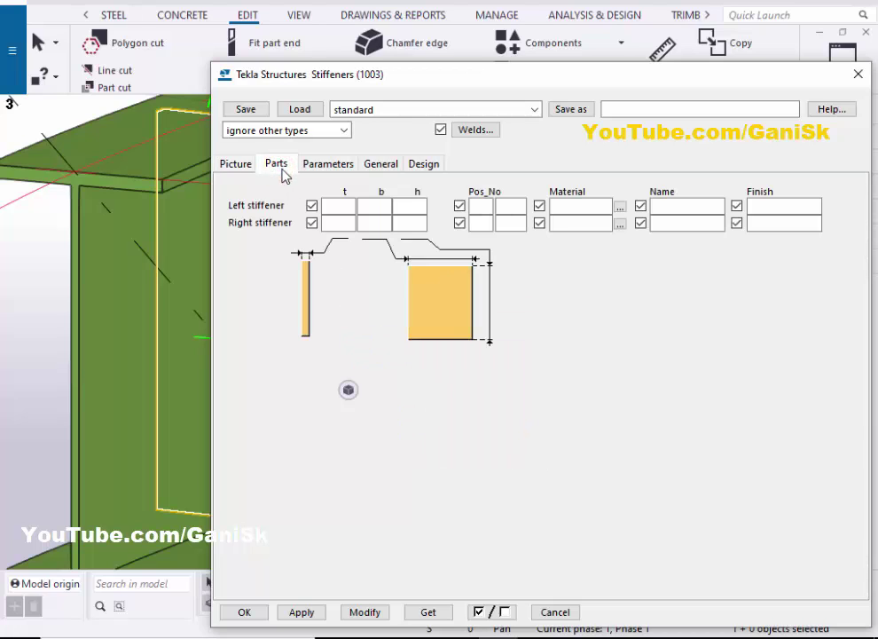
drag(381, 74, 535, 77)
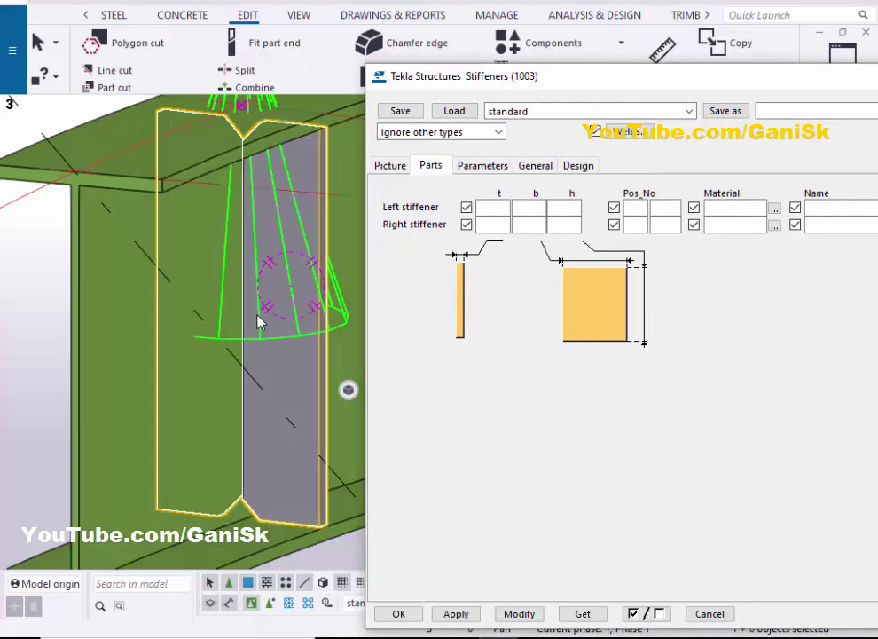
scroll(239, 279, down, 3)
scroll(243, 294, up, 5)
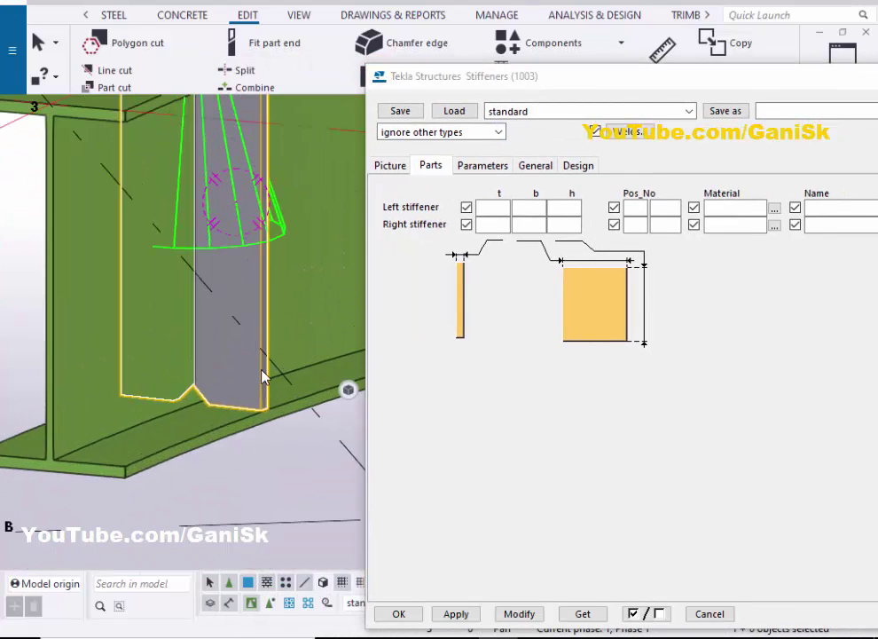
scroll(263, 377, up, 2)
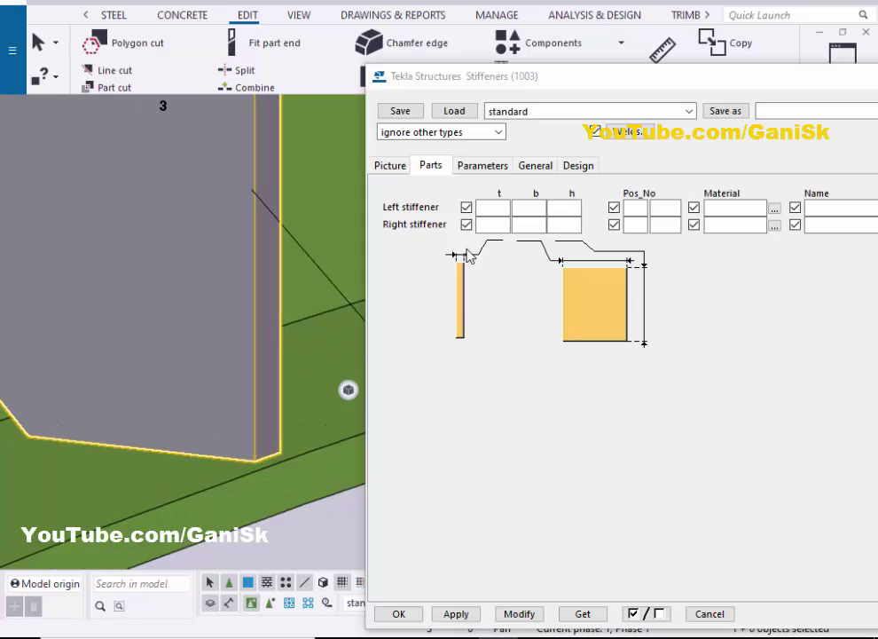
click(488, 209)
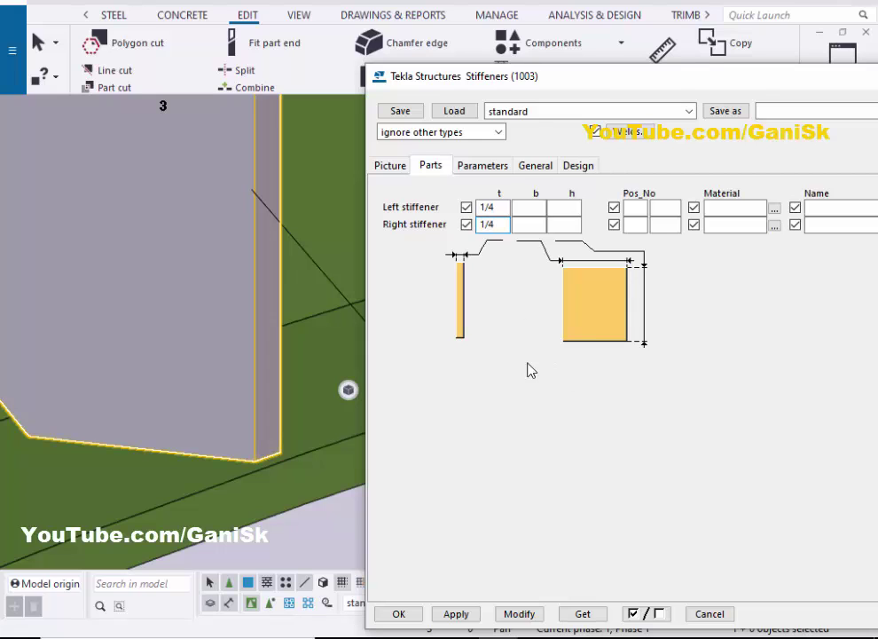
click(519, 614)
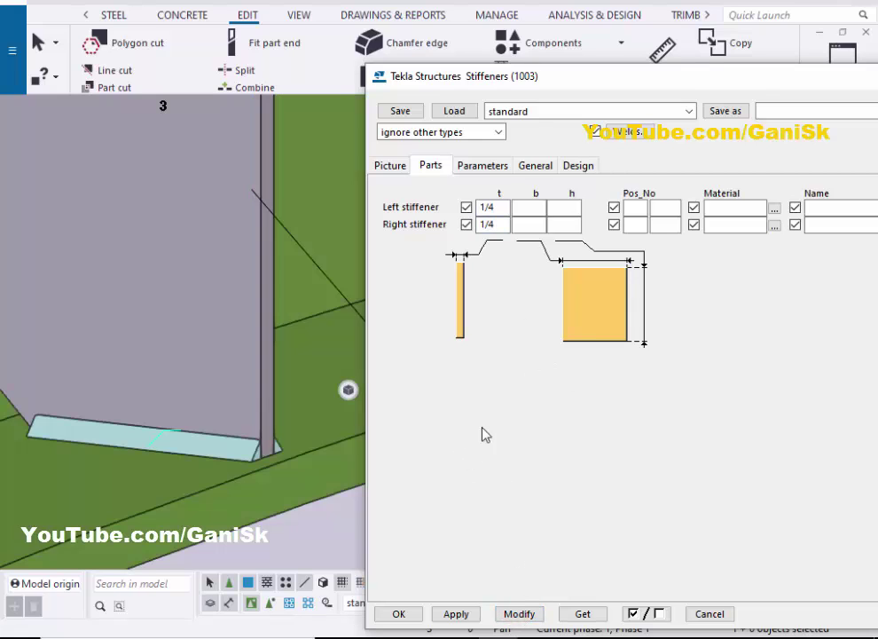
- Set the width of the left and right stiffeners to 3"1/2 and modify the component
scroll(278, 395, up, 2)
scroll(275, 392, up, 1)
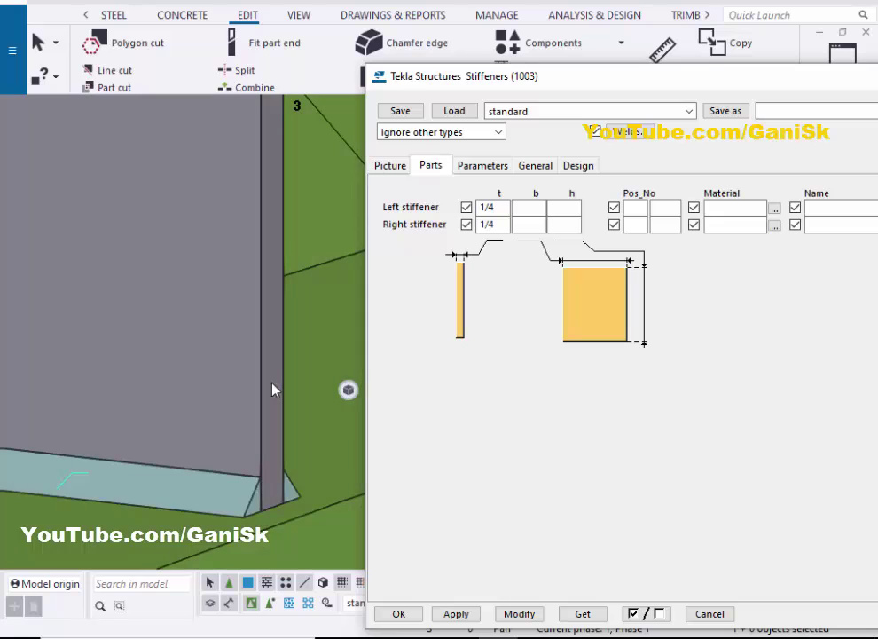
ctrl+middle_drag(273, 391, 182, 404)
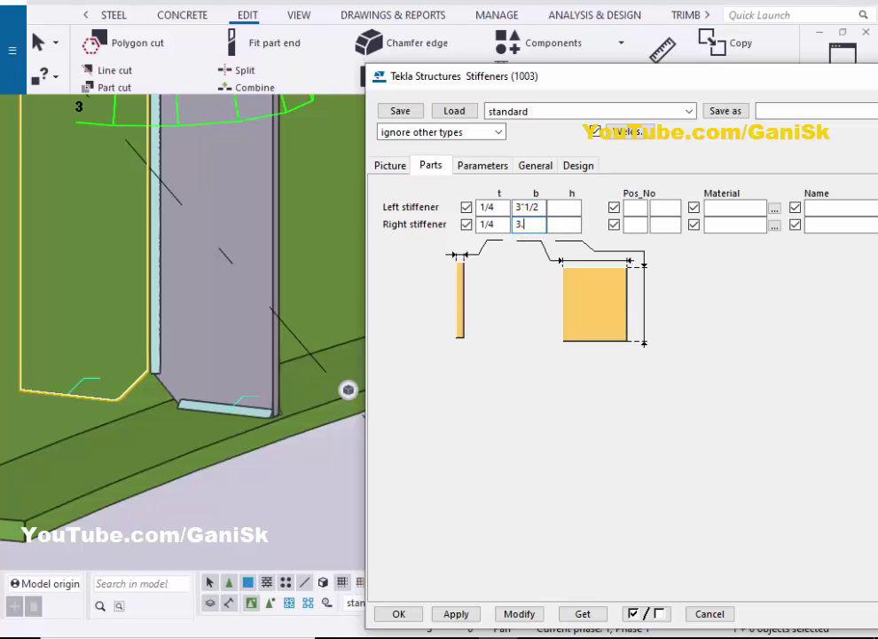
click(519, 614)
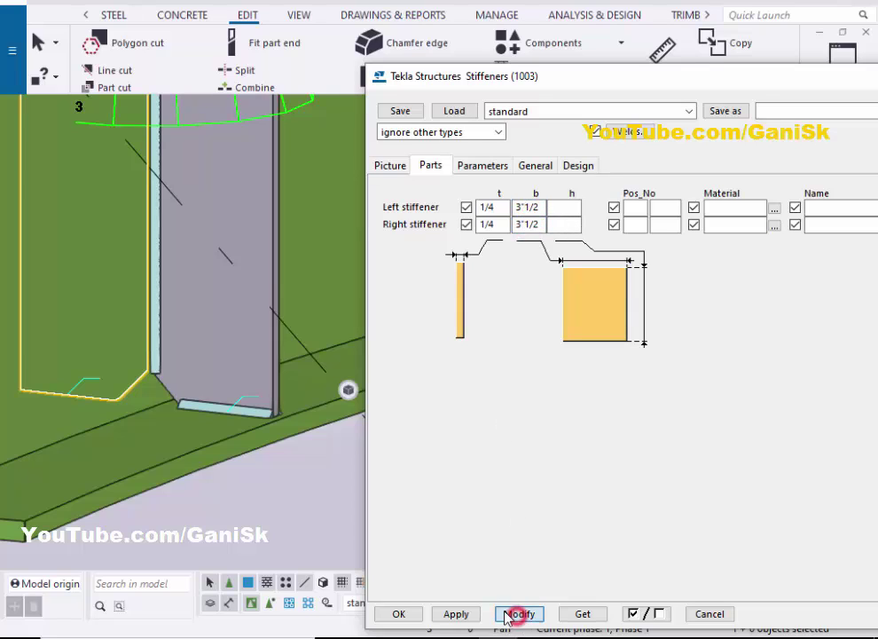
- Set the width of the left and right stiffeners to 3"3/8 and modify the component
scroll(284, 429, up, 3)
scroll(284, 432, up, 2)
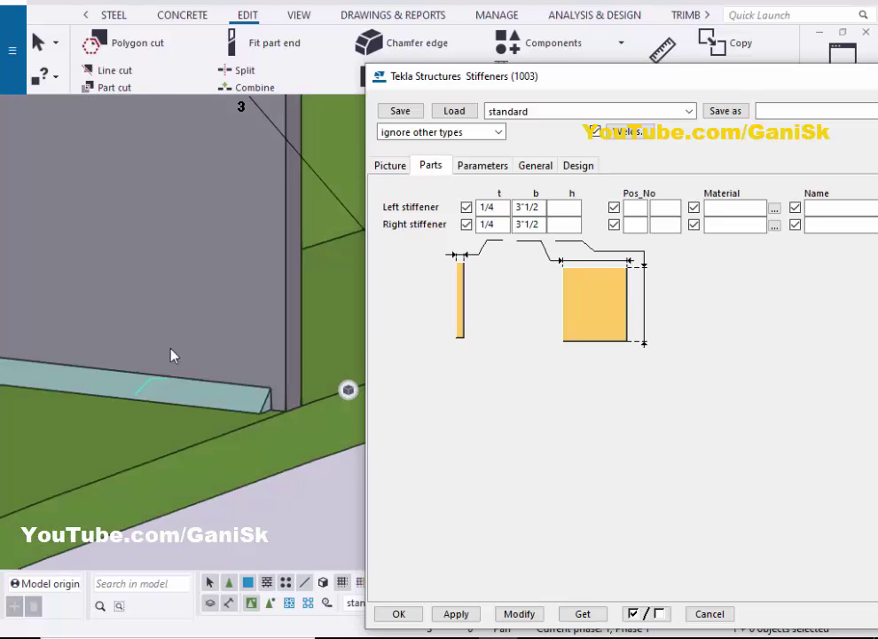
scroll(217, 381, down, 3)
ctrl+middle_drag(222, 391, 395, 349)
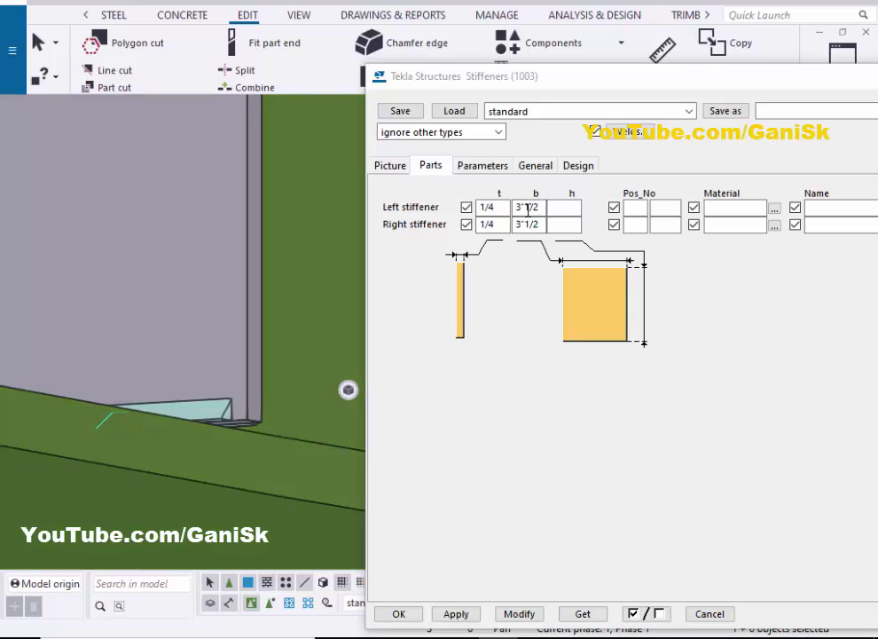
drag(525, 209, 554, 207)
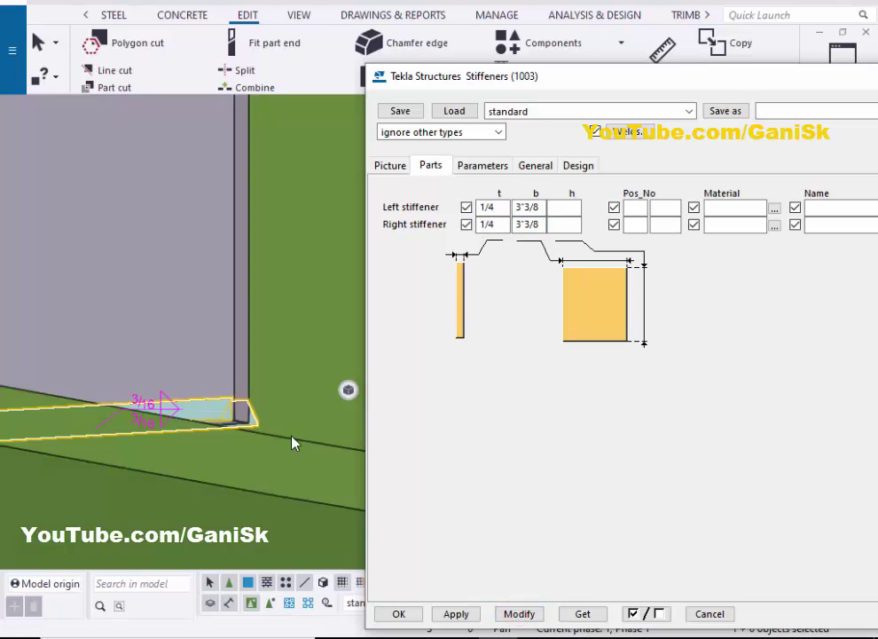
- Examine from several angles how the stiffener's lower outer corner and its welds sit relative to the flange edge
ctrl+middle_drag(257, 366, 255, 324)
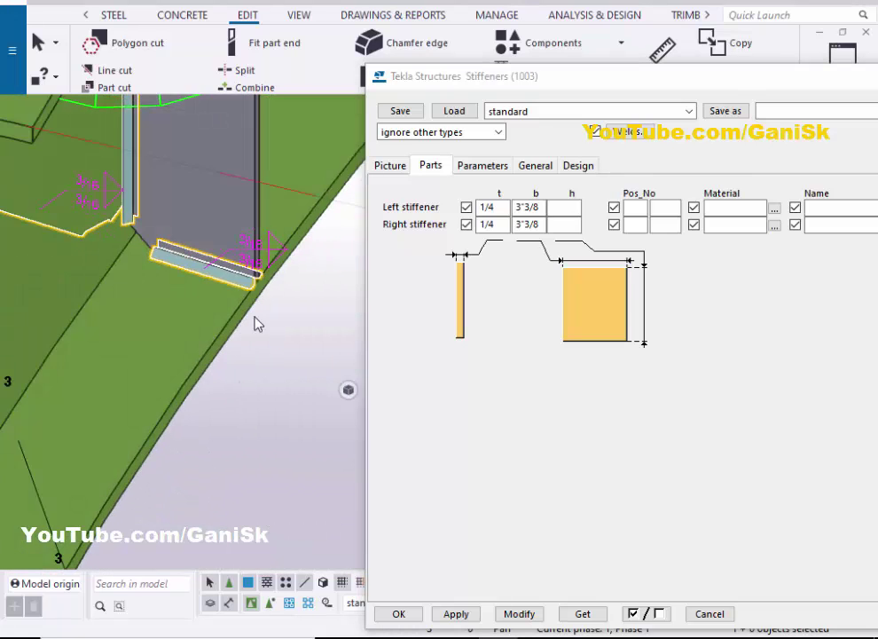
scroll(262, 287, up, 6)
scroll(265, 286, up, 3)
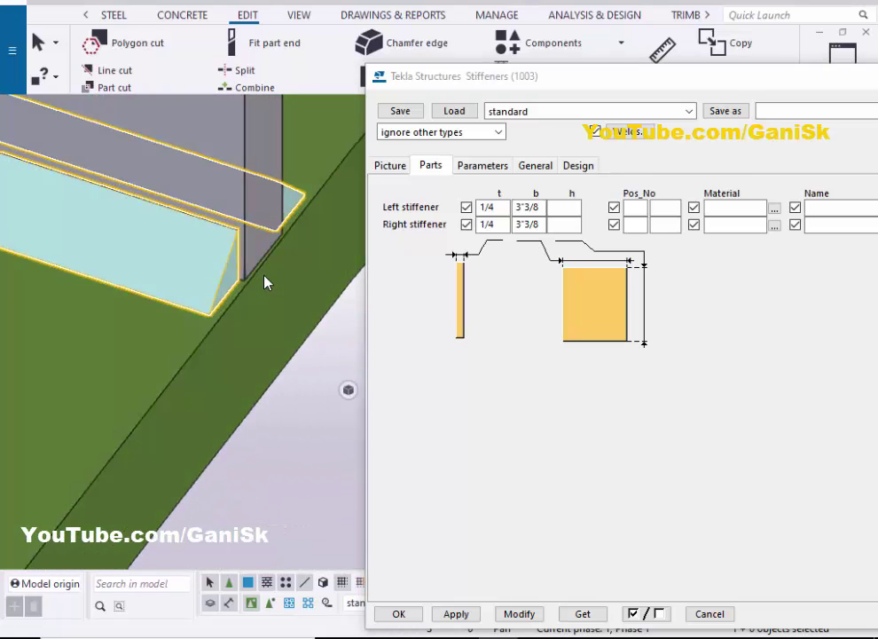
scroll(263, 290, down, 3)
ctrl+middle_drag(255, 269, 235, 139)
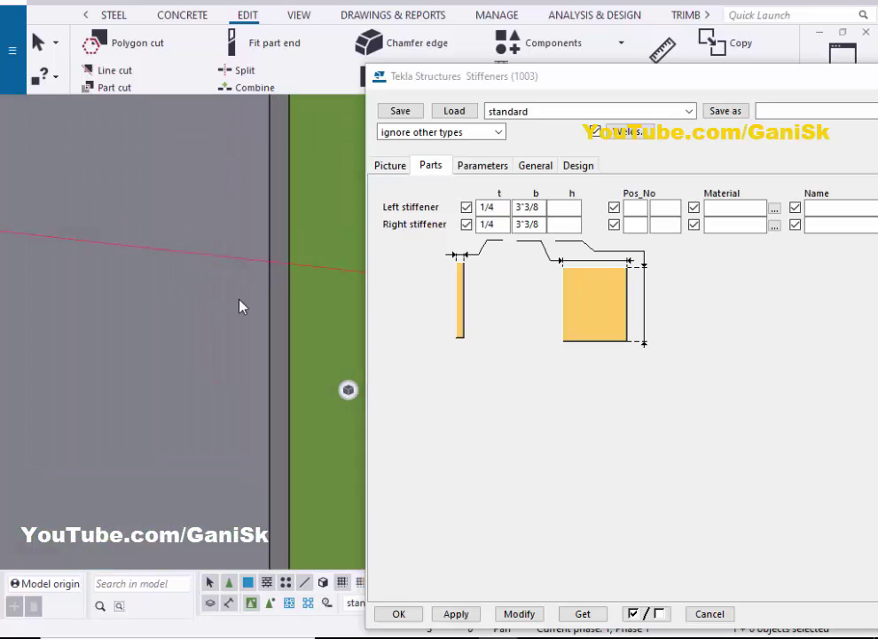
middle_drag(239, 300, 240, 108)
middle_drag(240, 343, 233, 174)
scroll(265, 396, up, 3)
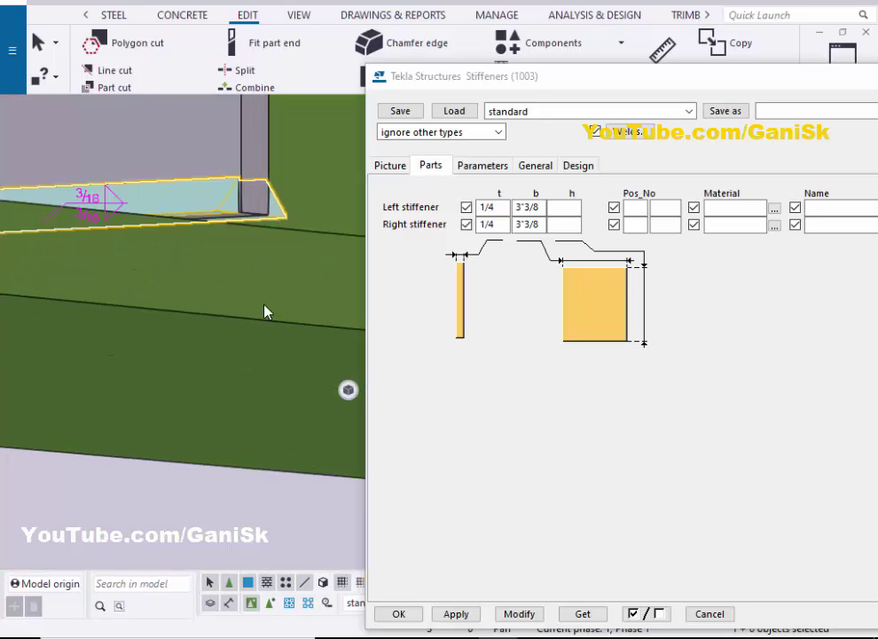
scroll(265, 309, up, 2)
scroll(251, 174, up, 2)
scroll(237, 249, down, 4)
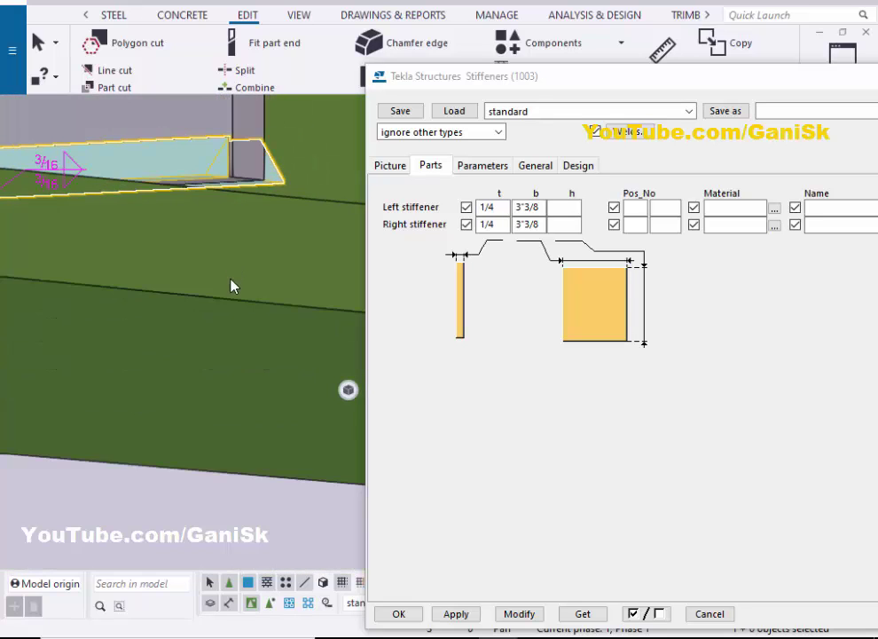
ctrl+middle_drag(228, 318, 235, 165)
scroll(241, 148, up, 3)
scroll(225, 283, down, 1)
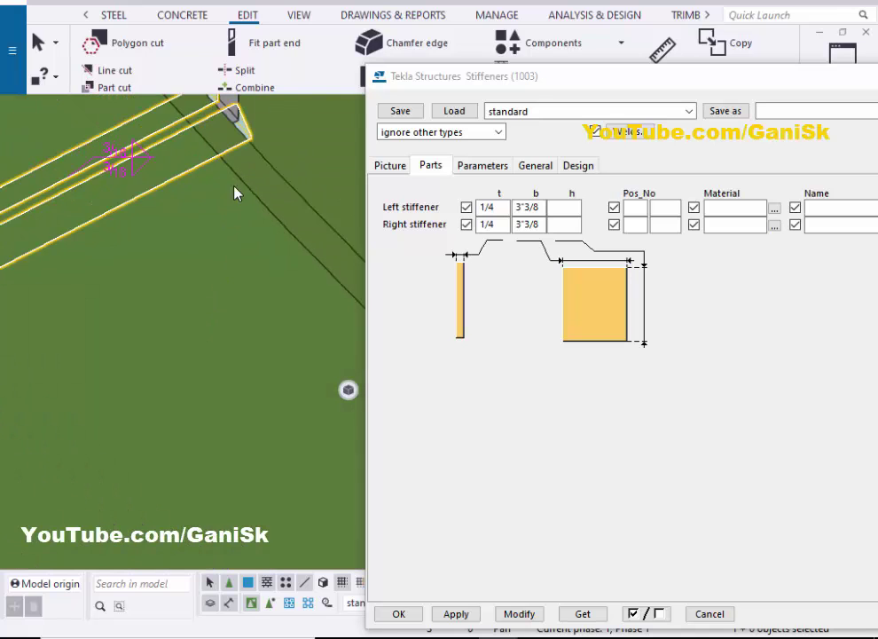
middle_drag(249, 115, 219, 254)
scroll(189, 261, up, 2)
scroll(191, 263, up, 1)
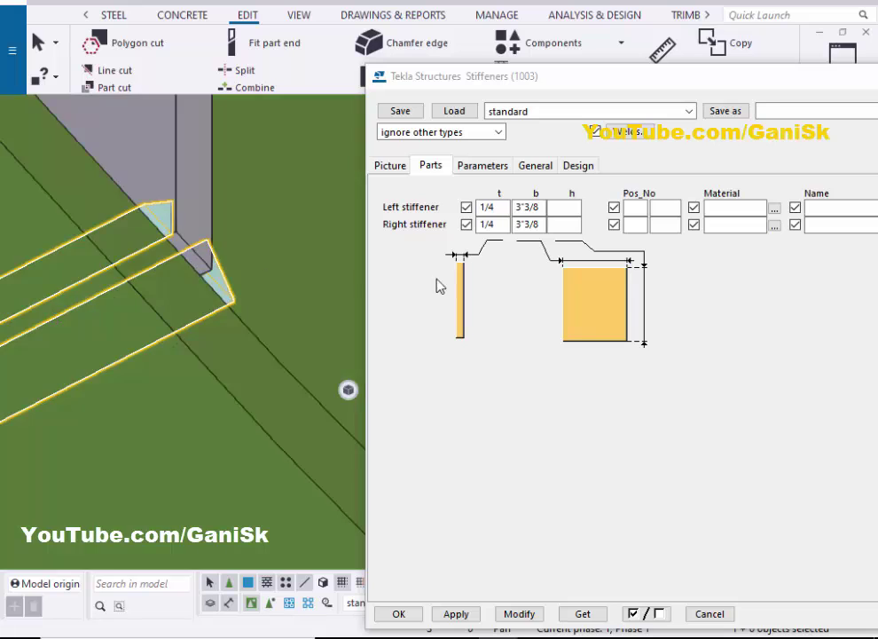
- Set the width of the left and right stiffeners to 3"5/16, modify the component, and check the fit at the flange edge
drag(525, 207, 555, 210)
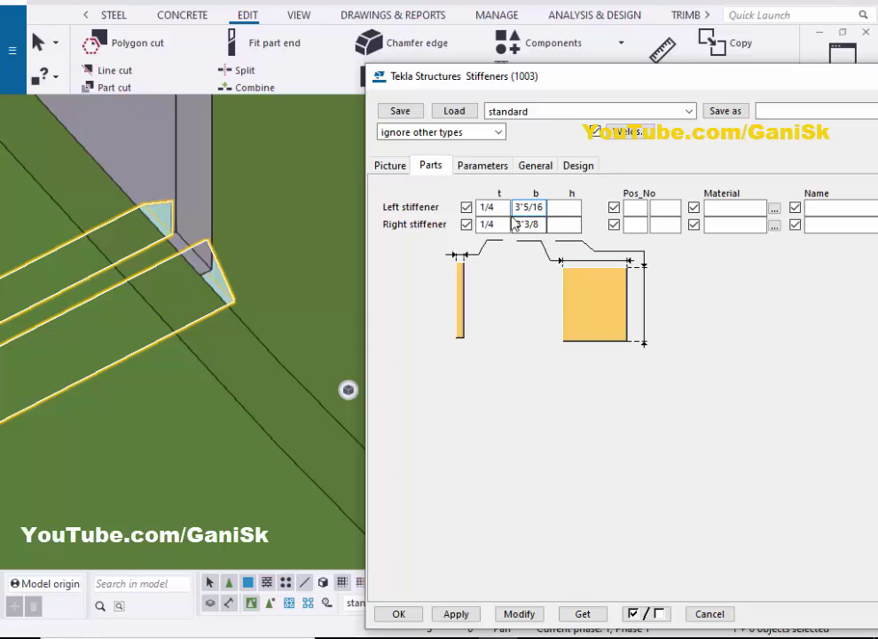
drag(524, 225, 579, 223)
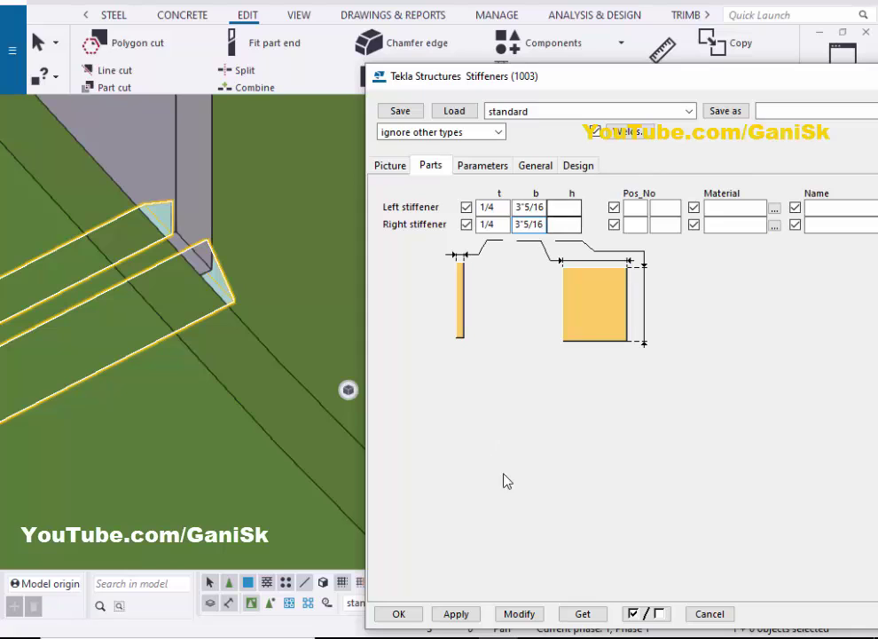
click(517, 614)
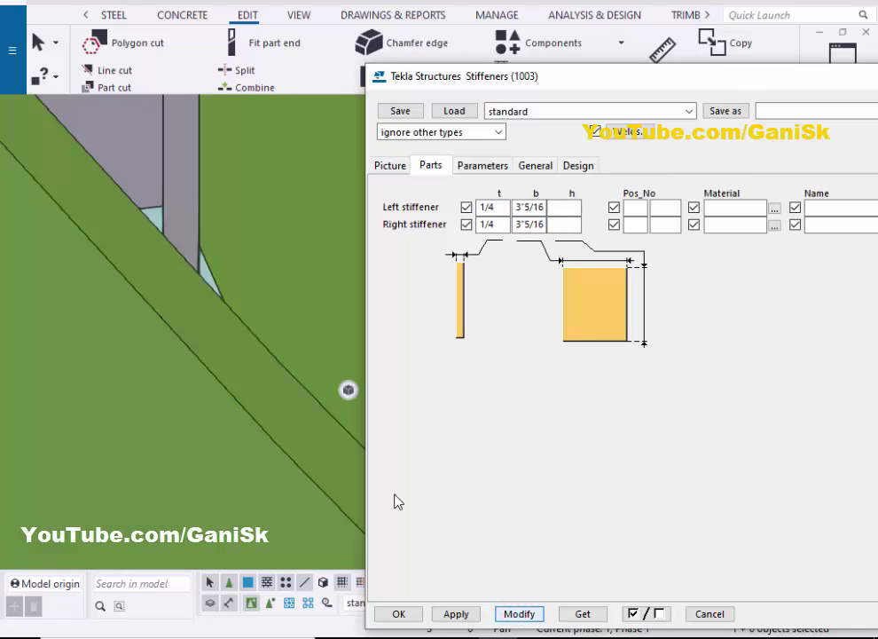
scroll(225, 351, down, 3)
mouse_move(225, 250)
middle_down()
mouse_move(223, 331)
mouse_move(198, 430)
mouse_move(235, 266)
middle_up()
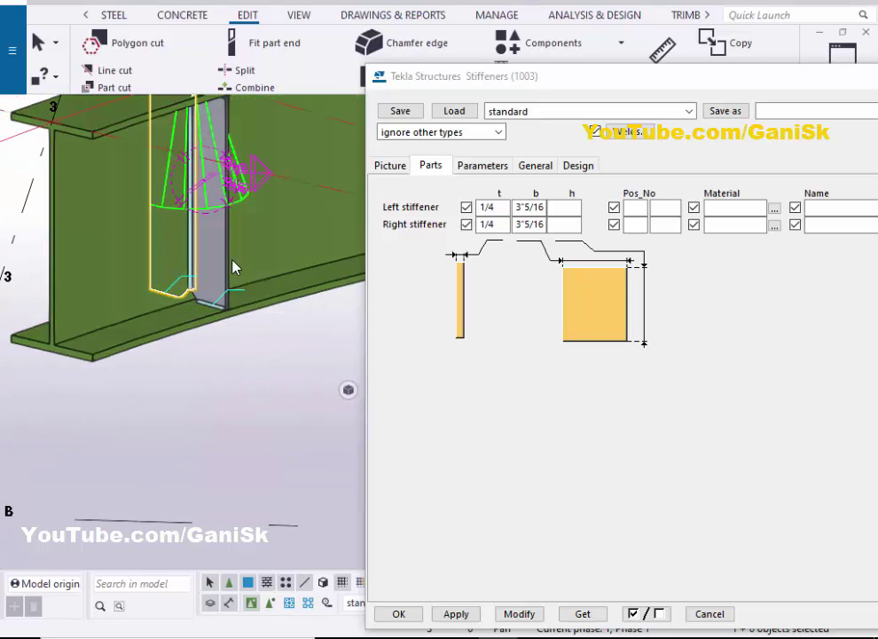
scroll(228, 292, up, 8)
scroll(219, 355, down, 2)
middle_drag(235, 360, 231, 359)
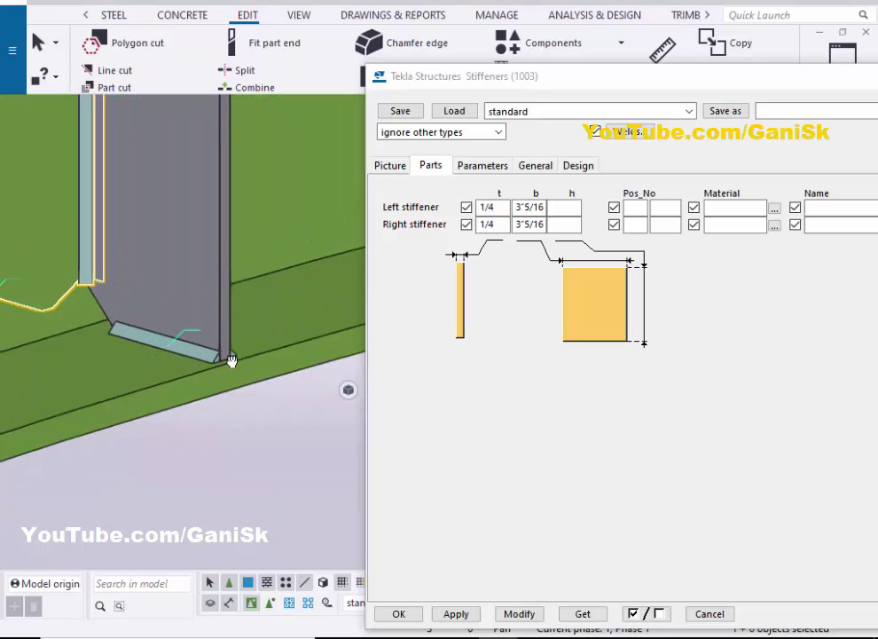
scroll(222, 368, down, 8)
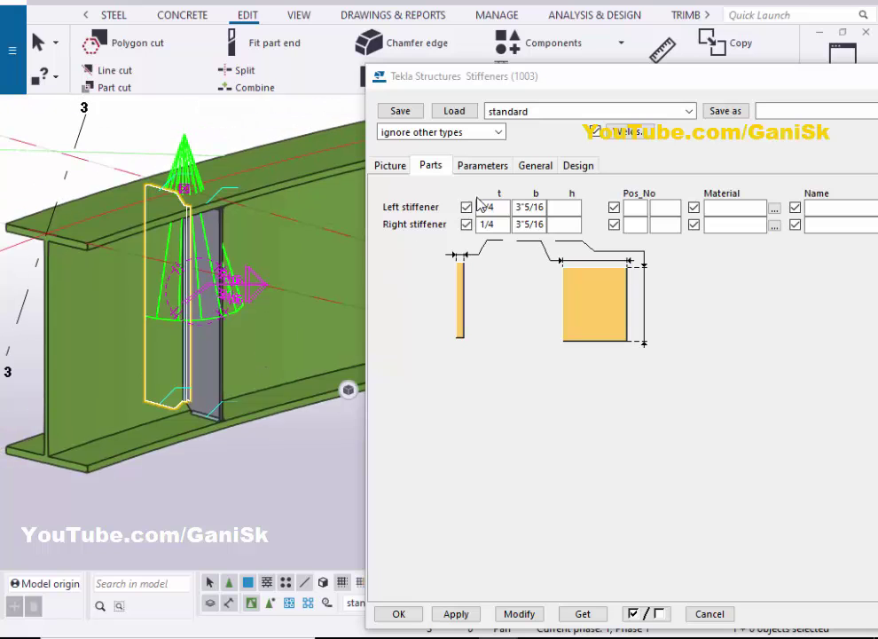
- Open the stiffener parameters and examine the chamfered lower inner corner where the stiffener meets the web and bottom flange
click(494, 166)
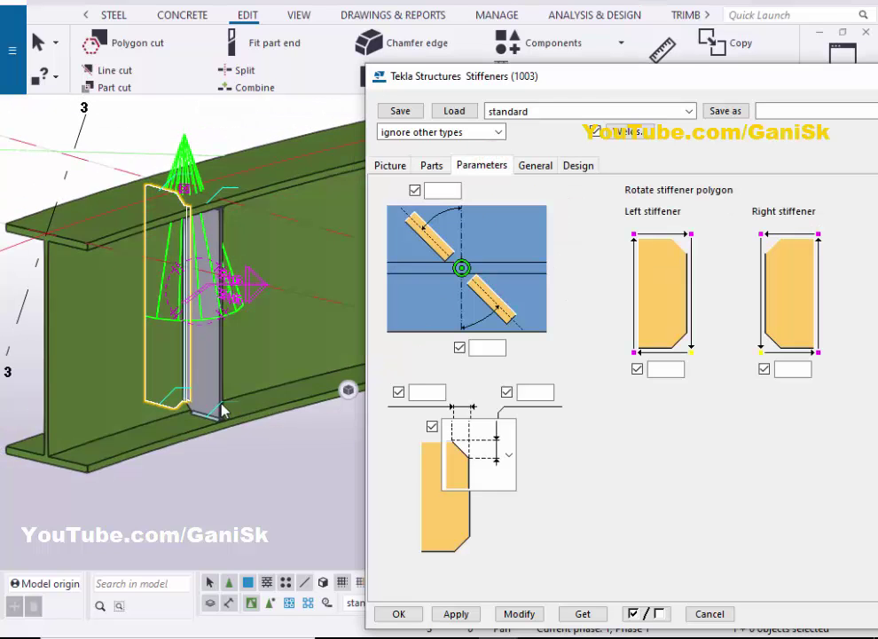
scroll(222, 410, down, 3)
scroll(247, 405, up, 8)
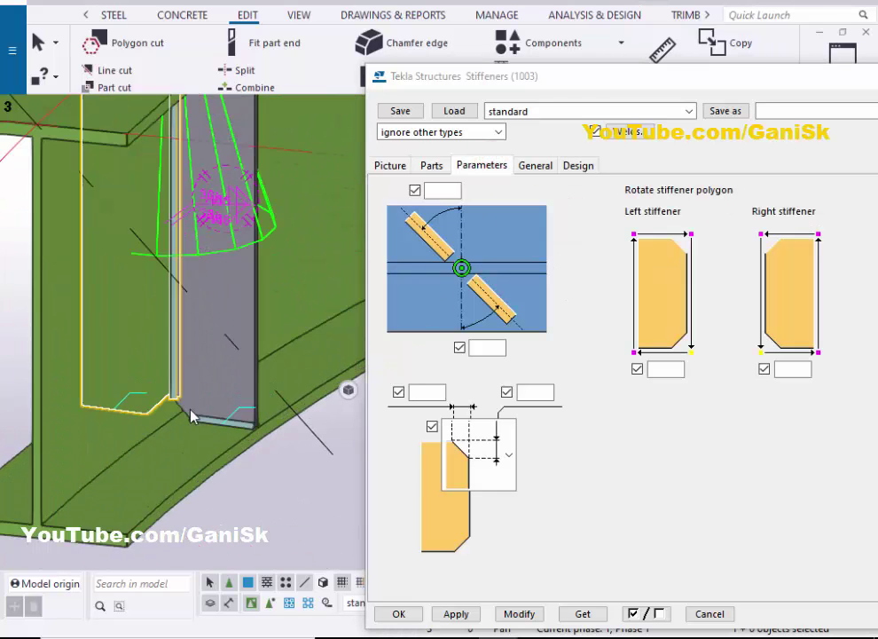
scroll(169, 426, up, 5)
scroll(190, 401, down, 3)
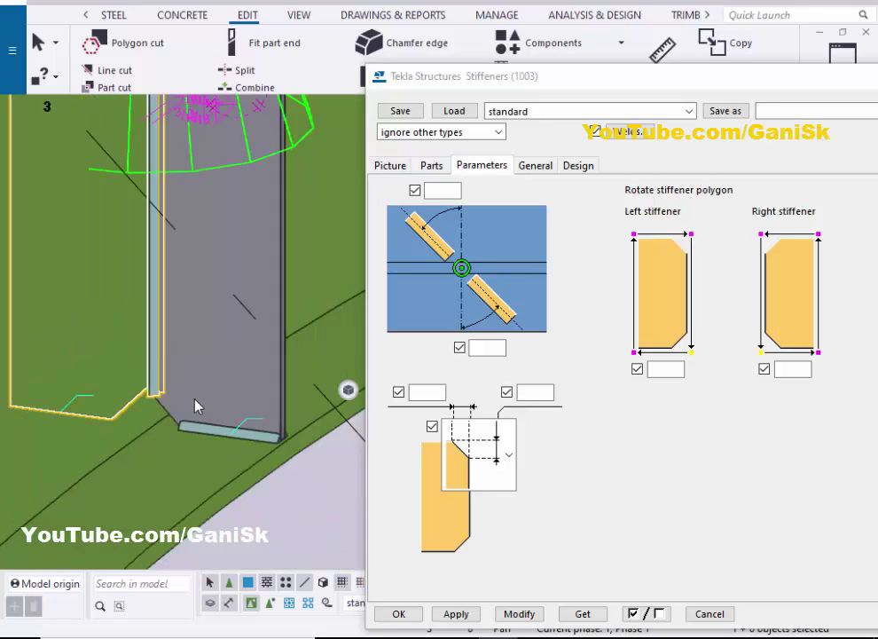
scroll(194, 401, down, 6)
ctrl+middle_drag(182, 413, 266, 412)
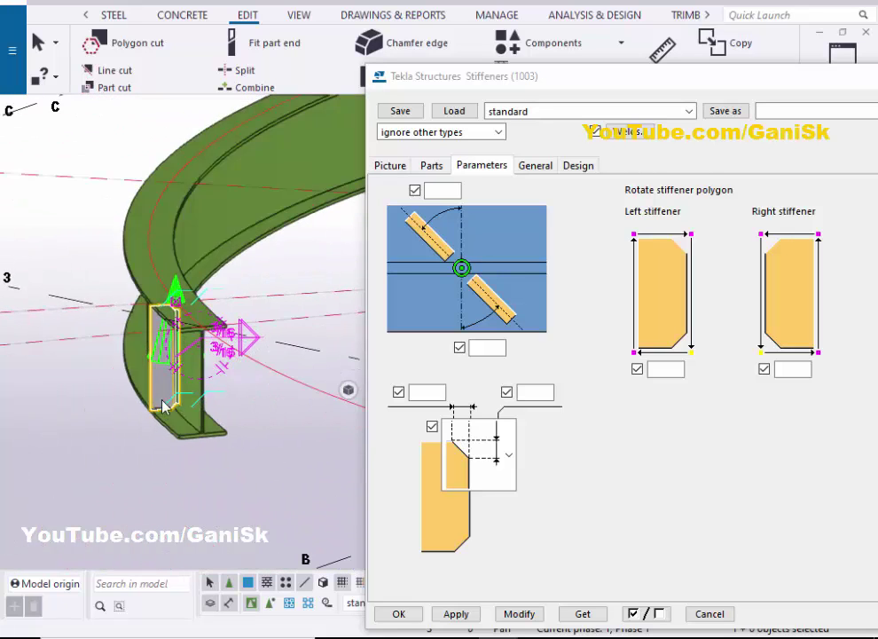
scroll(169, 410, up, 10)
middle_drag(162, 384, 156, 411)
scroll(175, 415, up, 2)
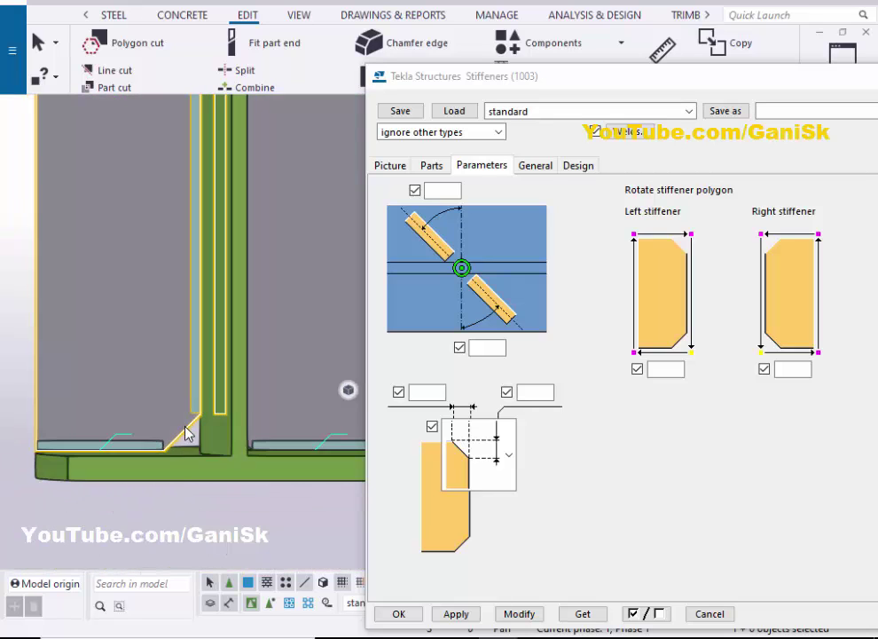
scroll(186, 434, up, 6)
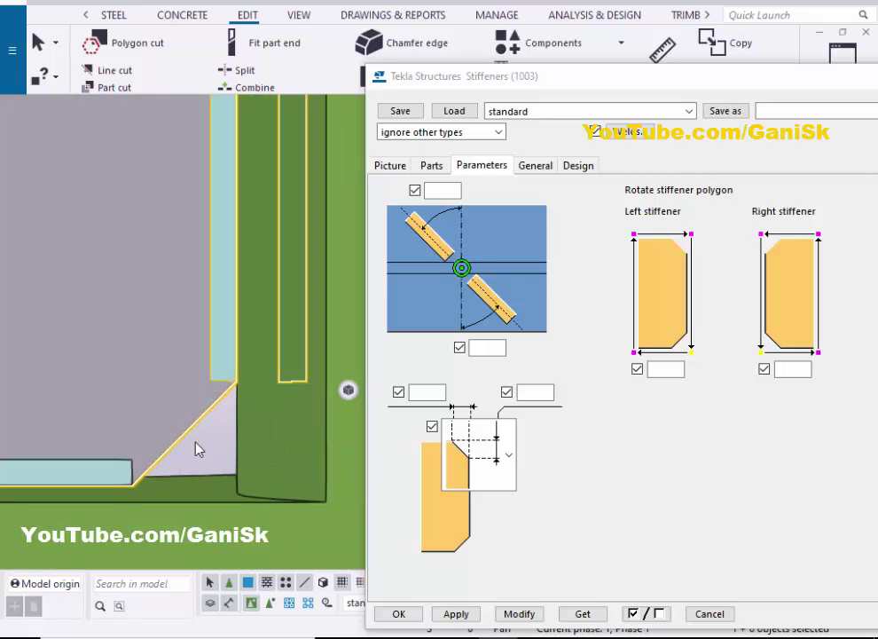
scroll(199, 448, down, 3)
middle_drag(207, 458, 196, 445)
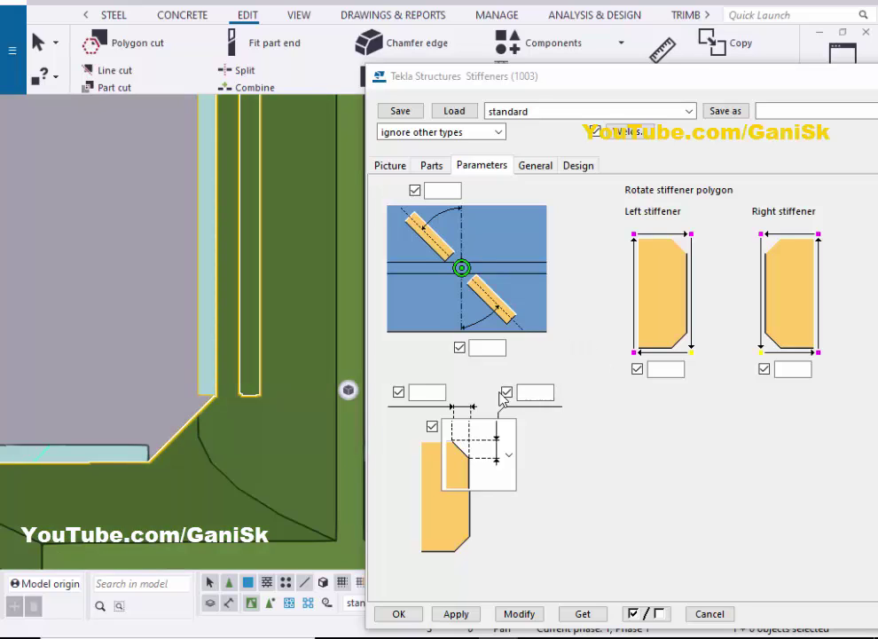
- Set the stiffener corner chamfer to 1" in both directions, modify the component, and check the corner clearance at the web fillet
click(532, 391)
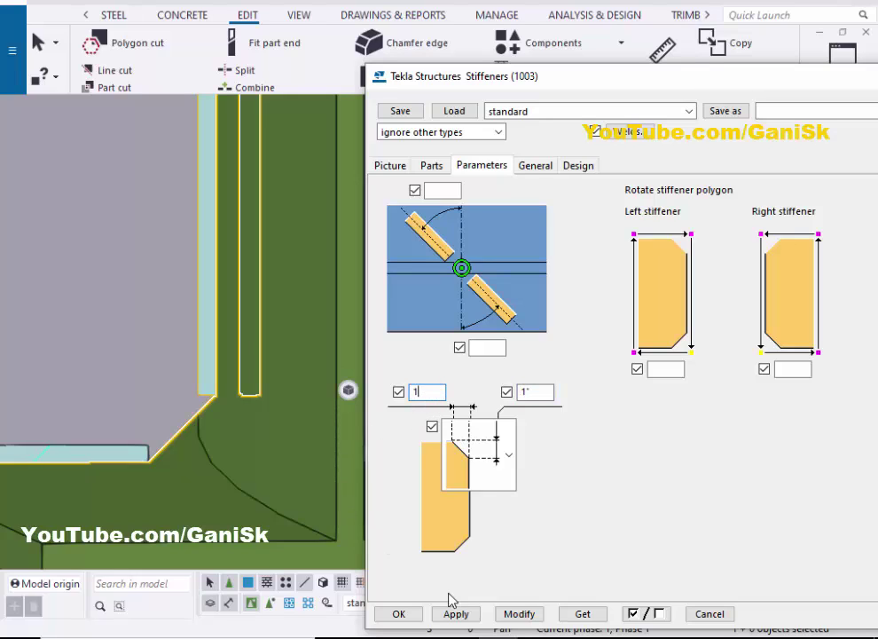
click(518, 614)
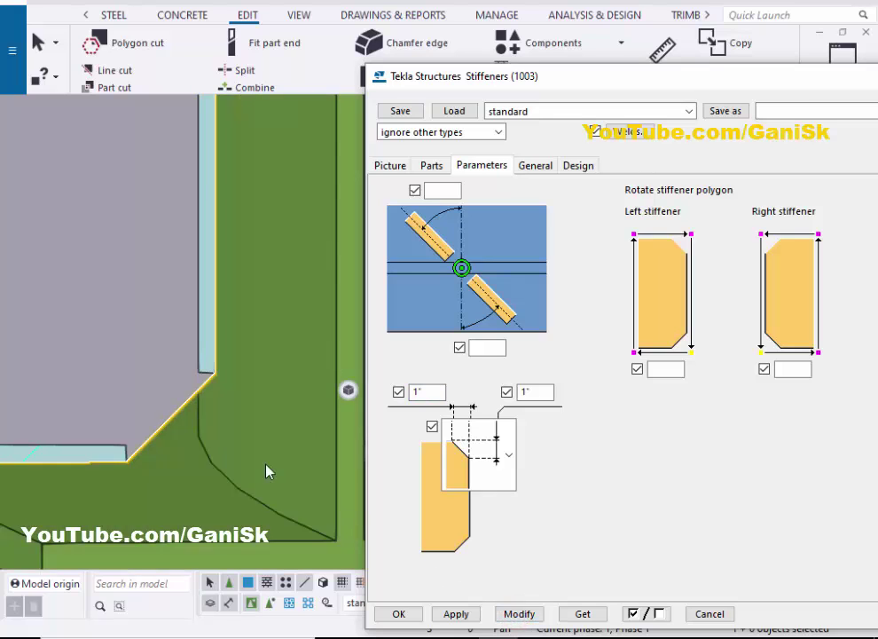
scroll(266, 464, down, 5)
ctrl+middle_drag(198, 459, 226, 455)
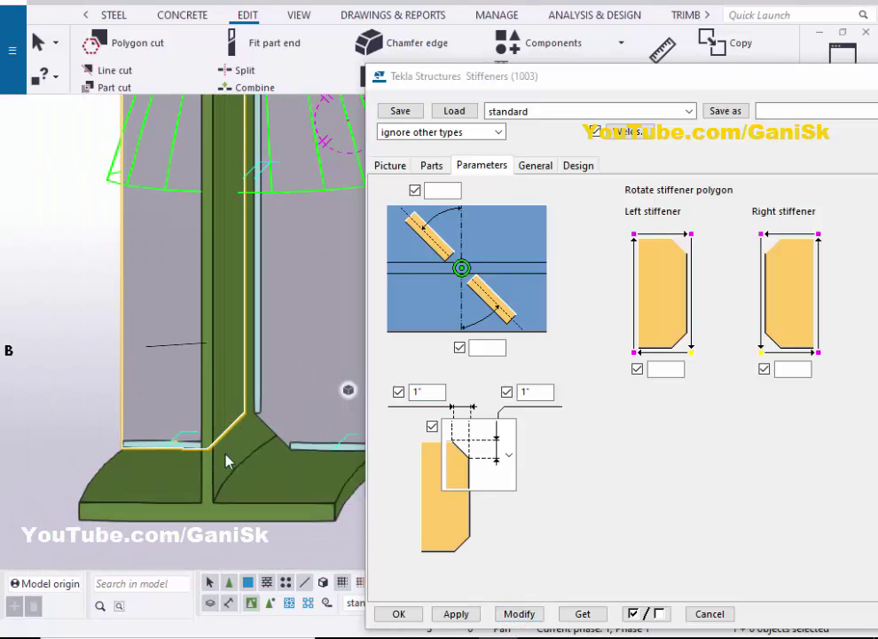
scroll(199, 456, up, 3)
scroll(325, 438, down, 1)
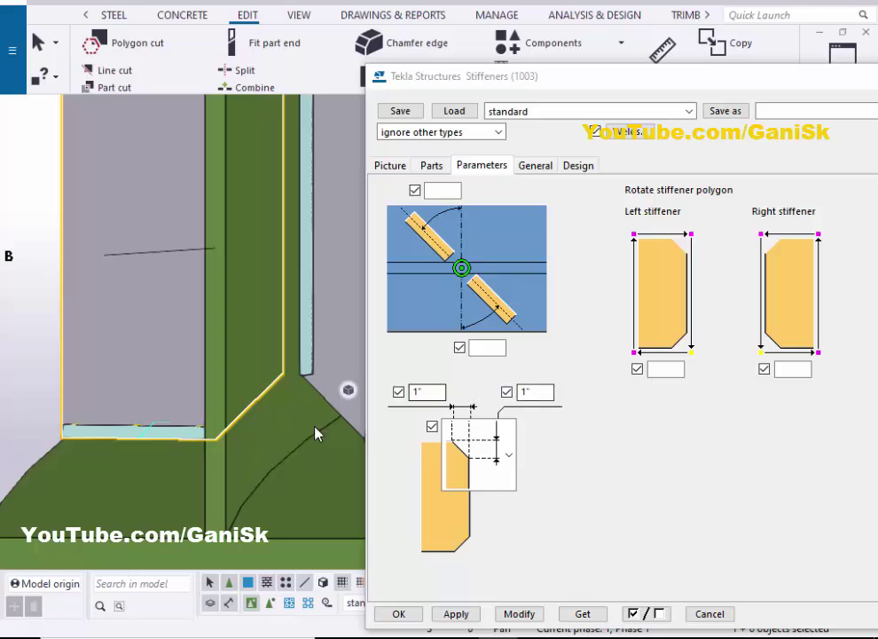
- Display the beam parts as transparent so the stiffeners can be compared with the radial construction line from above
scroll(245, 457, down, 8)
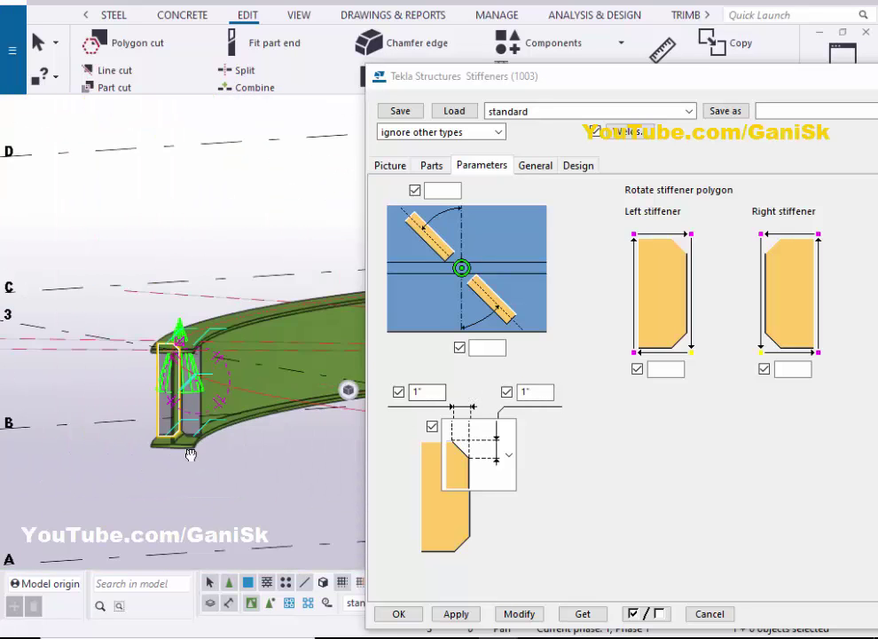
ctrl+middle_drag(191, 455, 178, 496)
scroll(220, 343, up, 5)
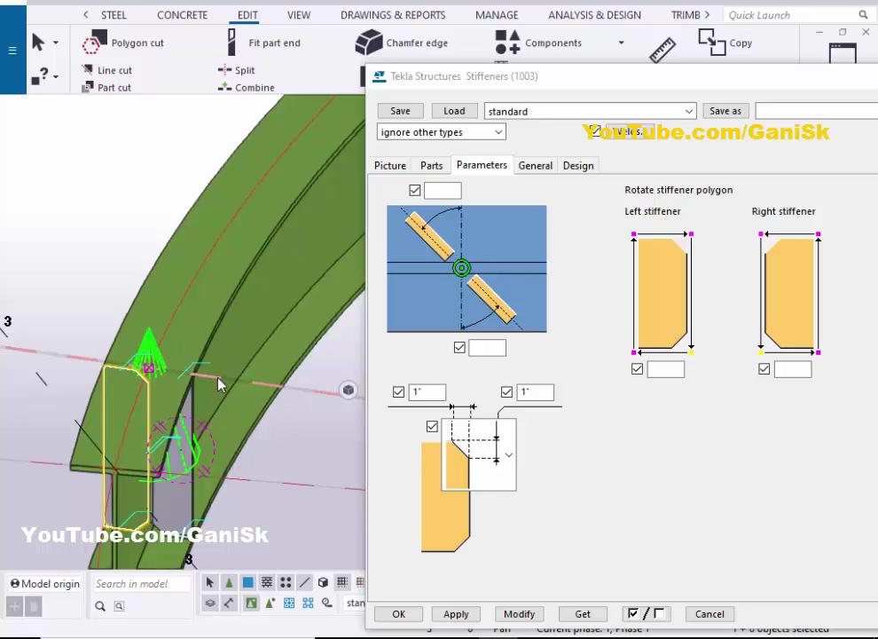
key(ctrl+2)
scroll(210, 387, down, 3)
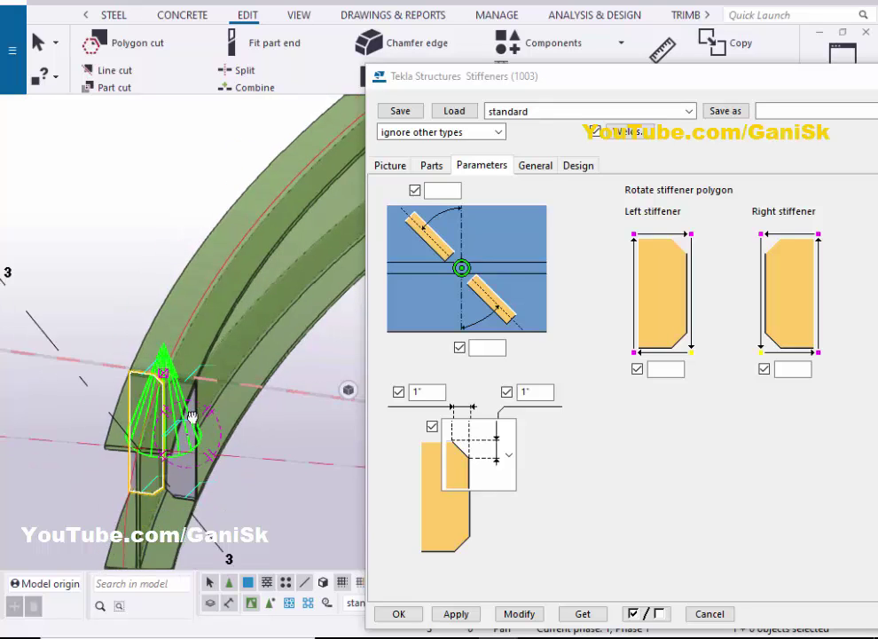
ctrl+middle_drag(189, 417, 202, 390)
scroll(201, 395, up, 3)
scroll(189, 395, up, 2)
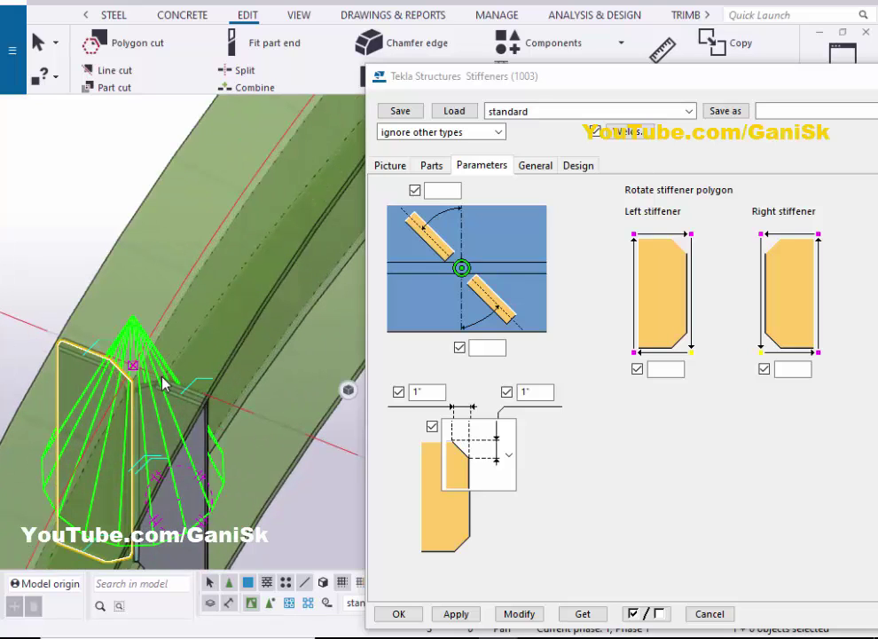
- Set the first stiffener rotation angle to 25, modify the component, and check the rotated plates against the radial line
click(448, 192)
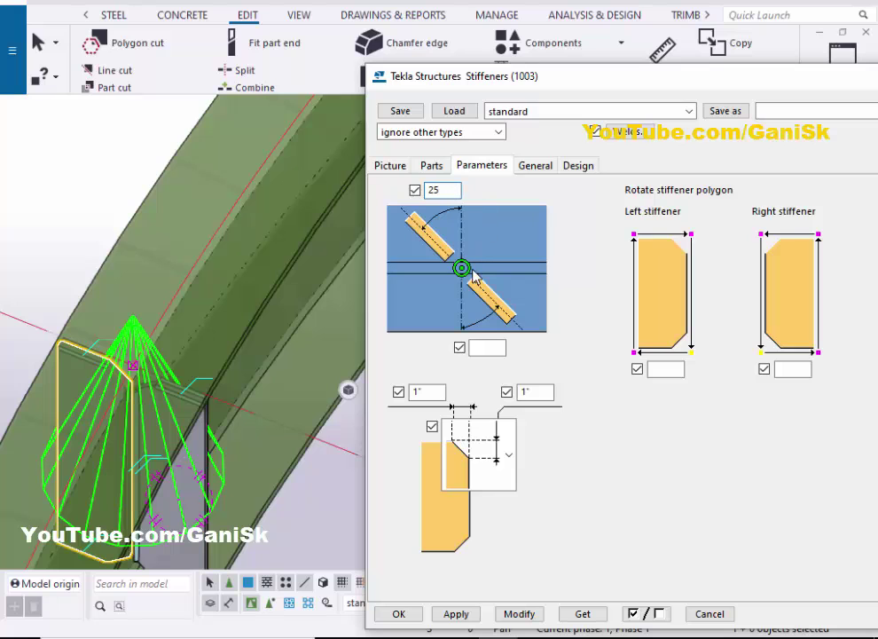
click(520, 614)
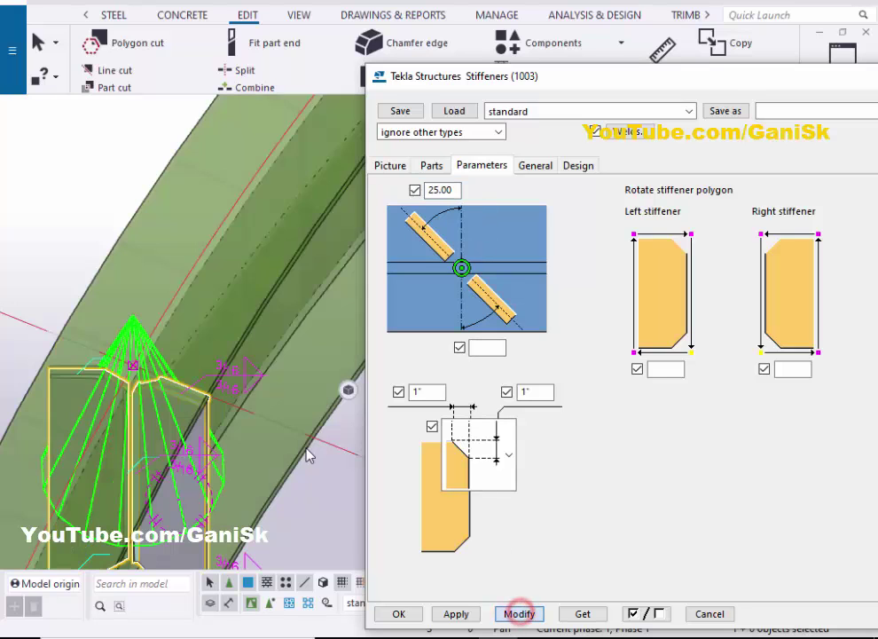
scroll(171, 448, down, 2)
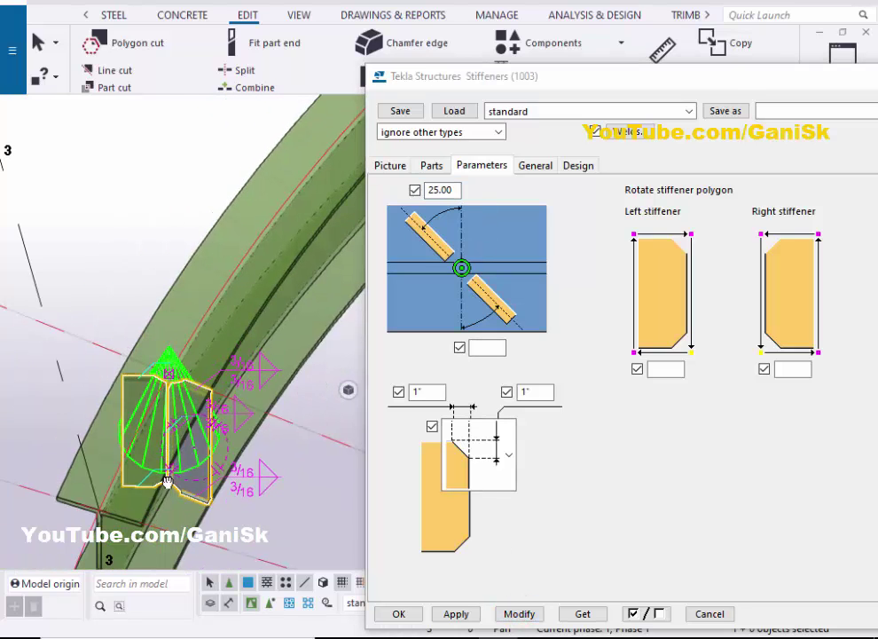
ctrl+middle_drag(167, 484, 163, 392)
scroll(162, 386, up, 3)
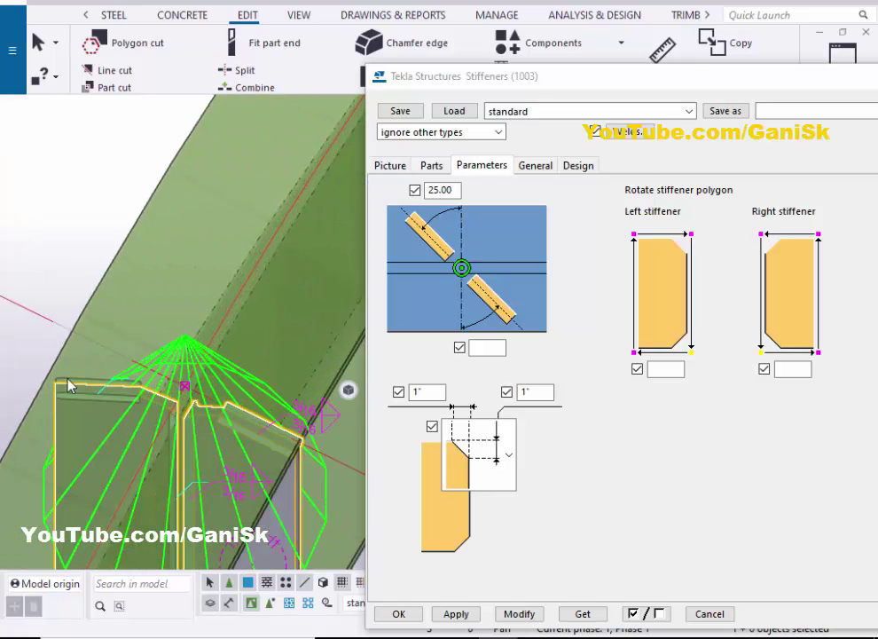
scroll(142, 400, down, 2)
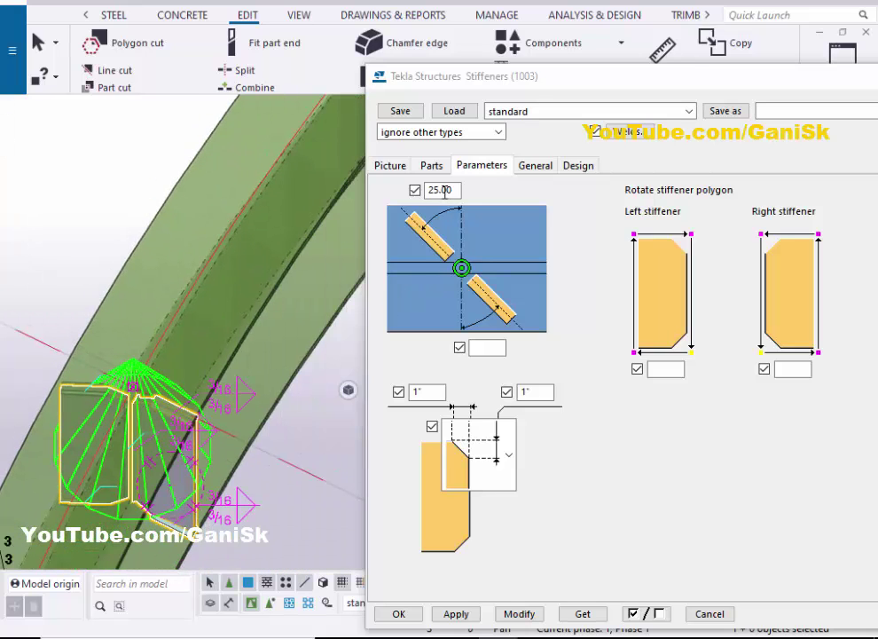
- Set the second stiffener rotation angle to 40, modify the component, and check how the opposite plate is oriented
click(486, 346)
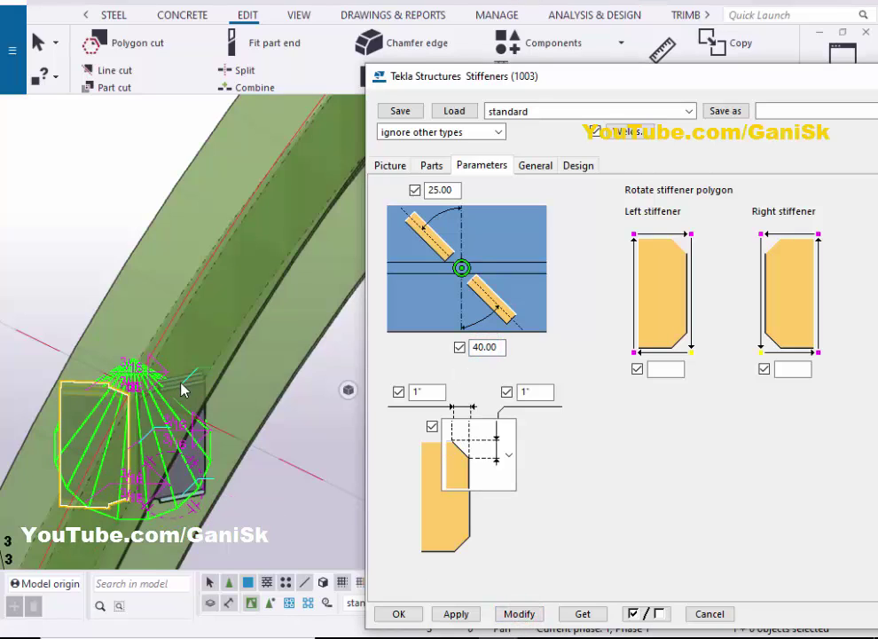
scroll(178, 384, up, 4)
scroll(160, 371, down, 3)
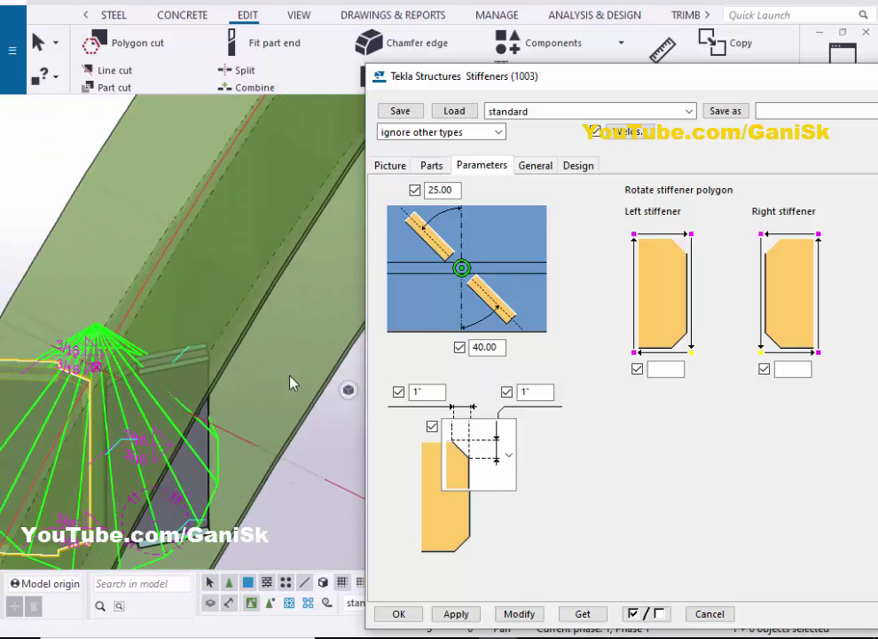
scroll(94, 408, down, 1)
scroll(168, 405, down, 2)
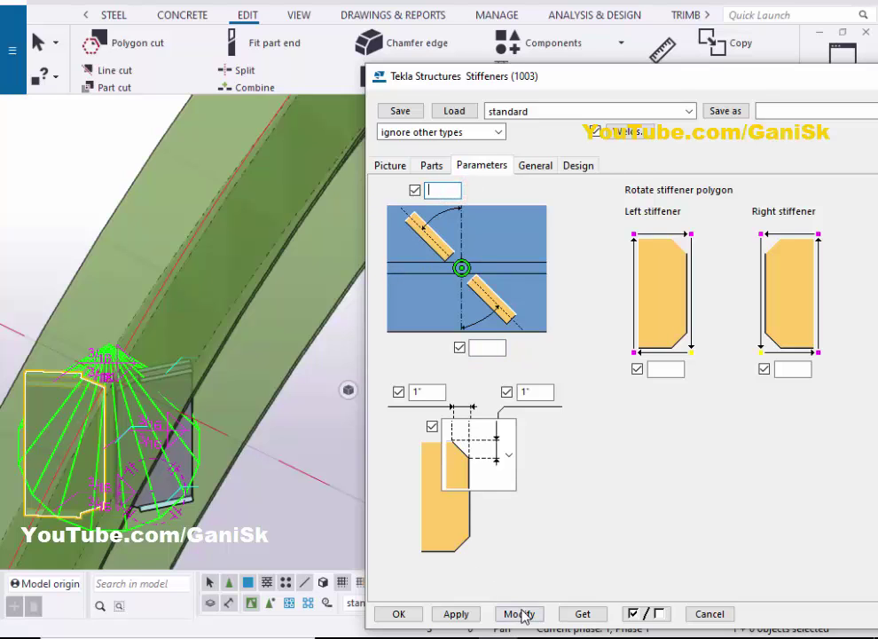
- Clear both stiffener rotation angles, modify the component, and check the plates' alignment with the radial construction line
scroll(168, 427, down, 3)
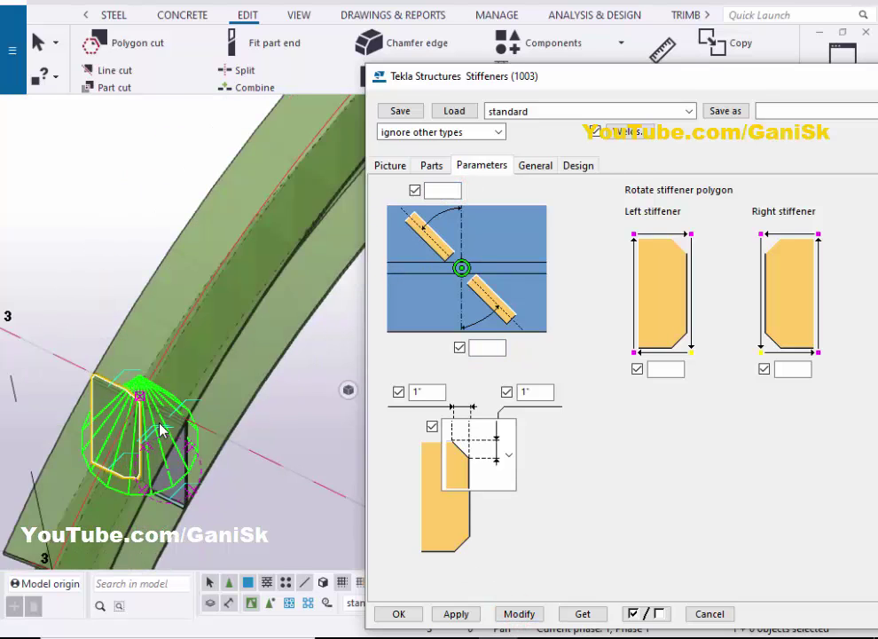
scroll(164, 443, up, 5)
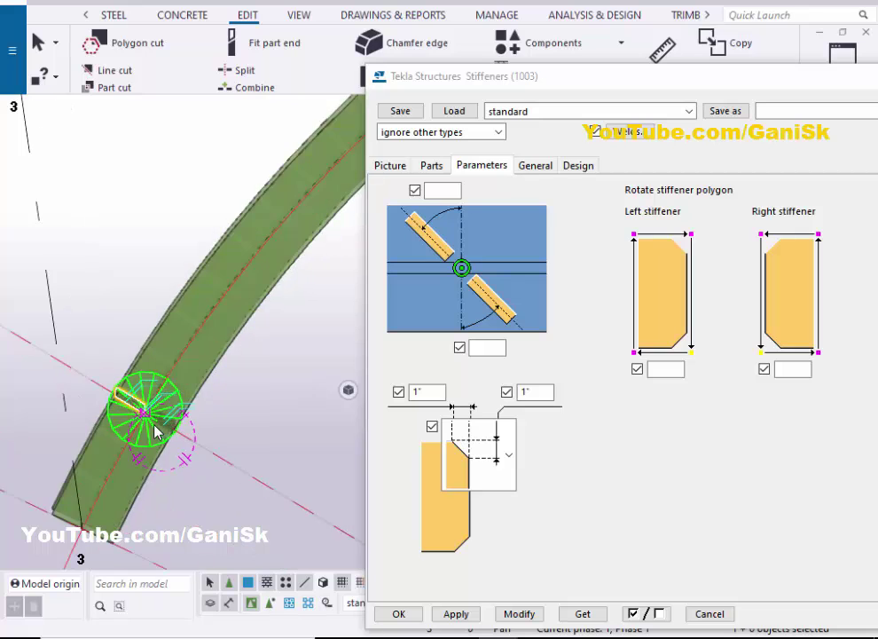
scroll(116, 417, down, 5)
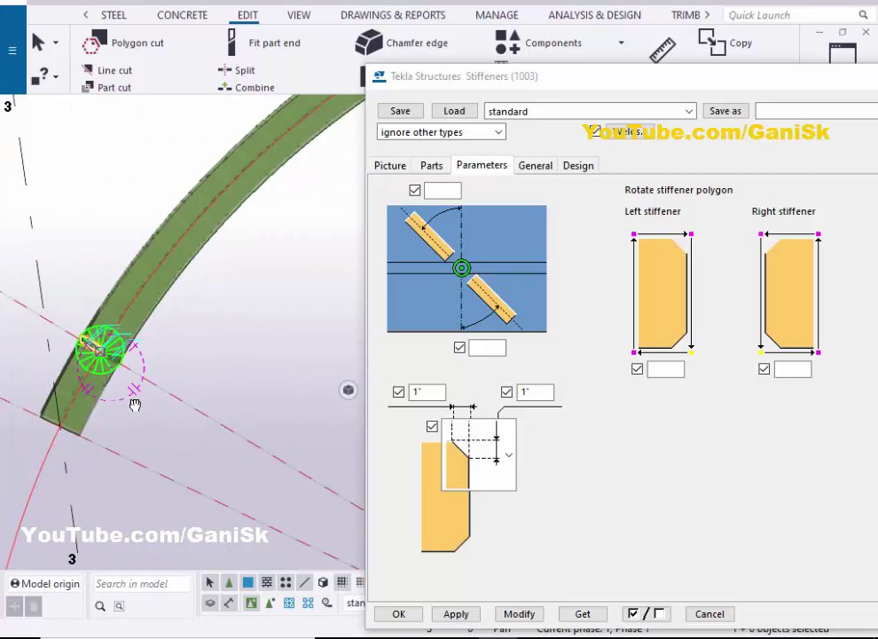
ctrl+middle_drag(150, 329, 119, 378)
- Apply the current settings to the stiffener component and close its properties with them accepted
click(522, 614)
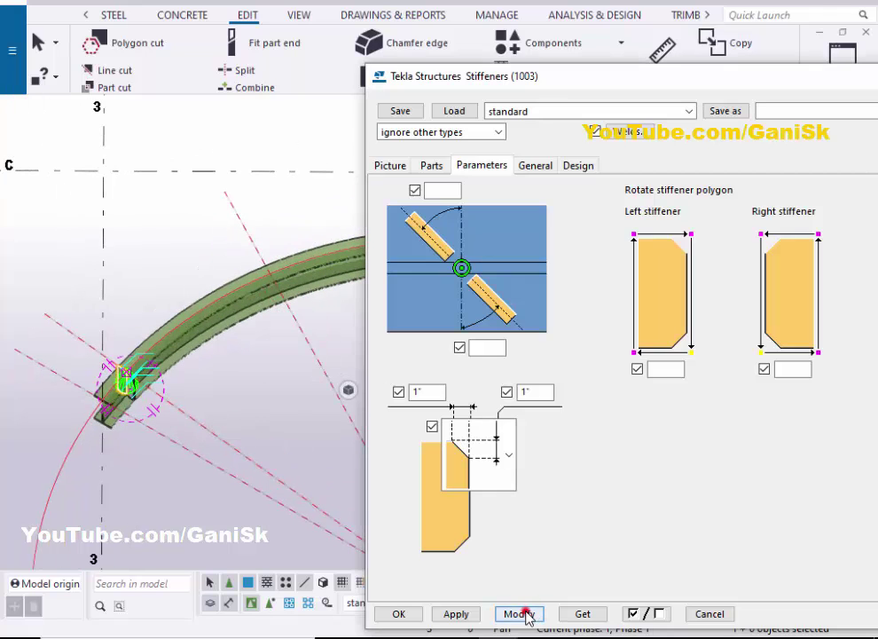
click(399, 614)
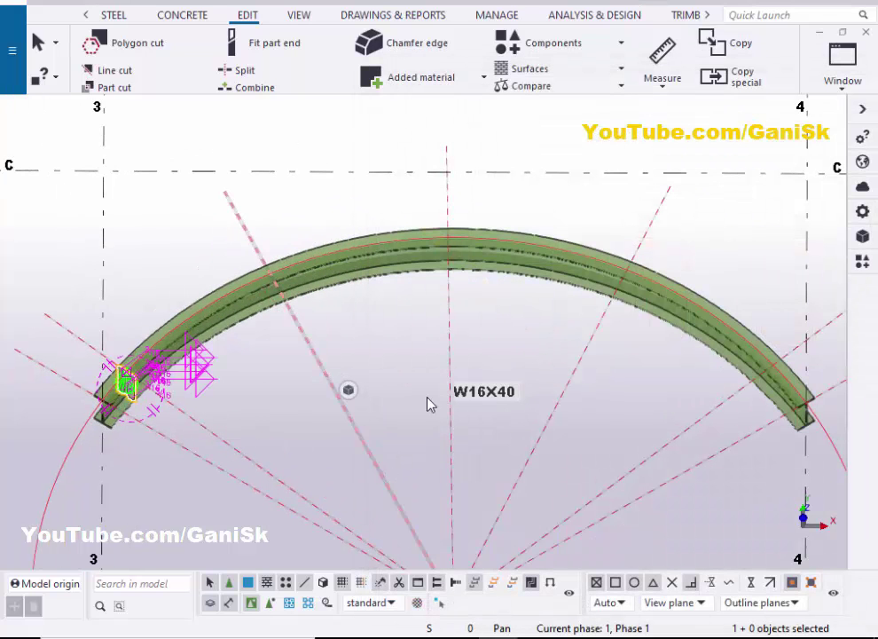
right_click(366, 309)
click(409, 407)
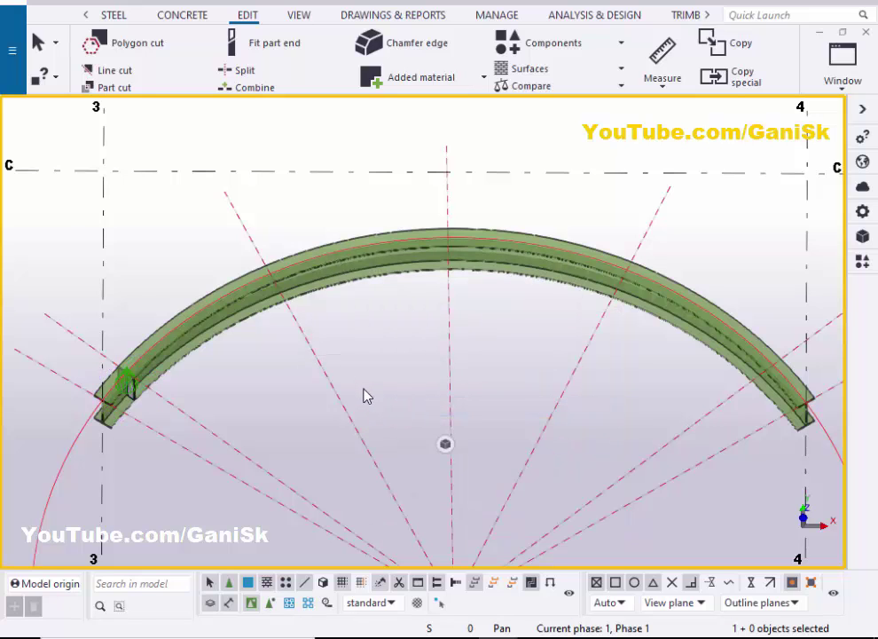
- Examine in plan where the radial construction lines cross the curved beam beyond the first stiffener
scroll(363, 396, down, 6)
scroll(414, 329, up, 7)
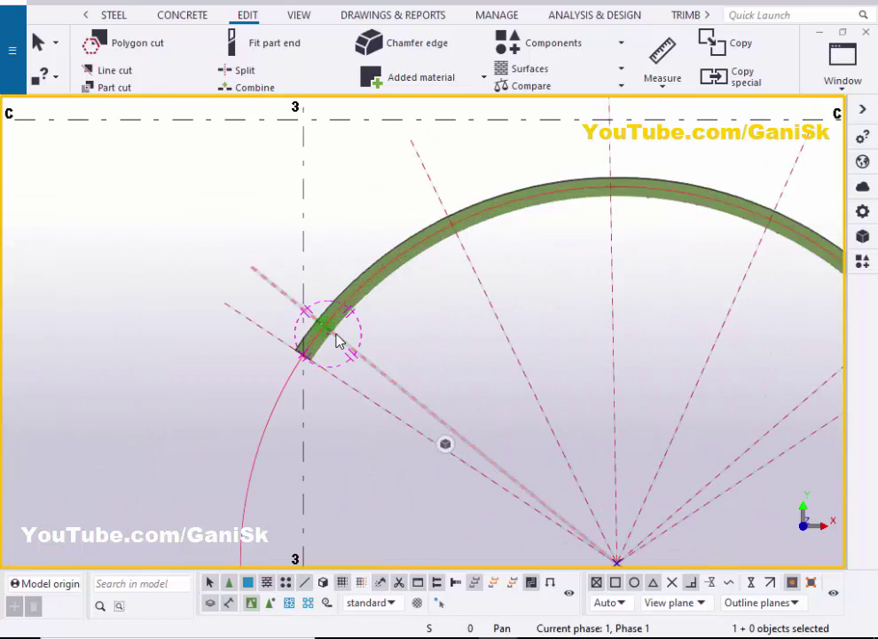
scroll(323, 335, up, 6)
scroll(459, 339, down, 4)
middle_drag(443, 417, 237, 538)
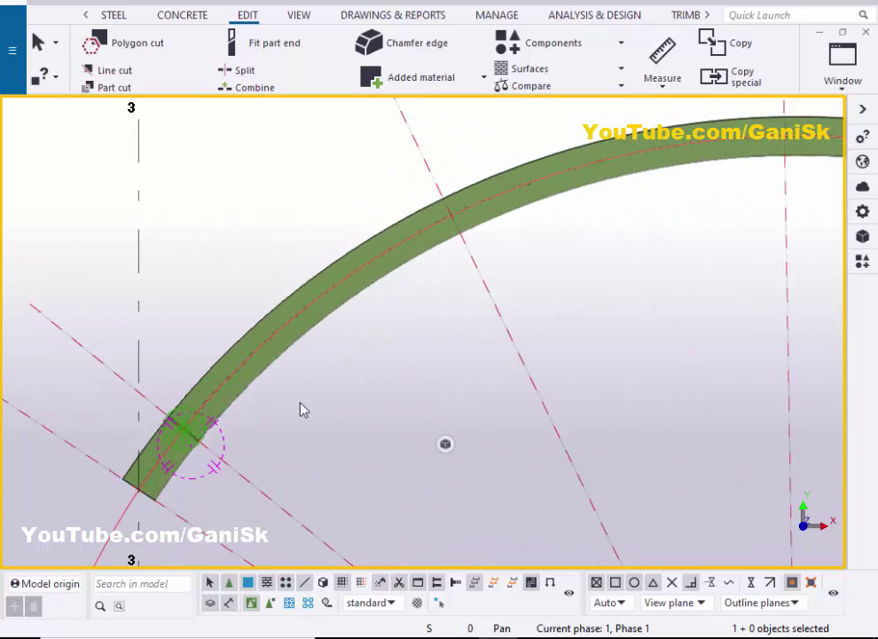
scroll(193, 440, up, 3)
scroll(194, 439, down, 3)
middle_drag(312, 408, 165, 493)
scroll(341, 297, down, 1)
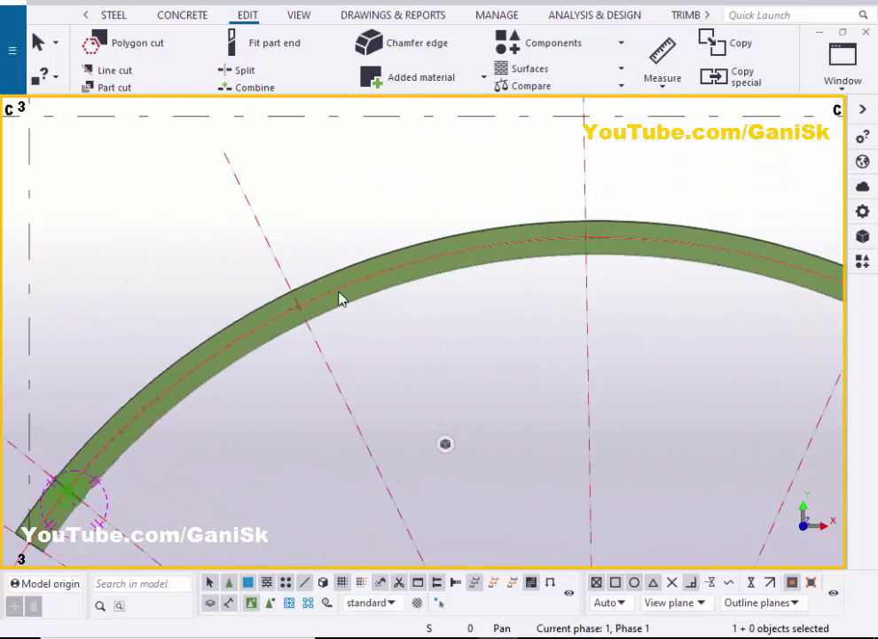
- Add a Stiffeners (1003) component to the curved beam where the second radial construction line from grid 3 crosses its centre line
scroll(342, 297, up, 3)
ctrl+middle_drag(285, 317, 306, 320)
scroll(382, 331, down, 4)
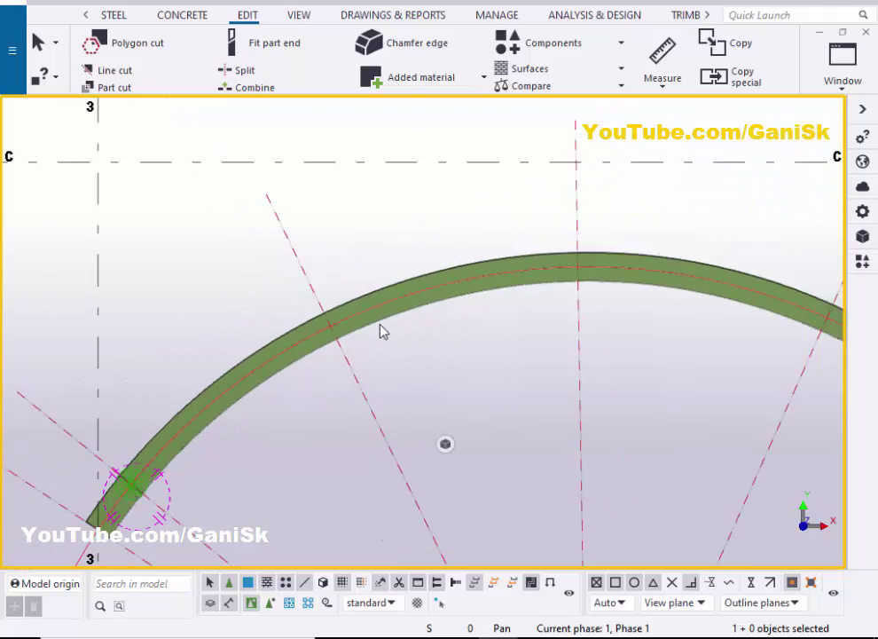
click(860, 263)
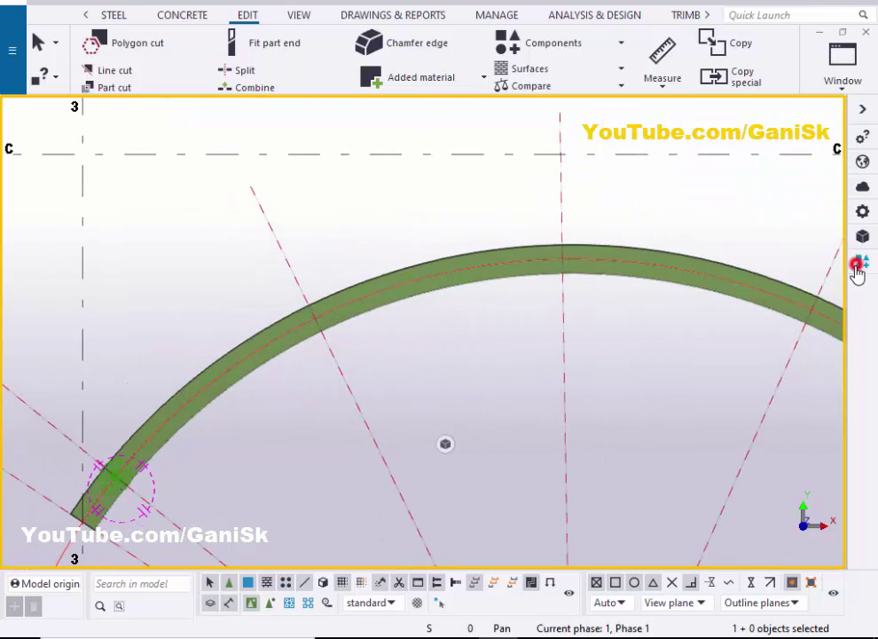
click(759, 285)
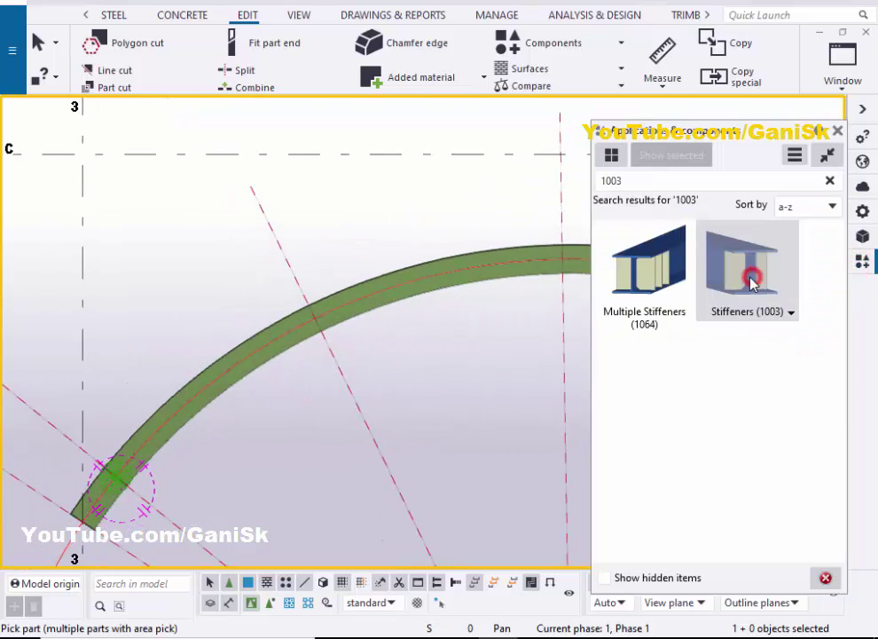
scroll(349, 325, up, 5)
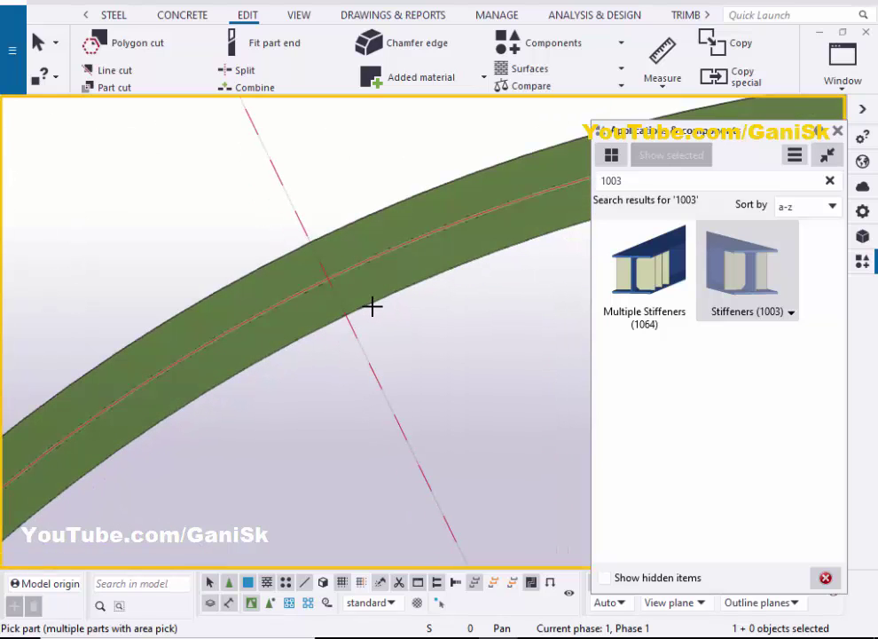
scroll(334, 277, up, 3)
click(326, 275)
scroll(324, 273, up, 1)
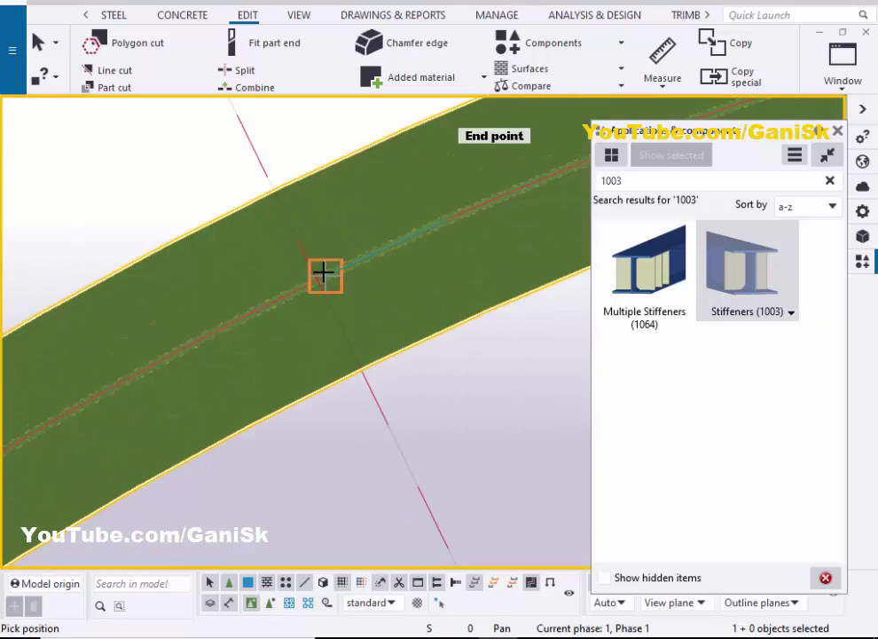
scroll(316, 275, up, 2)
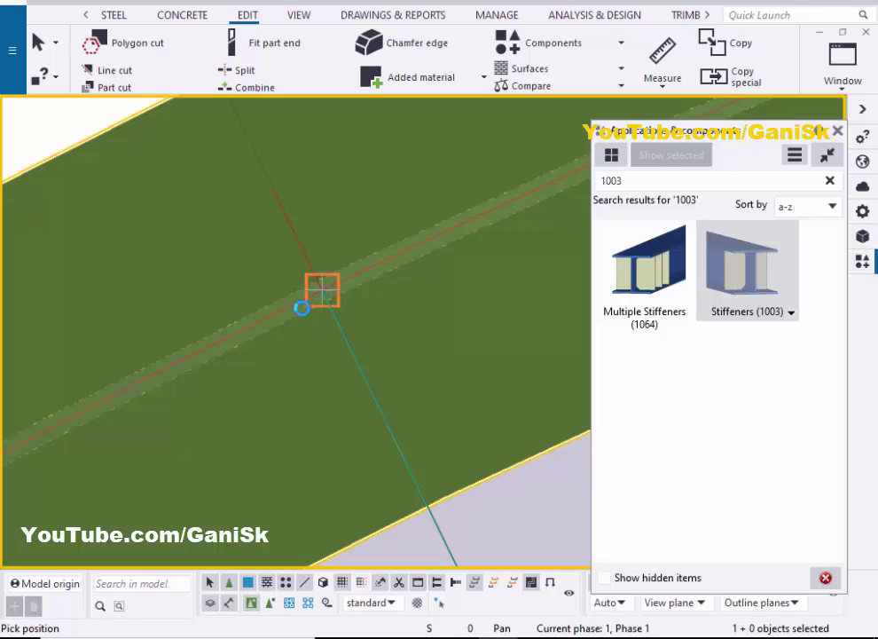
click(304, 308)
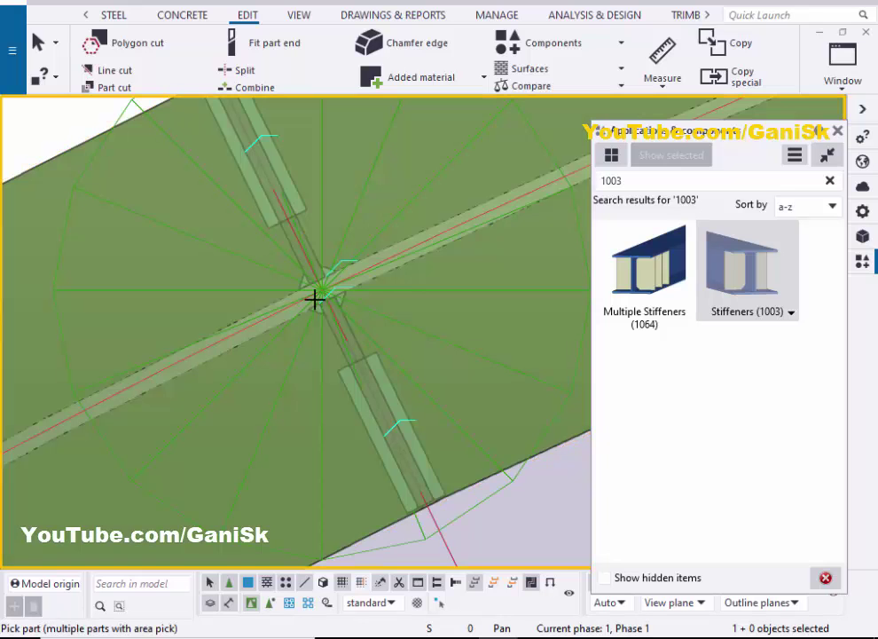
- Place a Stiffeners (1003) component where the near-vertical radial construction line crosses the crown of the curved beam
scroll(311, 300, down, 8)
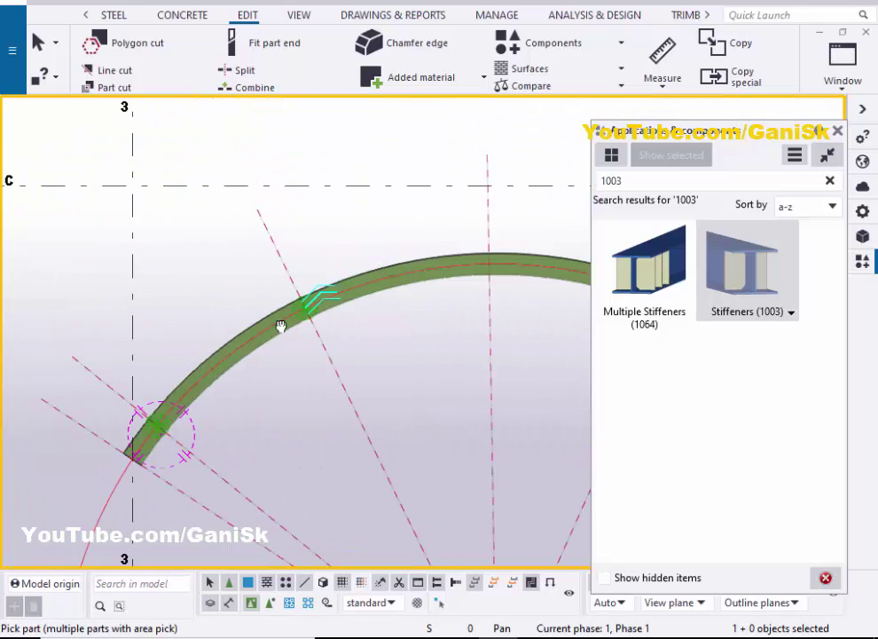
middle_drag(281, 326, 151, 344)
scroll(329, 309, up, 4)
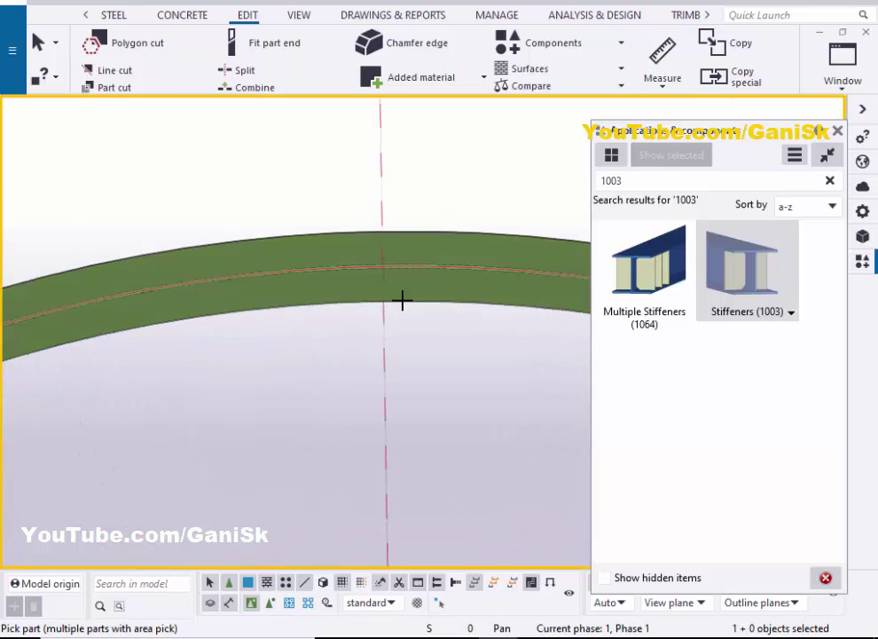
click(386, 268)
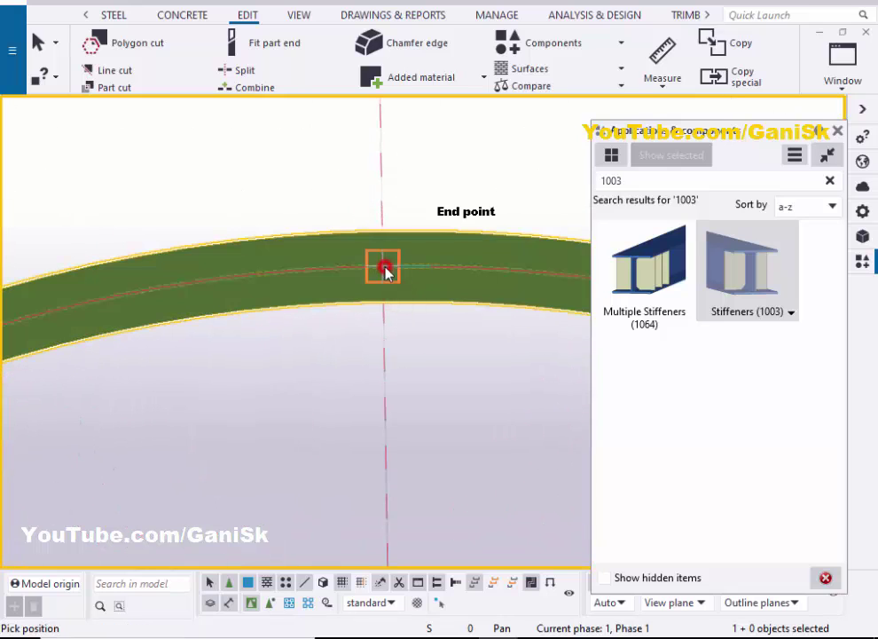
click(386, 308)
- Place a Stiffeners (1003) component at the beam's crossing with the first radial construction line past the crown towards grid 4
scroll(339, 292, down, 5)
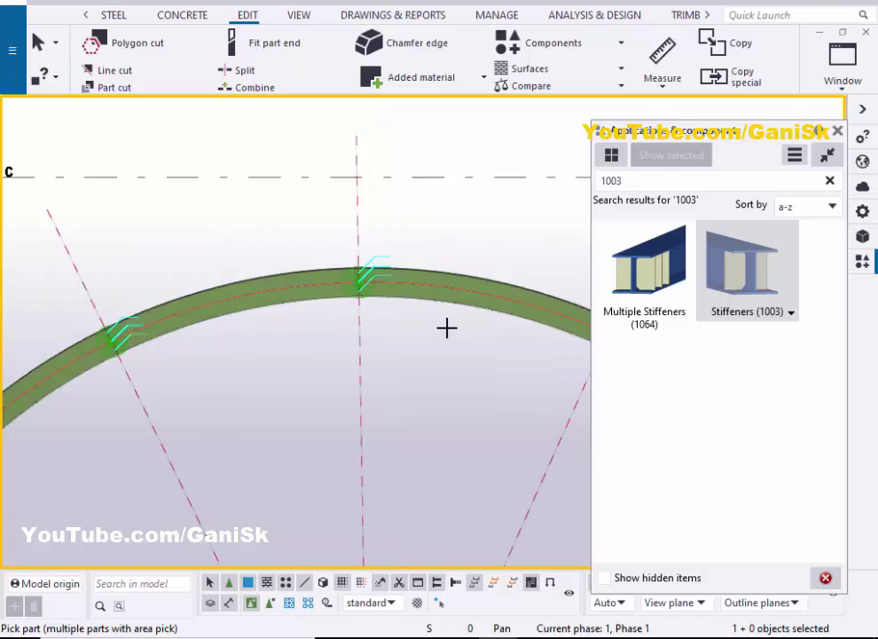
scroll(392, 307, up, 5)
click(377, 291)
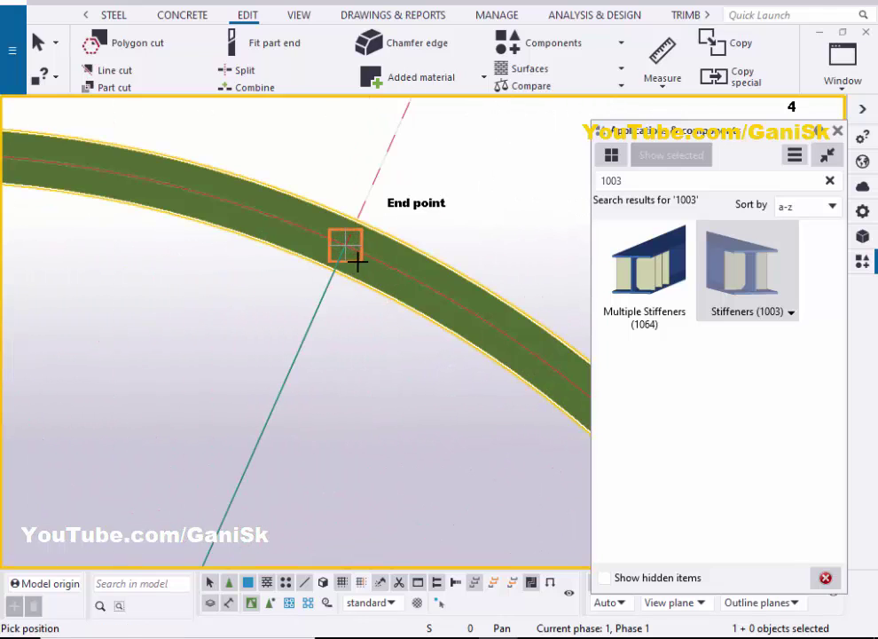
click(357, 260)
scroll(351, 256, up, 4)
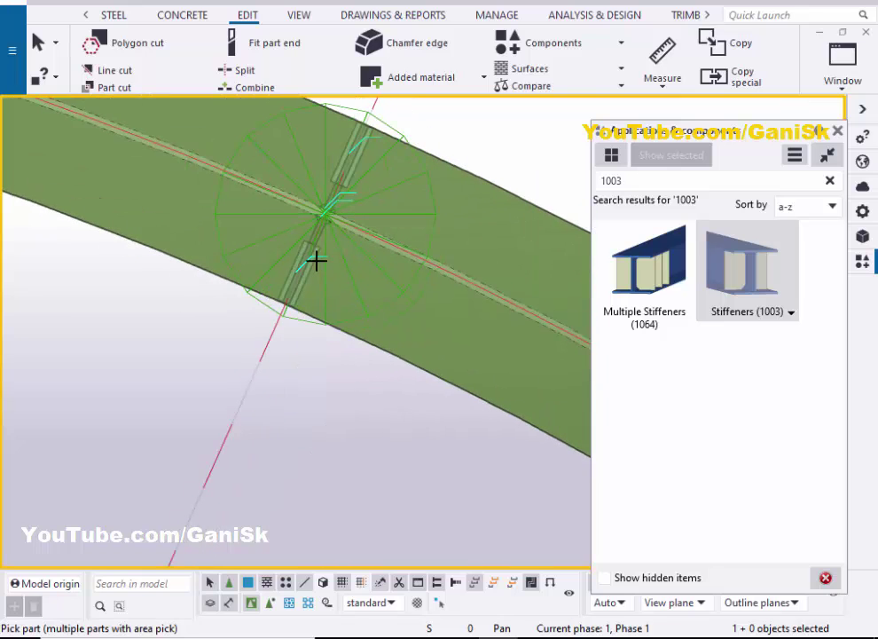
- Place a Stiffeners (1003) component at the last radial construction line crossing before the beam's end at grid 4
scroll(339, 296, down, 5)
scroll(373, 298, up, 6)
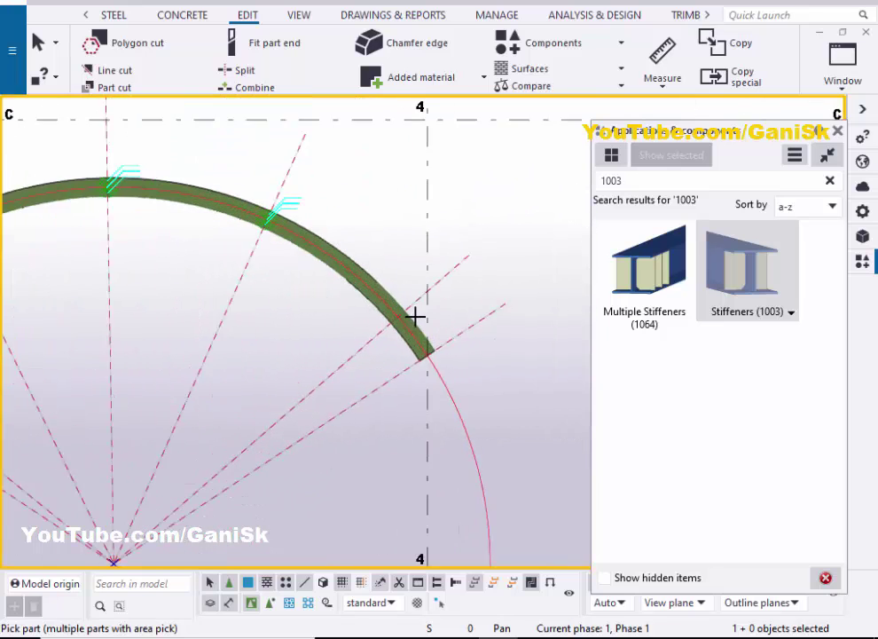
scroll(383, 318, up, 3)
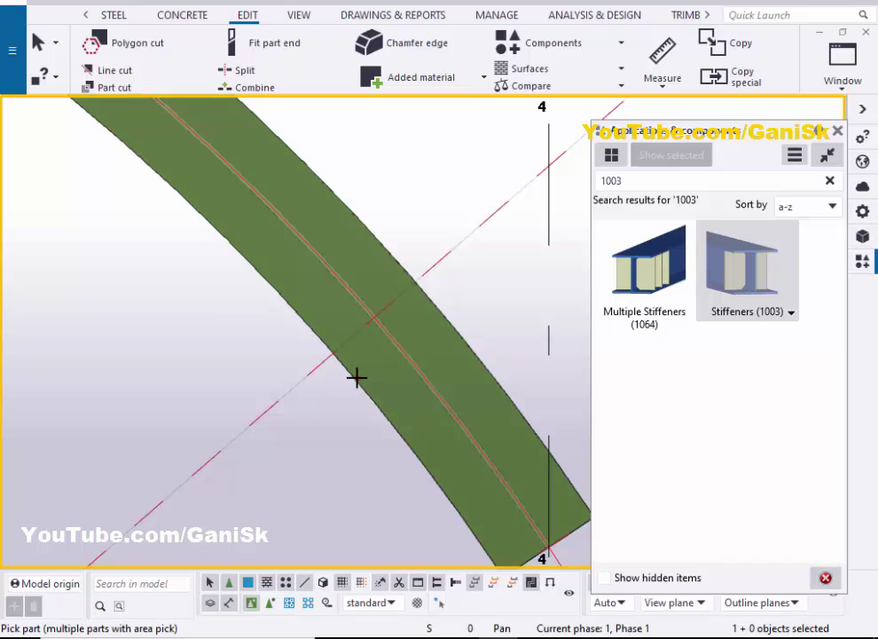
click(372, 320)
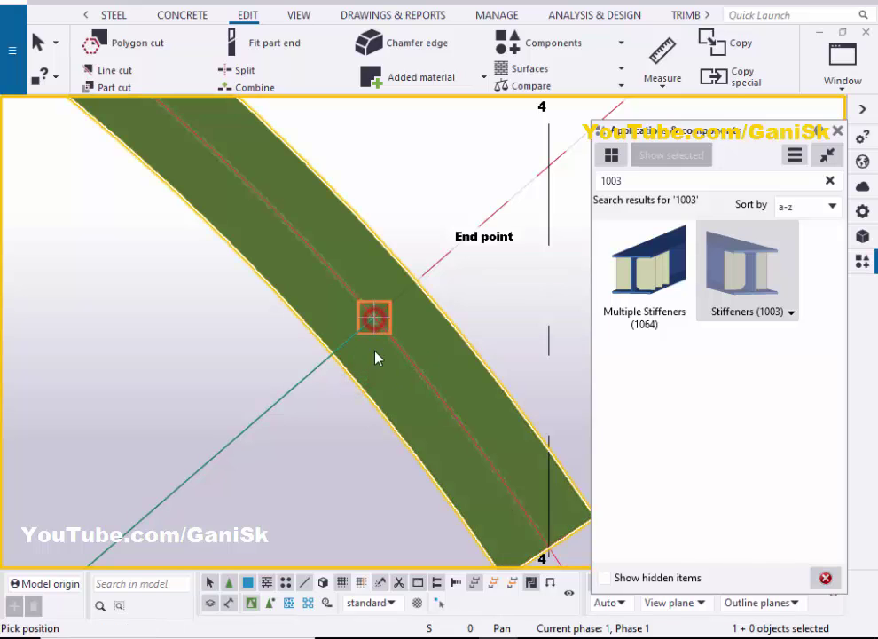
click(380, 323)
scroll(373, 329, up, 4)
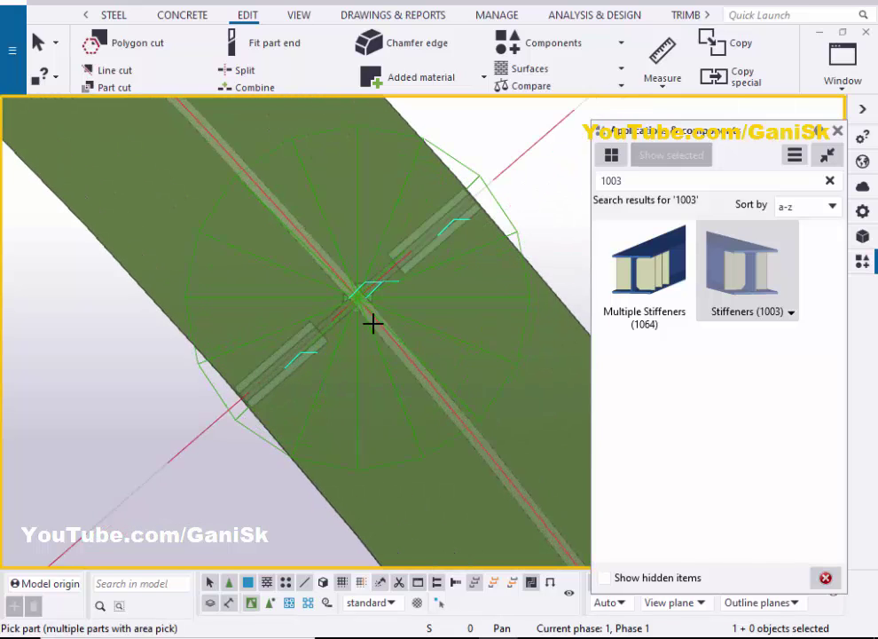
- Close the component catalog, end the stiffener command, and redraw the view to clear the temporary graphics
scroll(353, 328, down, 4)
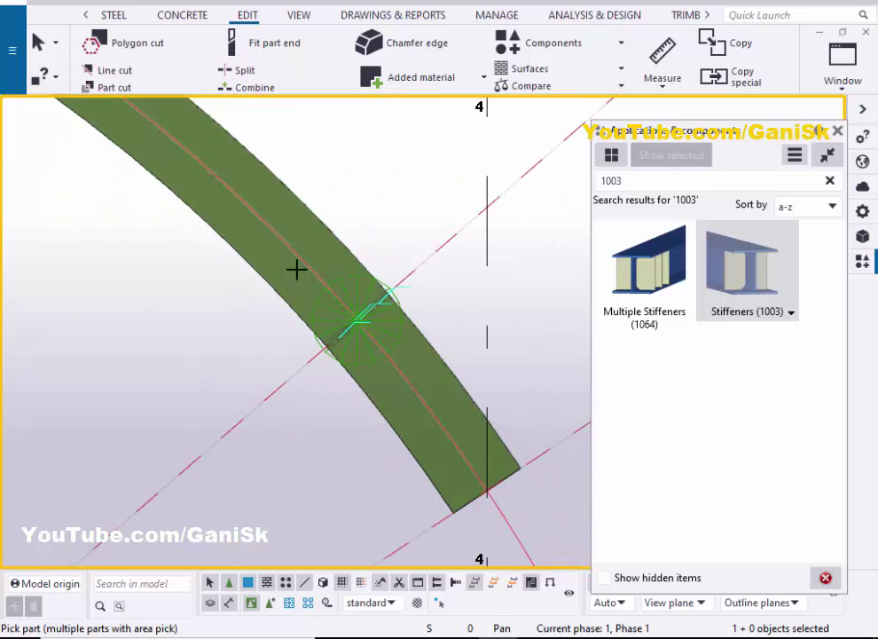
scroll(379, 308, down, 8)
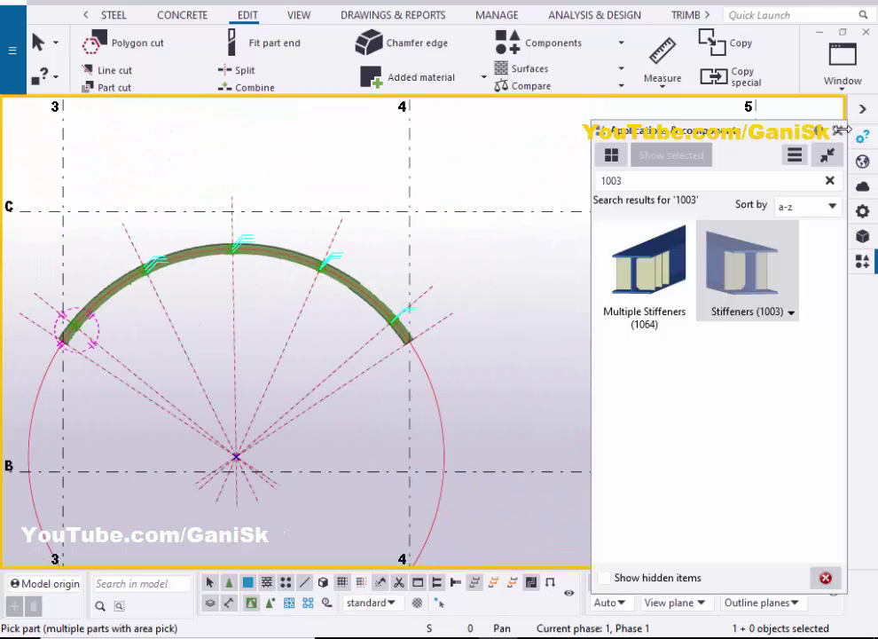
click(838, 130)
right_click(577, 164)
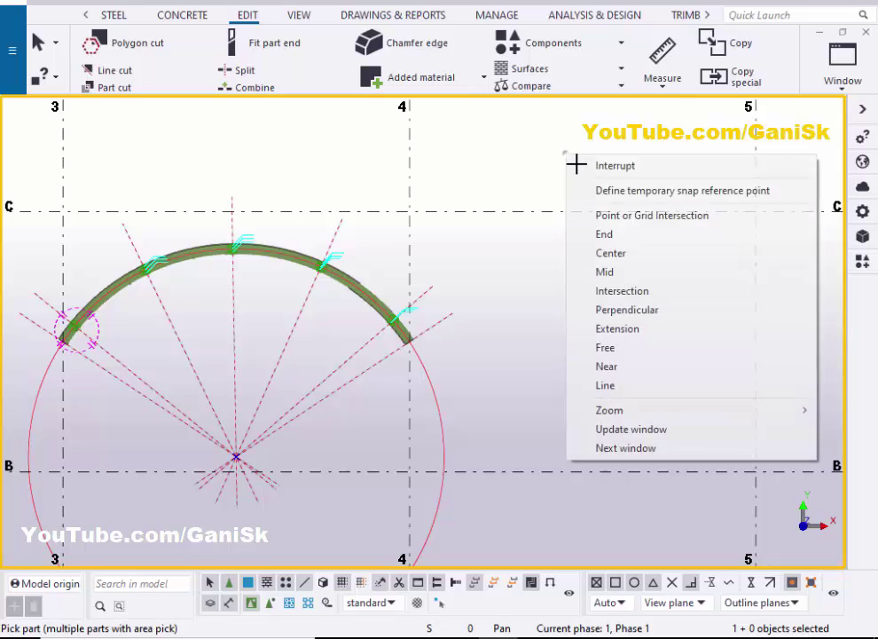
click(577, 164)
right_click(525, 238)
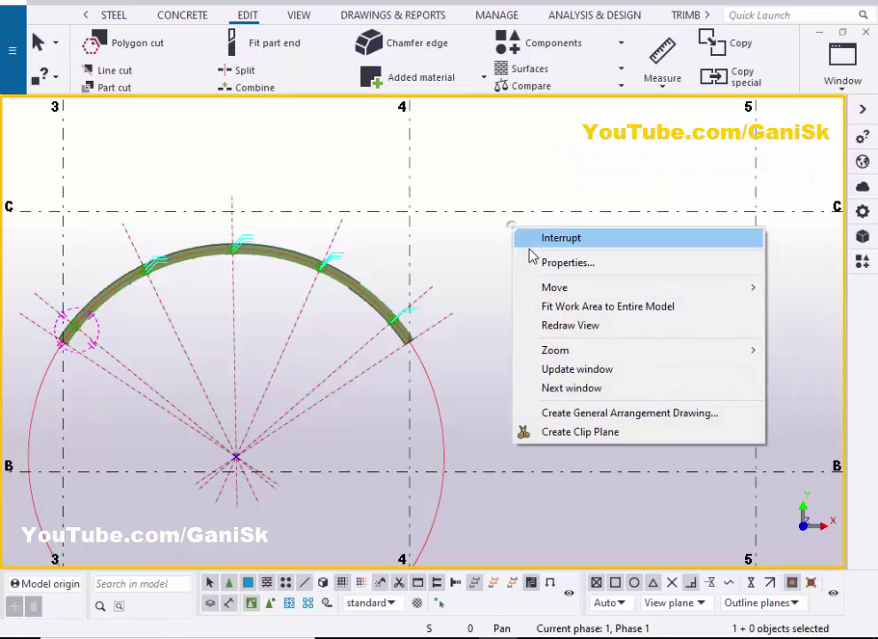
click(568, 325)
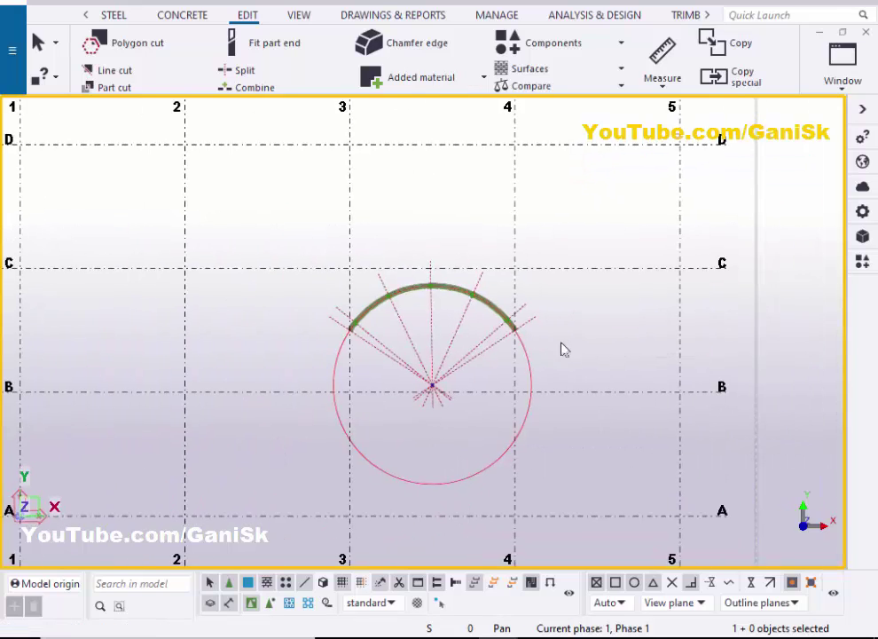
- Delete the seven radial construction lines and the construction circle around the curved beam
scroll(459, 324, up, 8)
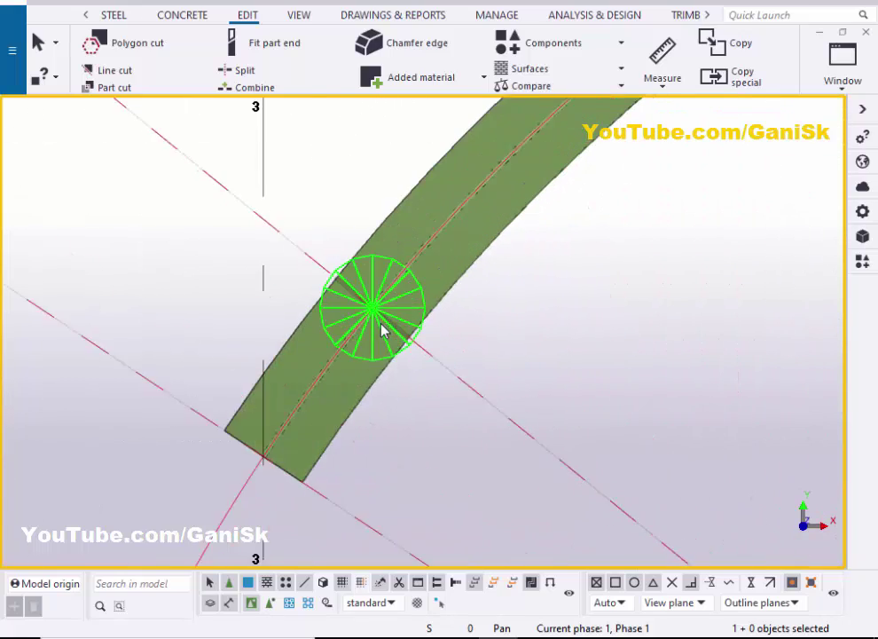
scroll(349, 338, up, 2)
scroll(330, 334, down, 10)
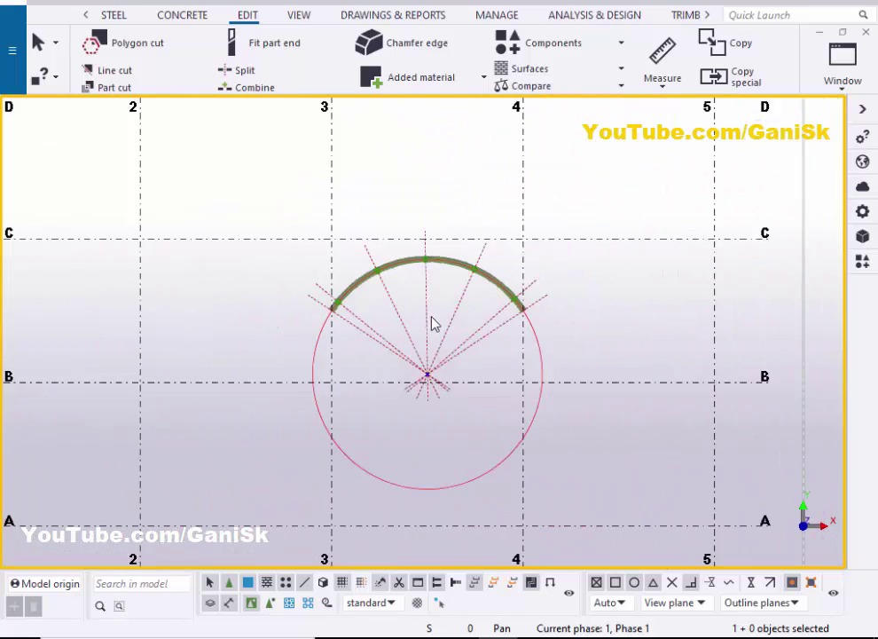
scroll(434, 324, up, 4)
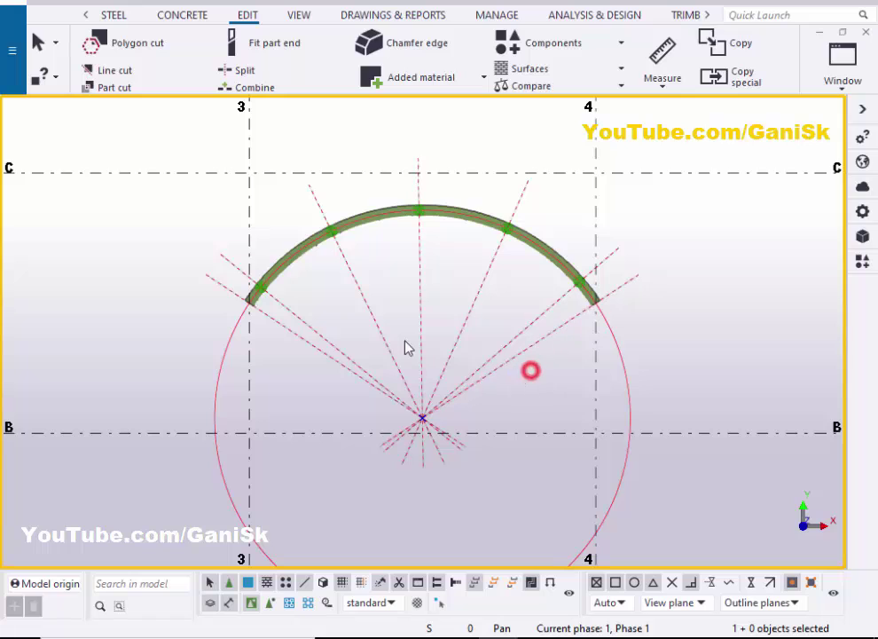
drag(405, 347, 331, 356)
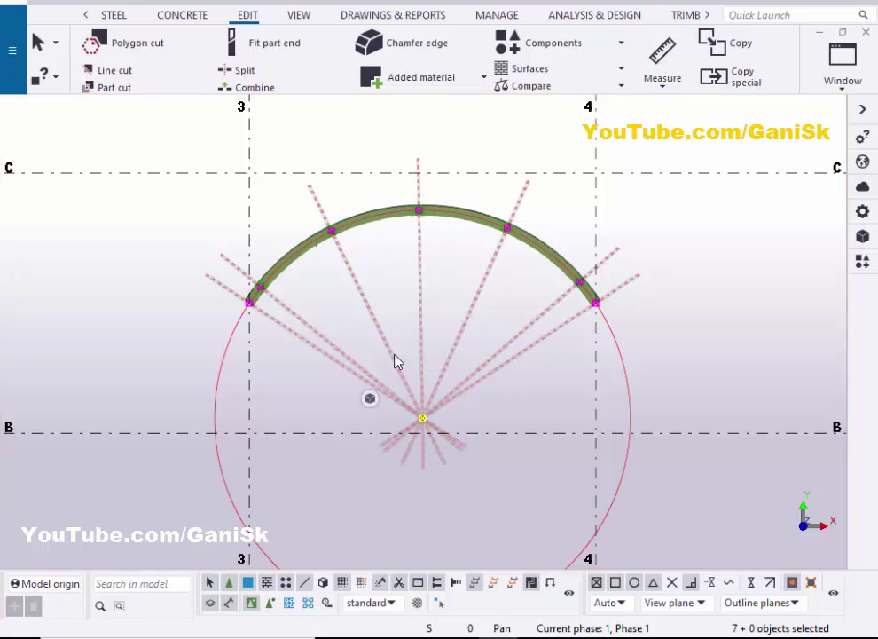
key(Delete)
click(624, 367)
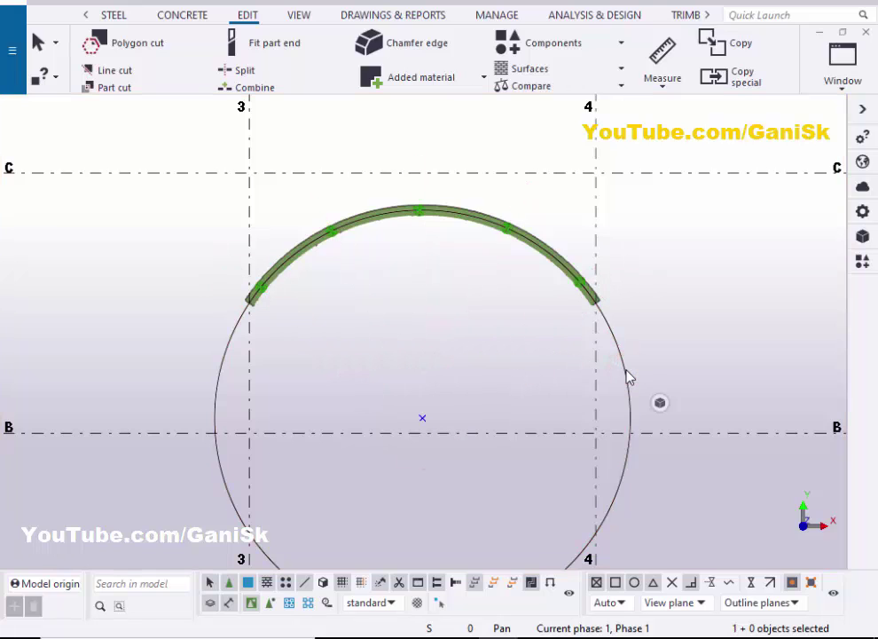
key(Delete)
- Examine the curved beam in 3D, centring the view rotation on the stiffener near the end at grid 3
scroll(488, 304, down, 3)
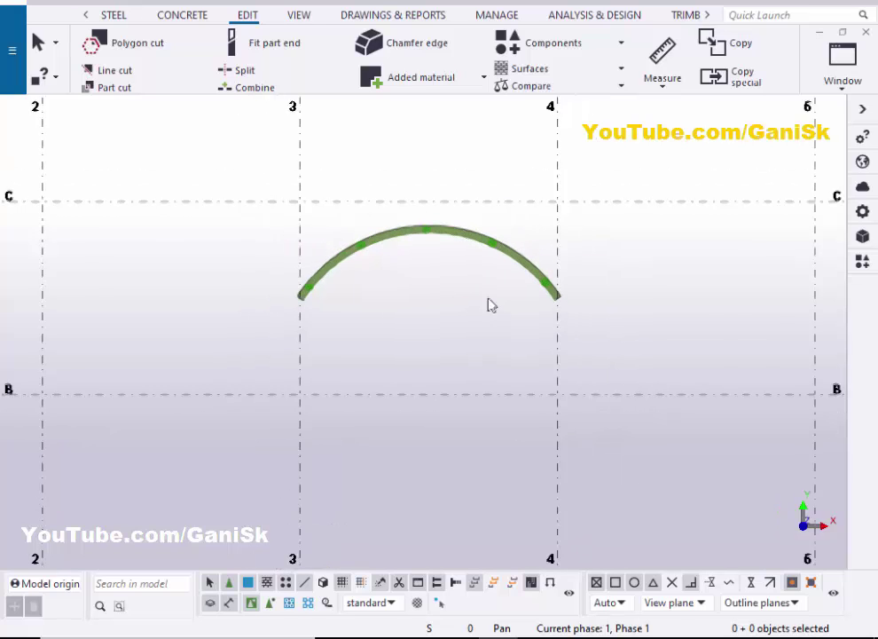
scroll(473, 337, down, 3)
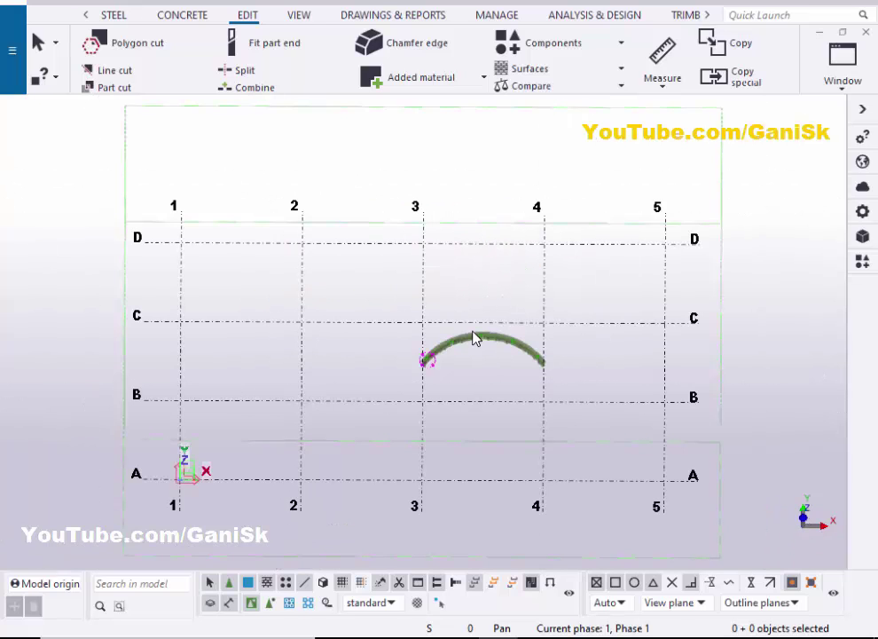
scroll(461, 364, up, 5)
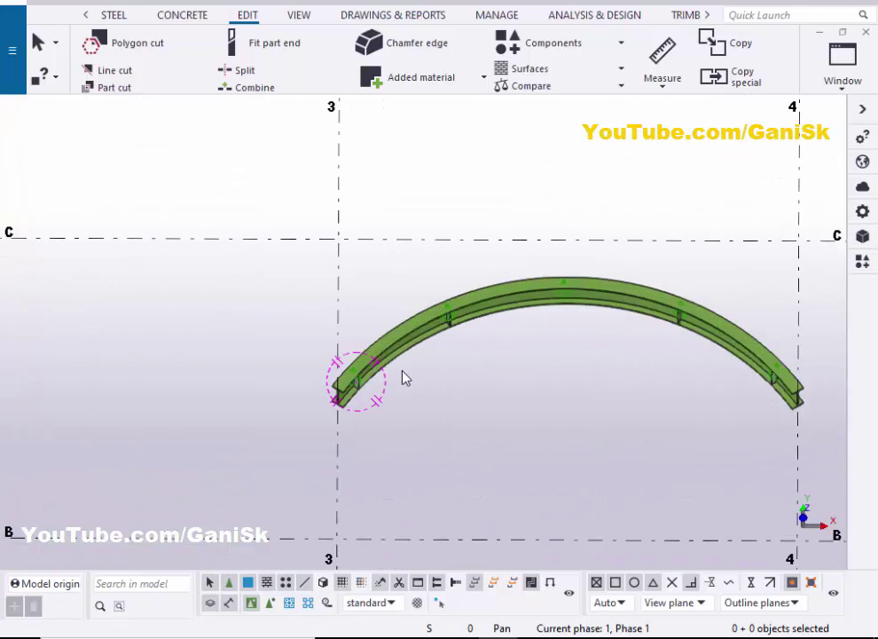
scroll(375, 380, down, 2)
ctrl+middle_drag(379, 391, 435, 286)
scroll(381, 377, up, 5)
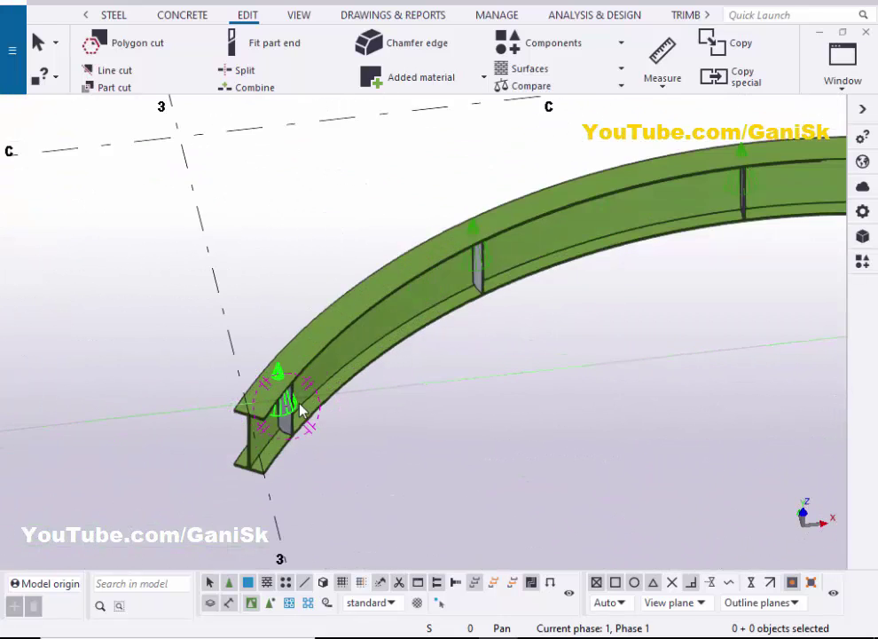
scroll(300, 404, up, 2)
key(v)
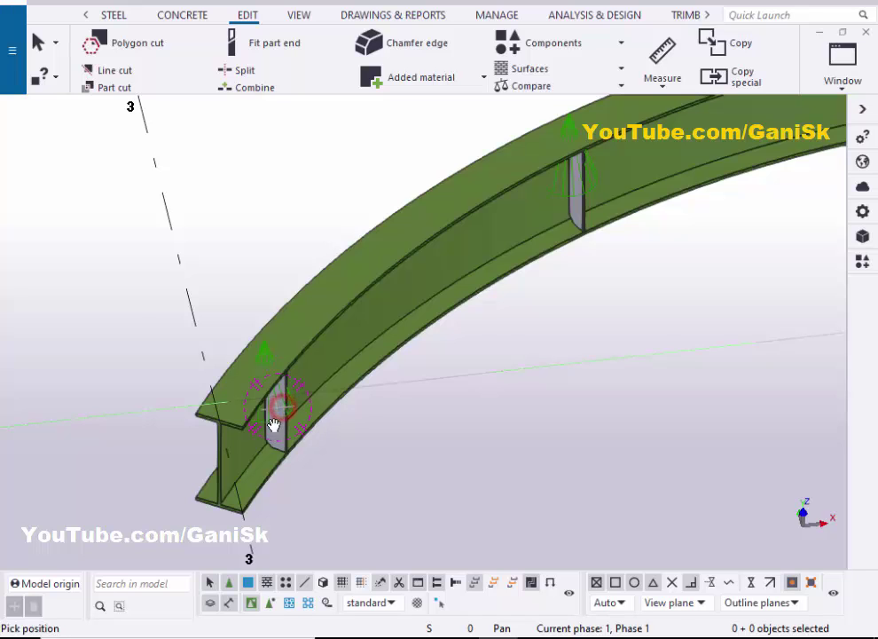
scroll(281, 409, up, 2)
- Inspect all the stiffeners along the curved beam from several 3D angles between grids 3 and 4
ctrl+middle_drag(252, 424, 485, 282)
scroll(373, 391, down, 2)
scroll(485, 282, down, 3)
scroll(479, 262, up, 2)
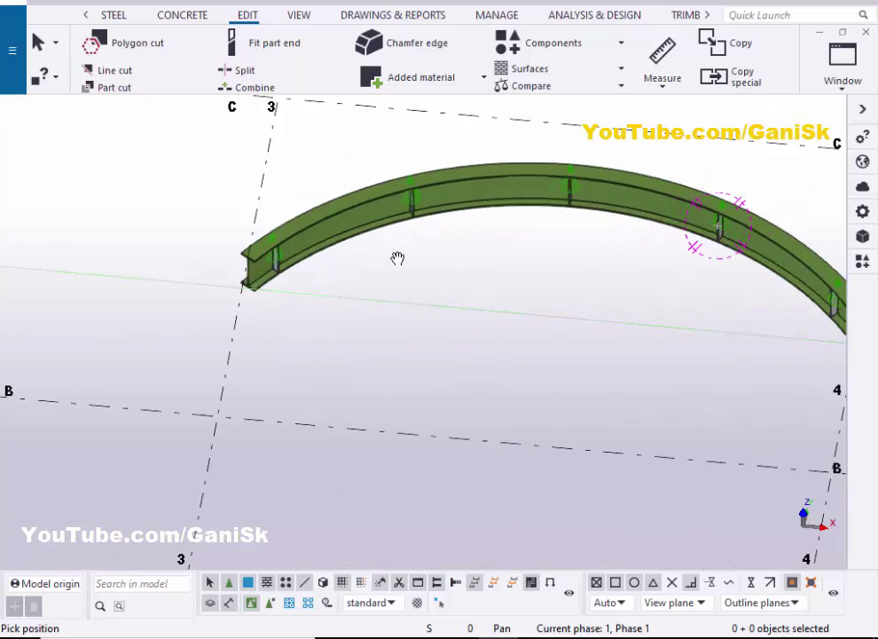
ctrl+middle_drag(397, 259, 379, 253)
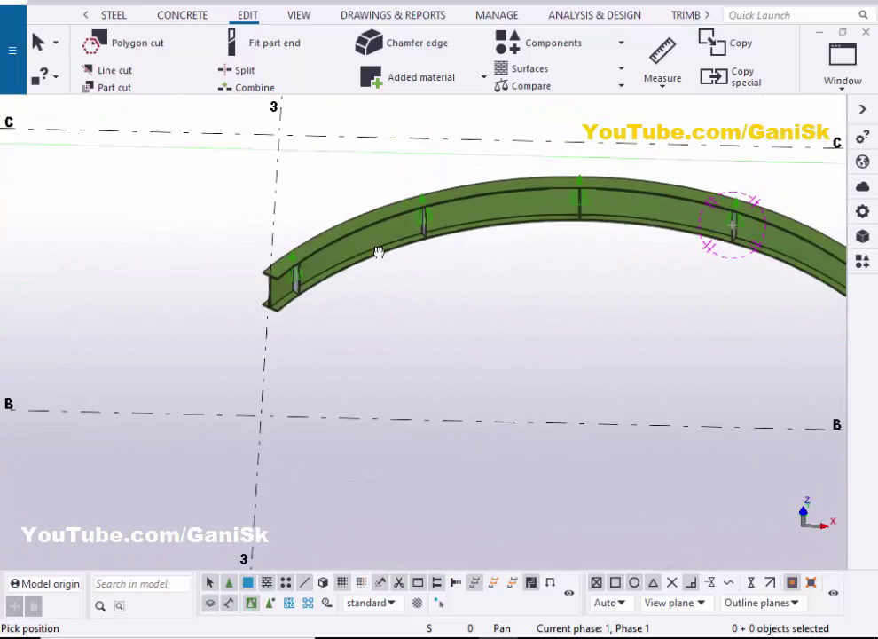
middle_drag(593, 221, 422, 253)
scroll(421, 253, up, 4)
scroll(399, 259, down, 4)
ctrl+middle_drag(326, 270, 386, 298)
scroll(353, 312, up, 2)
scroll(335, 320, down, 3)
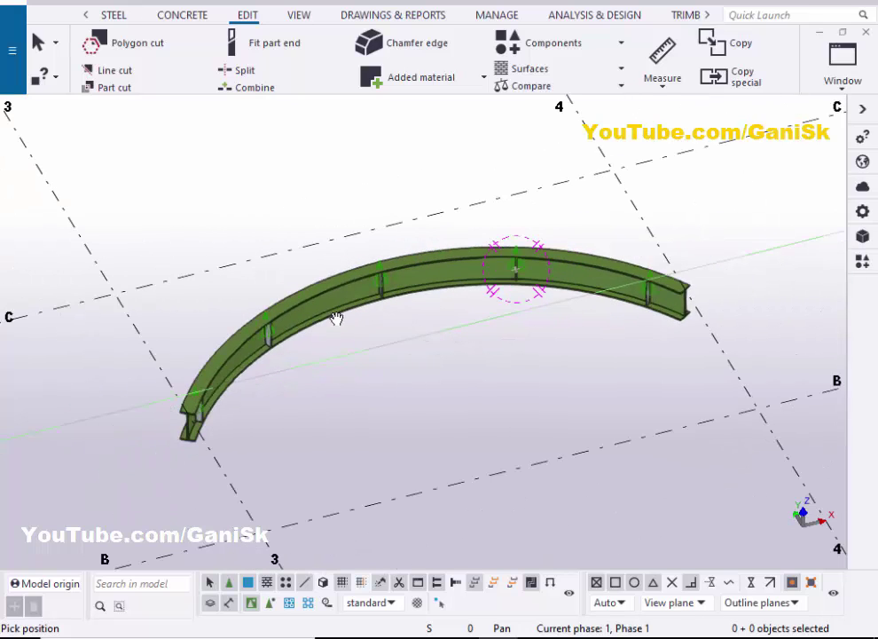